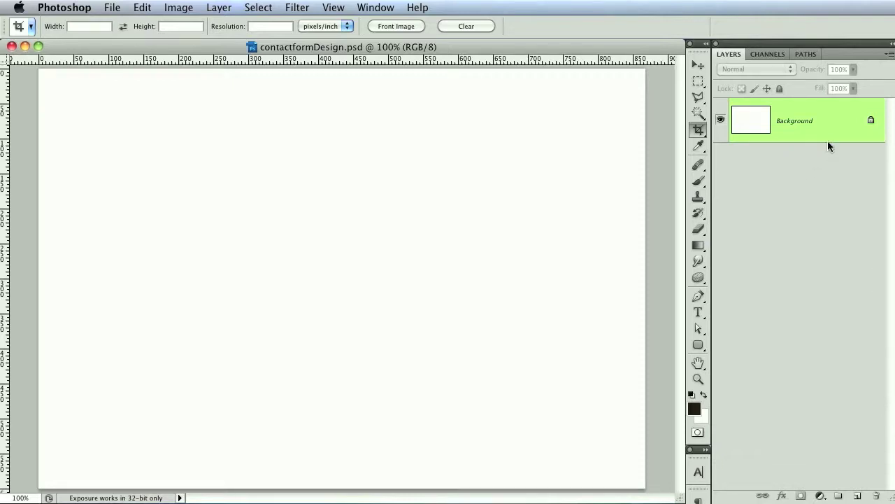
Step: Convert the locked Background layer of contactformDesign.psd into an editable Layer 0
{"action": "double_click", "coordinate": [843, 132], "text": "alt"}
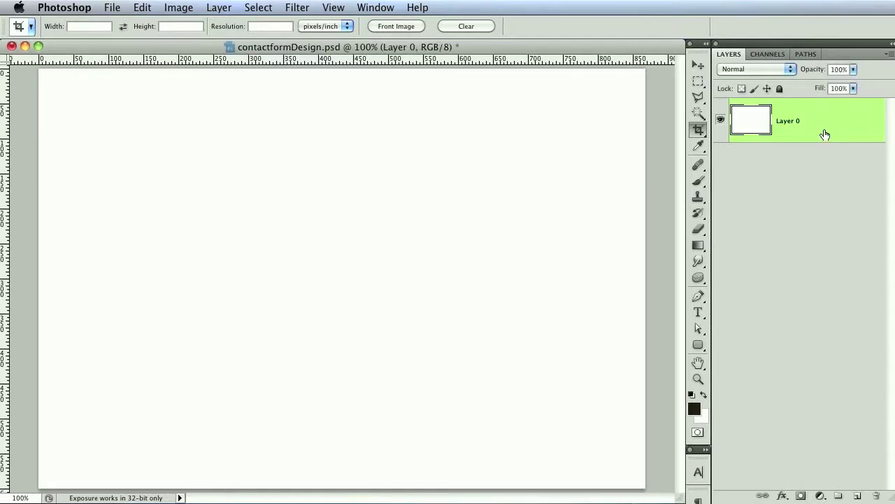
Step: Add a Gradient Overlay to Layer 0, starting from the Blue 43 - 3D preset
{"action": "double_click", "coordinate": [825, 135]}
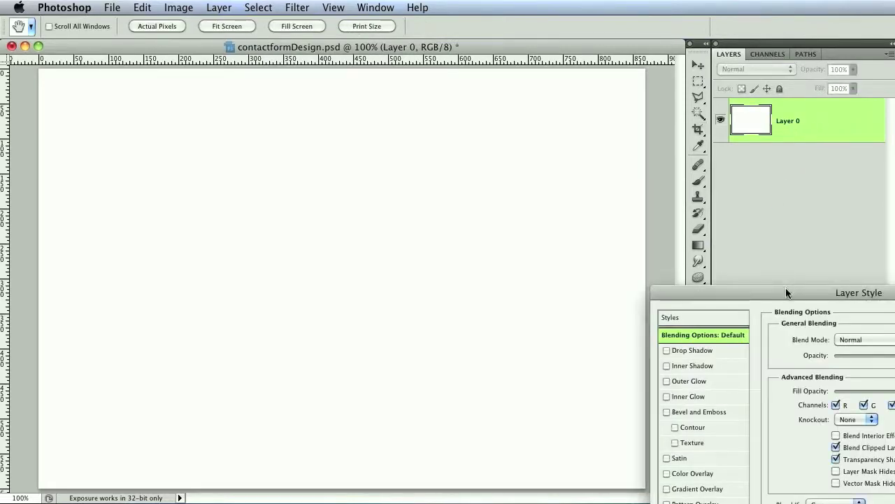
{"action": "left_click_drag", "start_coordinate": [786, 292], "coordinate": [542, 107]}
{"action": "left_click", "coordinate": [431, 300]}
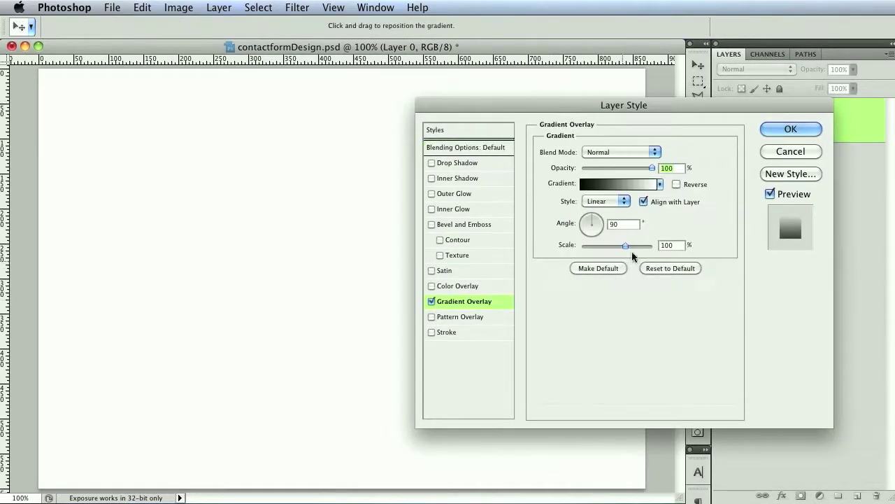
{"action": "left_click", "coordinate": [630, 184]}
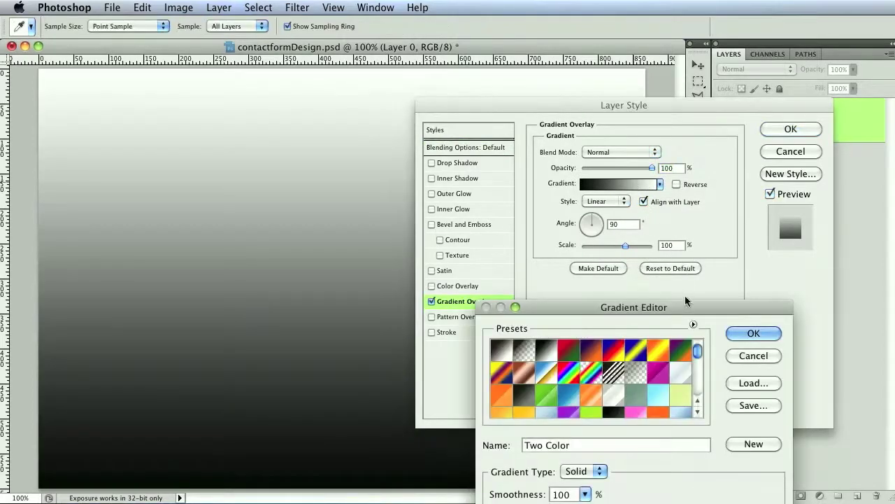
{"action": "left_click_drag", "start_coordinate": [687, 308], "coordinate": [670, 125]}
{"action": "left_click", "coordinate": [550, 226]}
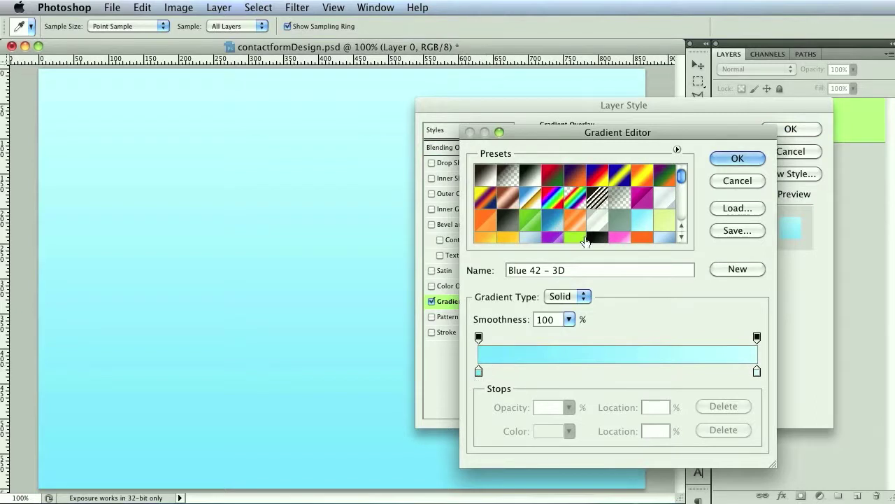
{"action": "left_click", "coordinate": [525, 238]}
Step: Set the gradient's right colour stop to brighter blue #68abdc
{"action": "left_click", "coordinate": [757, 371]}
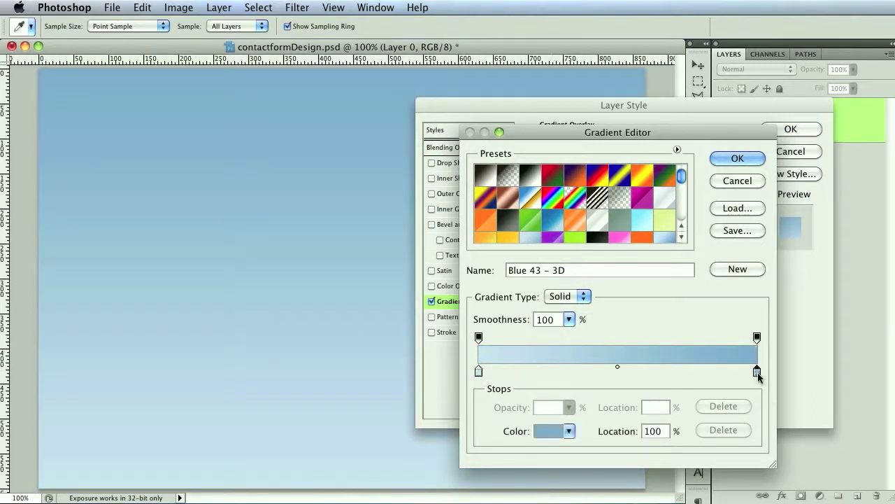
{"action": "left_click", "coordinate": [553, 431]}
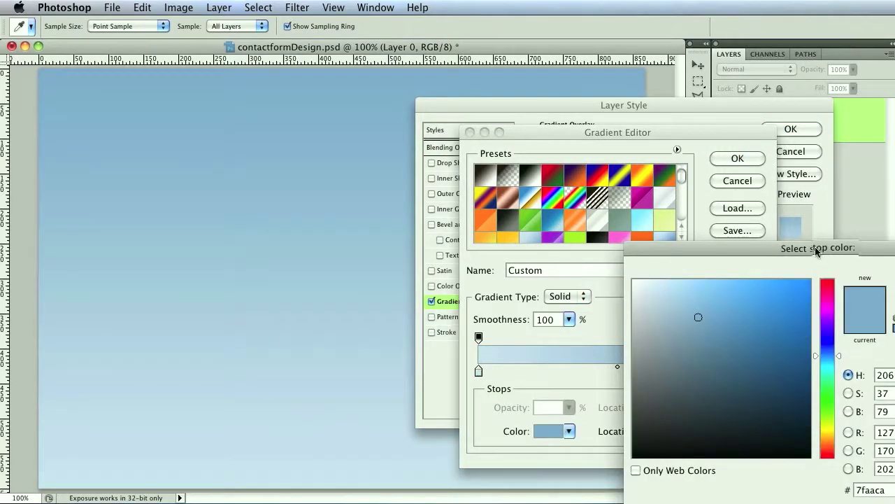
{"action": "left_click_drag", "start_coordinate": [817, 247], "coordinate": [687, 154]}
{"action": "left_click", "coordinate": [596, 209]}
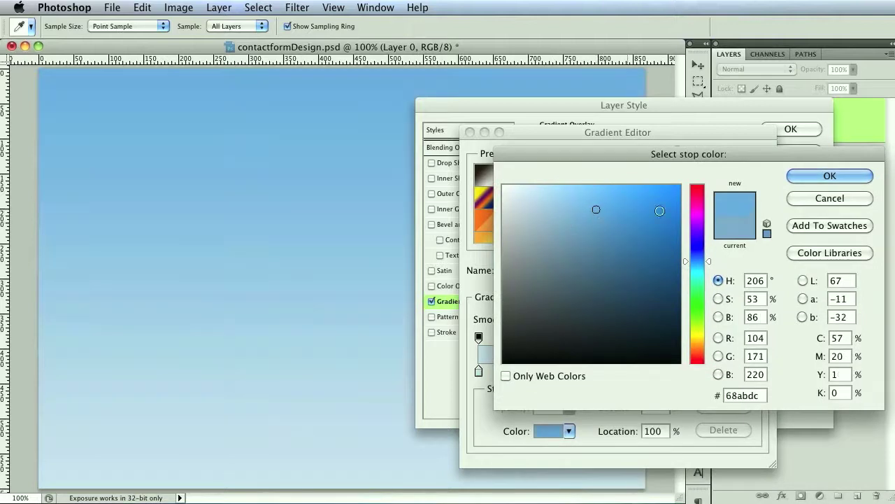
{"action": "left_click", "coordinate": [842, 177]}
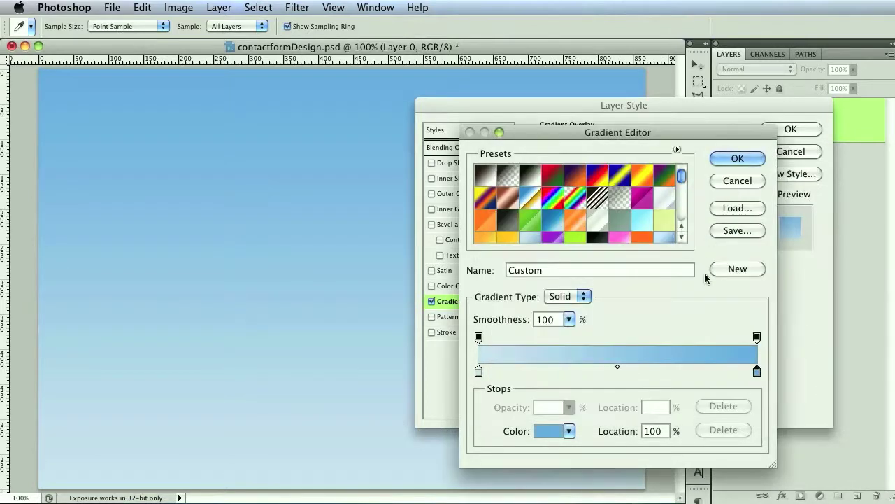
Step: Set the left stop to light blue #acd0e8, move it to 53%, and apply the overlay
{"action": "left_click", "coordinate": [479, 371]}
{"action": "left_click", "coordinate": [542, 430]}
{"action": "left_click_drag", "start_coordinate": [550, 203], "coordinate": [545, 200]}
{"action": "left_click", "coordinate": [829, 176]}
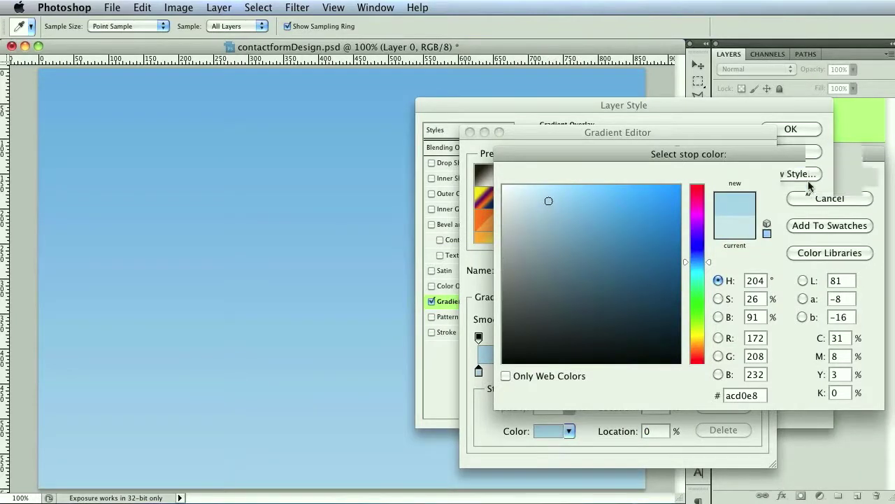
{"action": "left_click_drag", "start_coordinate": [478, 371], "coordinate": [627, 379]}
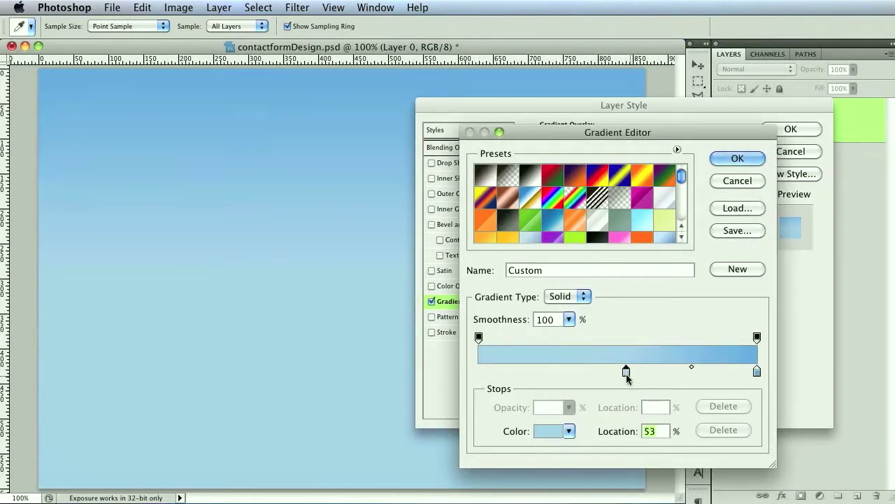
{"action": "left_click", "coordinate": [753, 159]}
{"action": "left_click", "coordinate": [777, 129]}
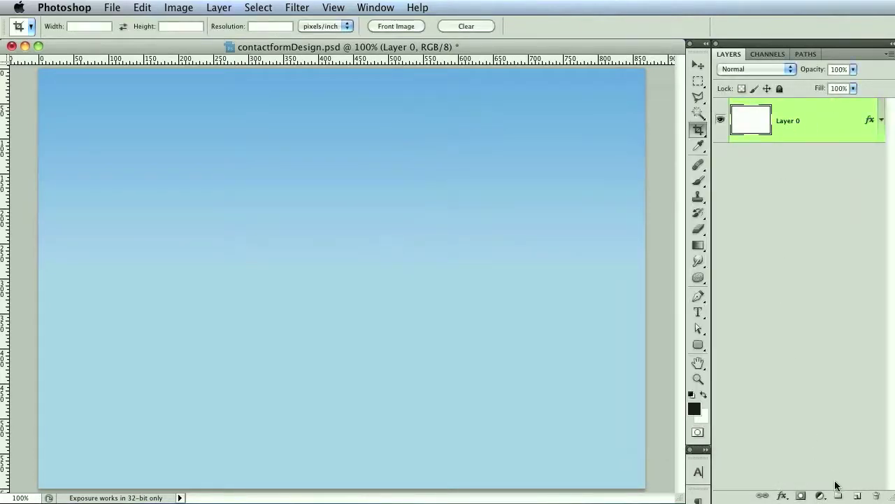
Step: On a new layer, draw a tall dark rounded rectangle with a 4 px corner radius
{"action": "left_click", "coordinate": [857, 496]}
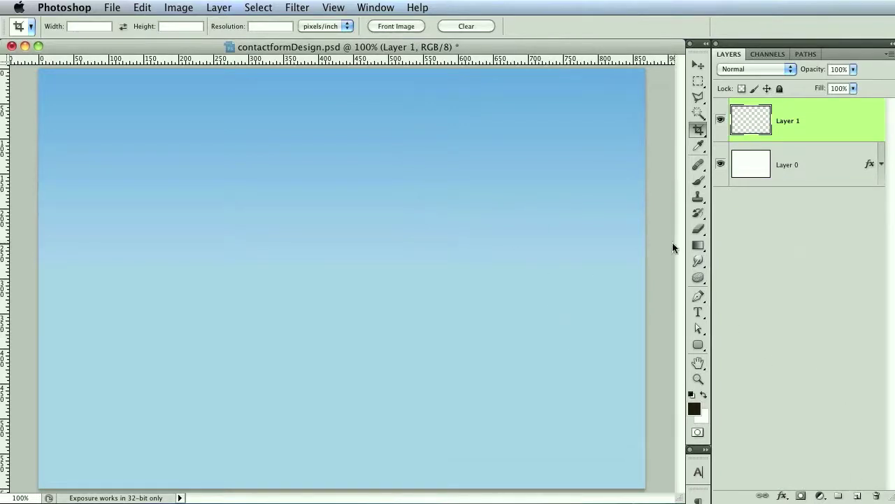
{"action": "left_click", "coordinate": [700, 350]}
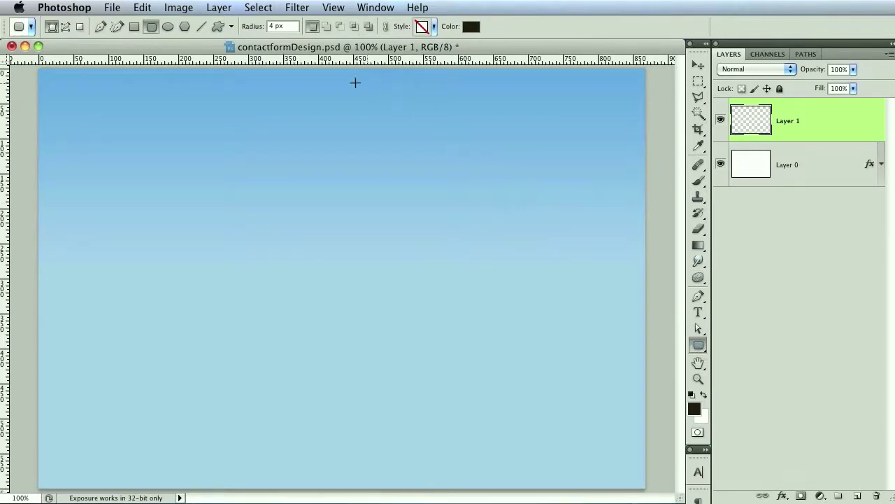
{"action": "left_click", "coordinate": [286, 27]}
{"action": "left_click_drag", "start_coordinate": [145, 106], "coordinate": [428, 438]}
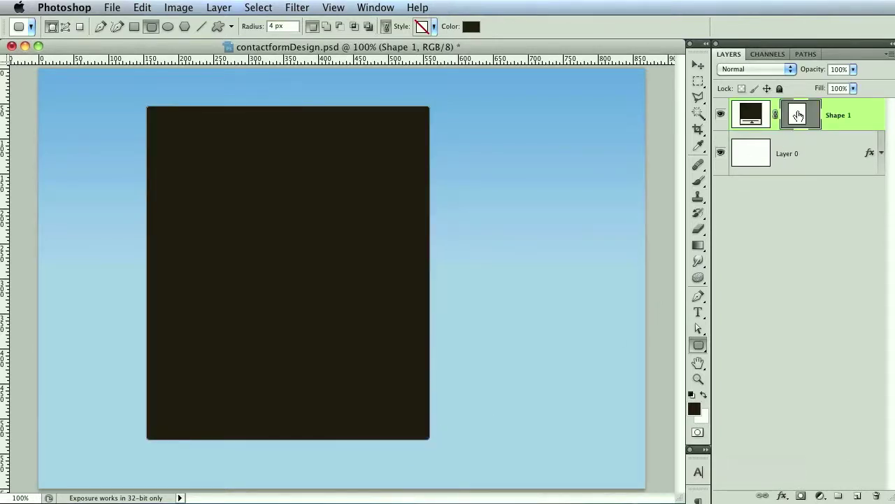
Step: Centre the rectangle horizontally and vertically on the canvas
{"action": "left_click", "coordinate": [698, 65]}
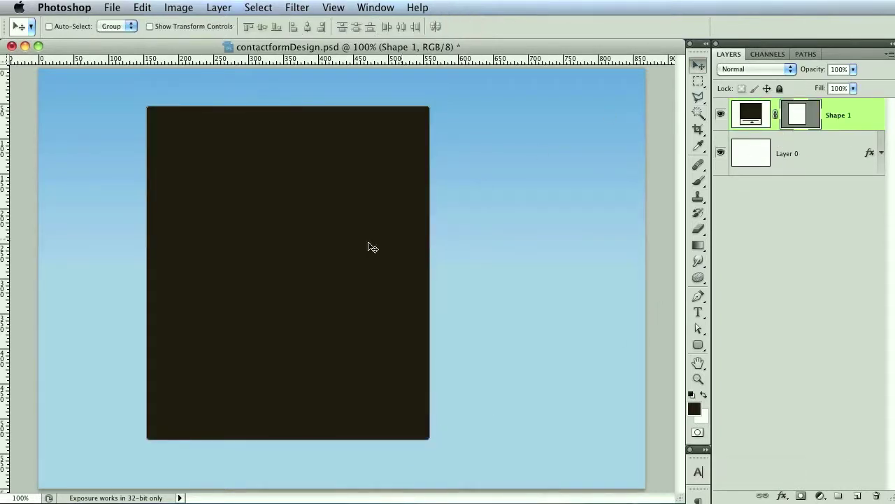
{"action": "left_click_drag", "start_coordinate": [334, 256], "coordinate": [387, 263]}
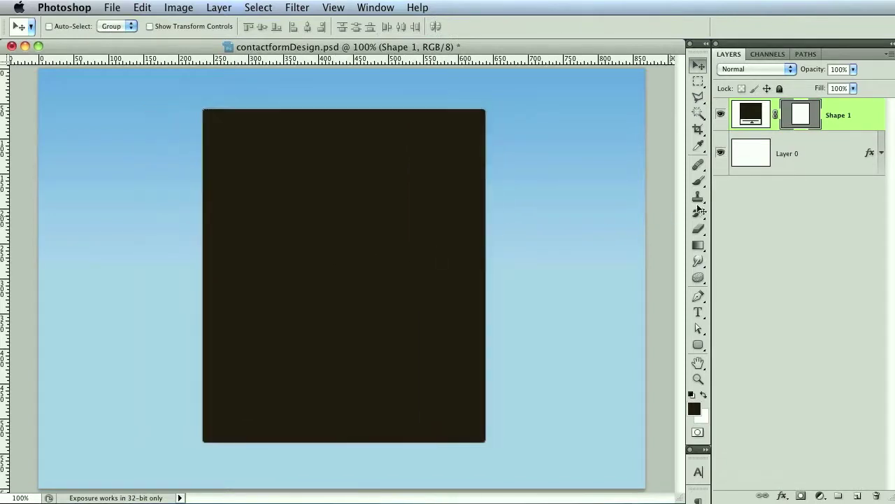
{"action": "left_click", "coordinate": [828, 171], "text": "shift"}
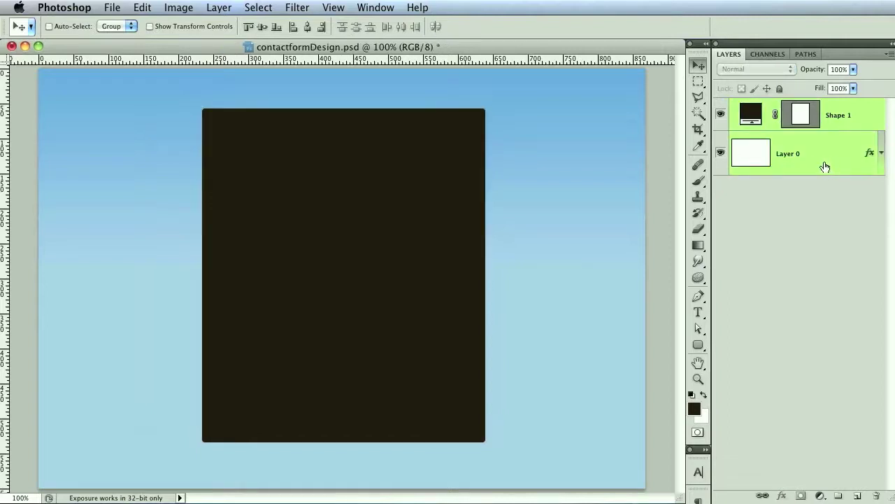
{"action": "left_click", "coordinate": [307, 27]}
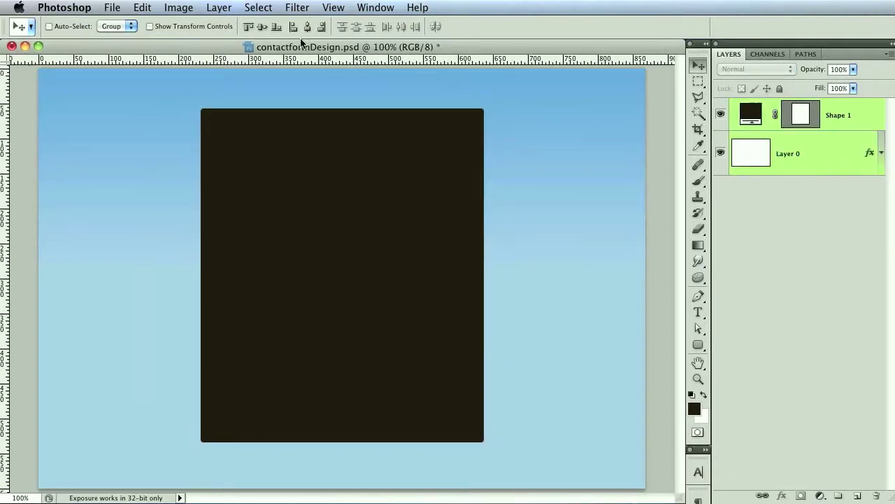
{"action": "left_click", "coordinate": [262, 26]}
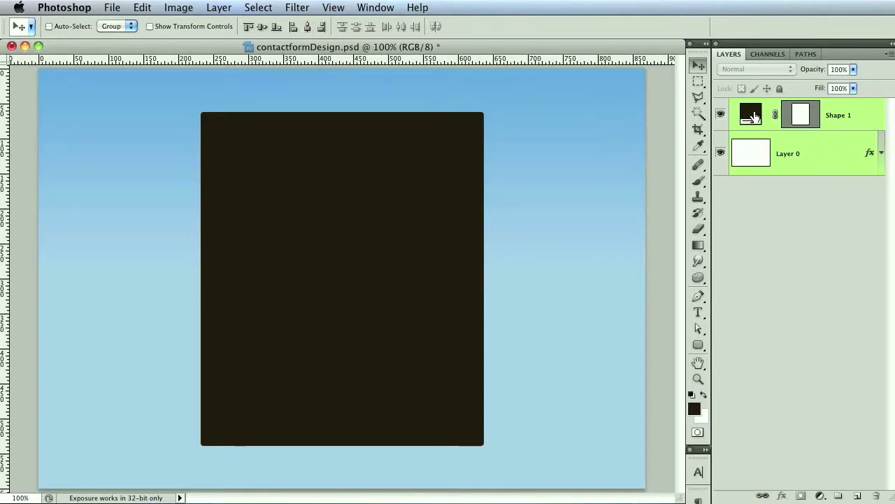
{"action": "double_click", "coordinate": [750, 114]}
Step: Fill the rectangle with light grey e3e3e3 and give it a 1 px Stroke
{"action": "left_click_drag", "start_coordinate": [538, 211], "coordinate": [493, 203]}
{"action": "left_click", "coordinate": [839, 180]}
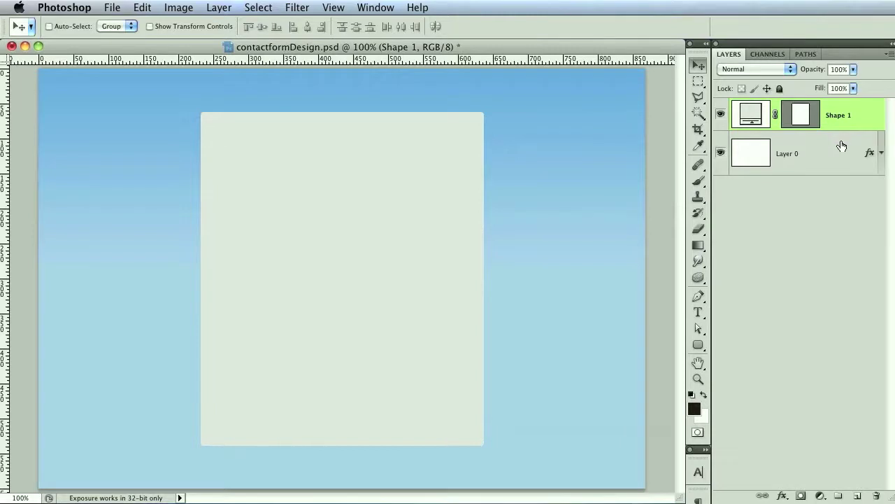
{"action": "double_click", "coordinate": [855, 124]}
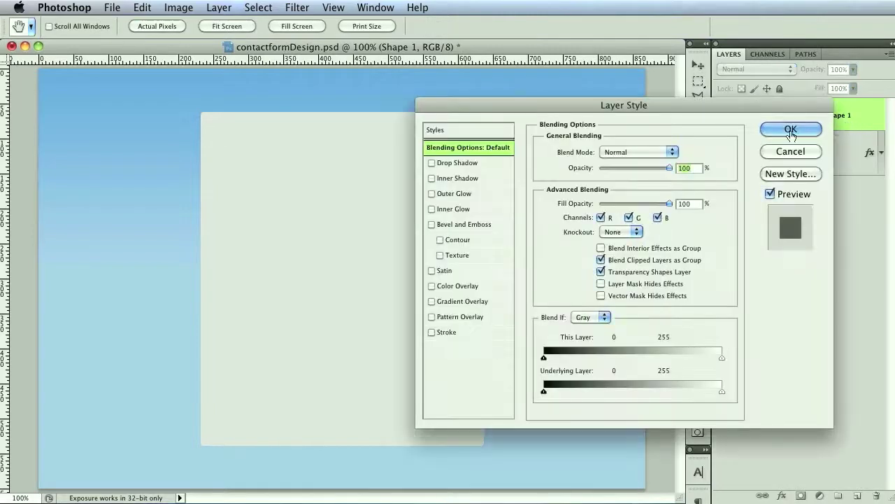
{"action": "left_click", "coordinate": [431, 332]}
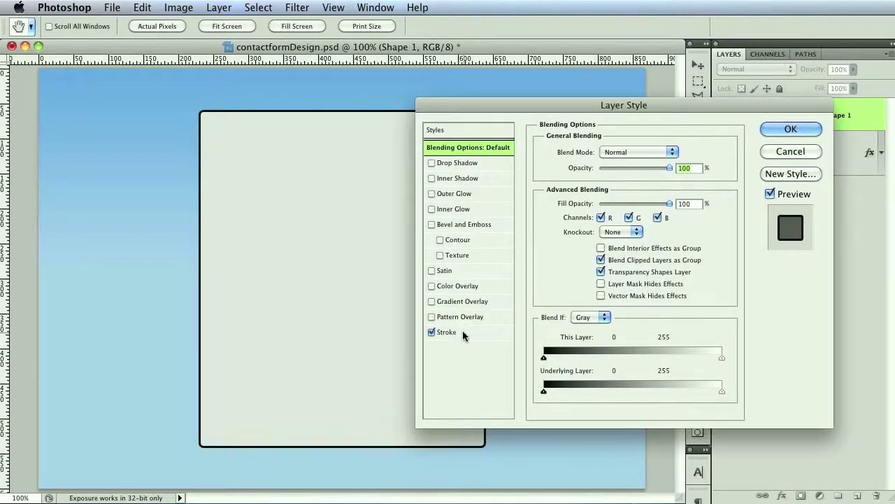
{"action": "left_click", "coordinate": [462, 331]}
{"action": "type", "text": "1"}
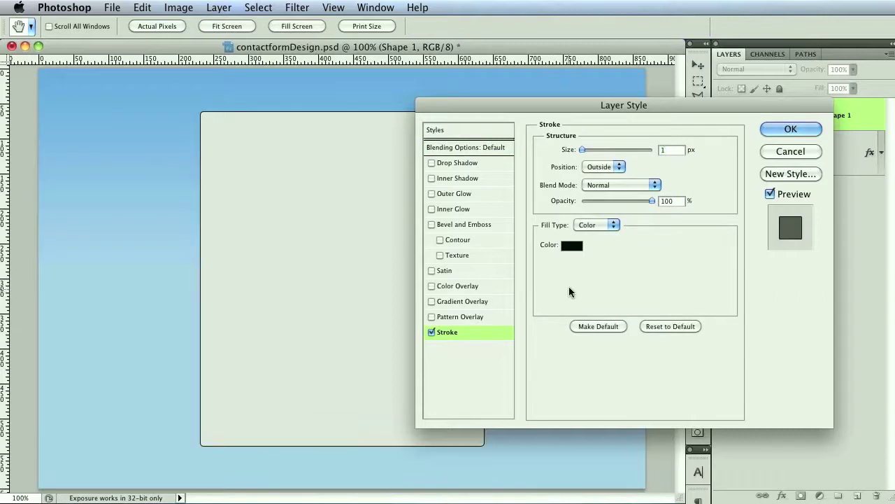
Step: Colour the stroke slate blue 476d89 and apply the layer style
{"action": "left_click", "coordinate": [578, 246]}
{"action": "left_click", "coordinate": [502, 248]}
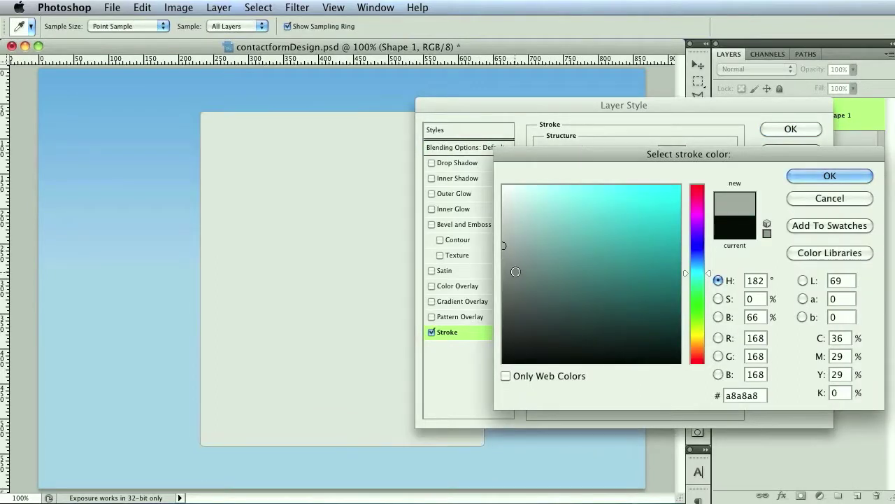
{"action": "left_click_drag", "start_coordinate": [500, 280], "coordinate": [502, 283]}
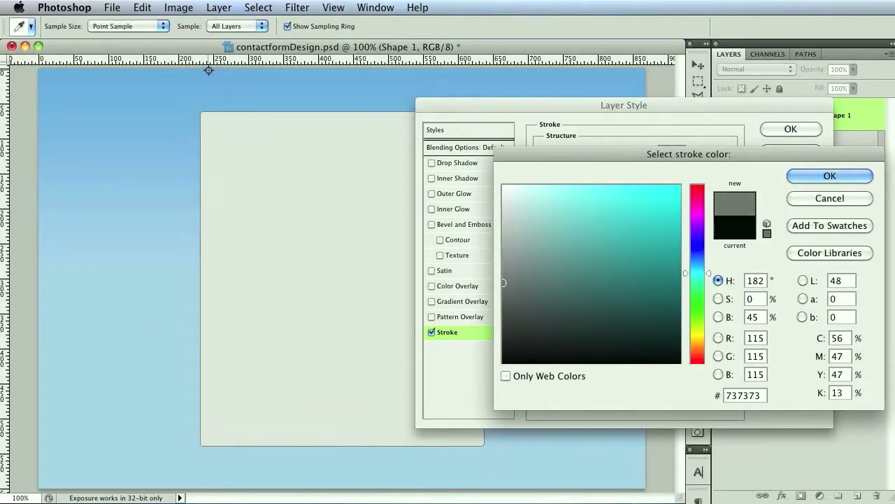
{"action": "left_click", "coordinate": [247, 108]}
{"action": "left_click", "coordinate": [588, 254]}
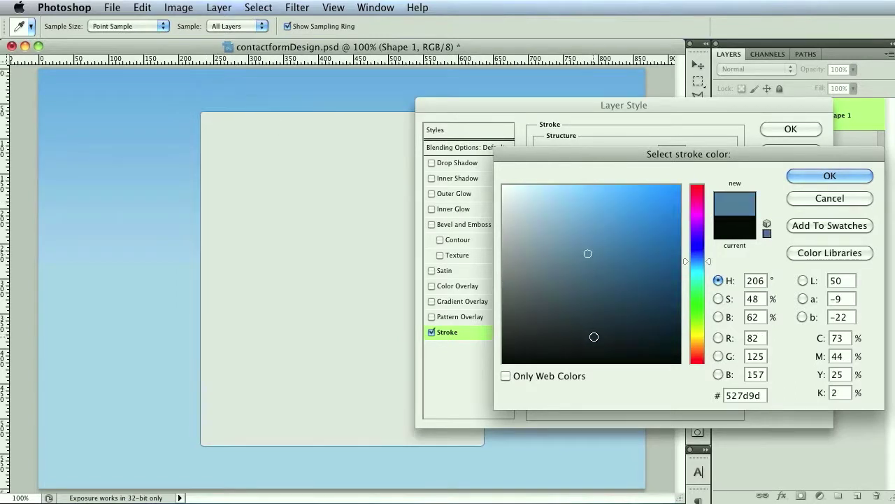
{"action": "left_click", "coordinate": [589, 267]}
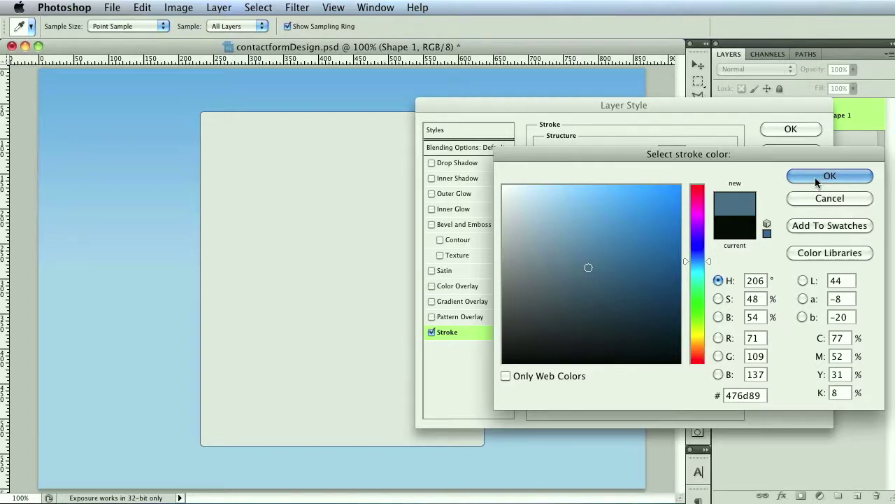
{"action": "left_click", "coordinate": [815, 177]}
{"action": "left_click", "coordinate": [789, 130]}
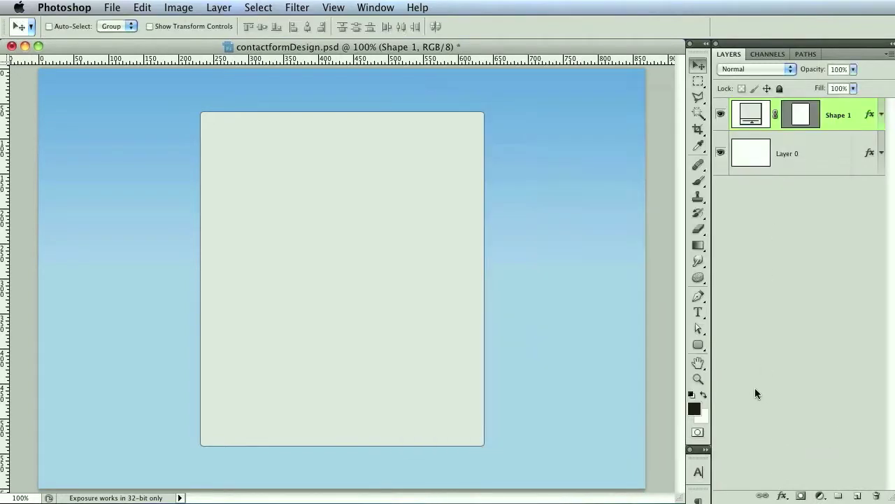
{"action": "double_click", "coordinate": [854, 132]}
Step: Turn on a white Inner Glow in Normal blend mode at 100% opacity
{"action": "left_click_drag", "start_coordinate": [608, 111], "coordinate": [595, 115]}
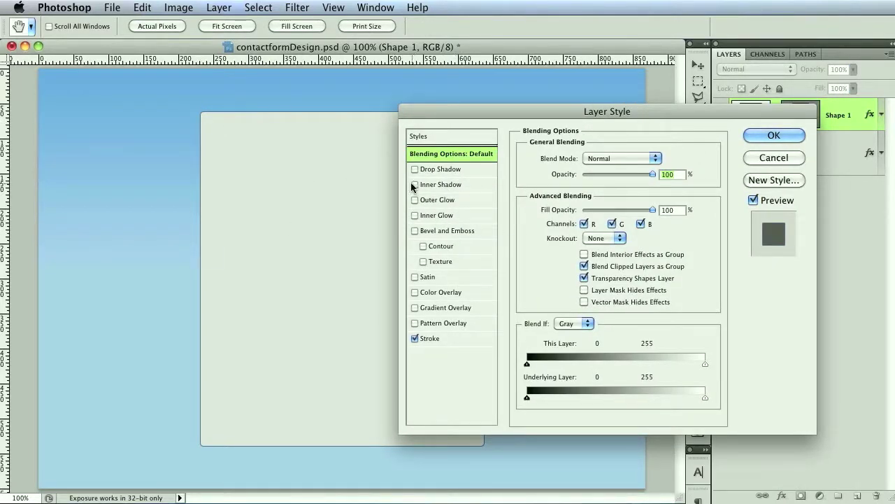
{"action": "left_click", "coordinate": [438, 215]}
{"action": "left_click", "coordinate": [604, 157]}
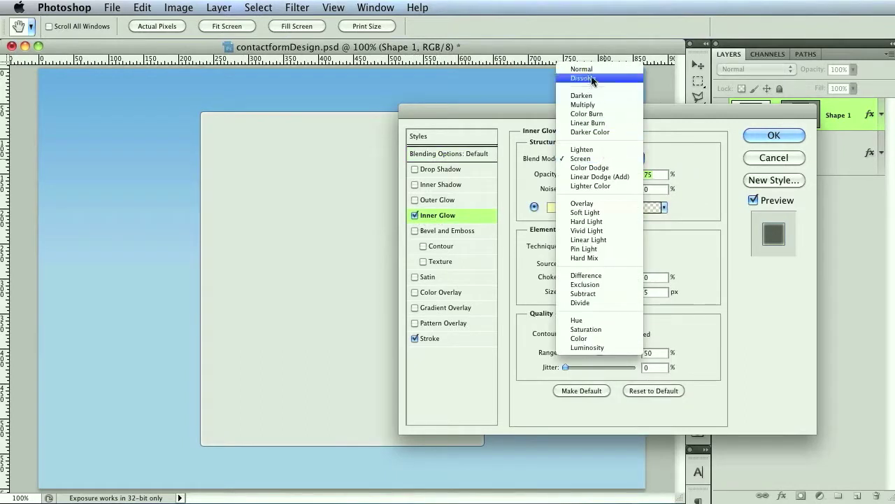
{"action": "left_click", "coordinate": [590, 66]}
{"action": "left_click_drag", "start_coordinate": [617, 175], "coordinate": [629, 173]}
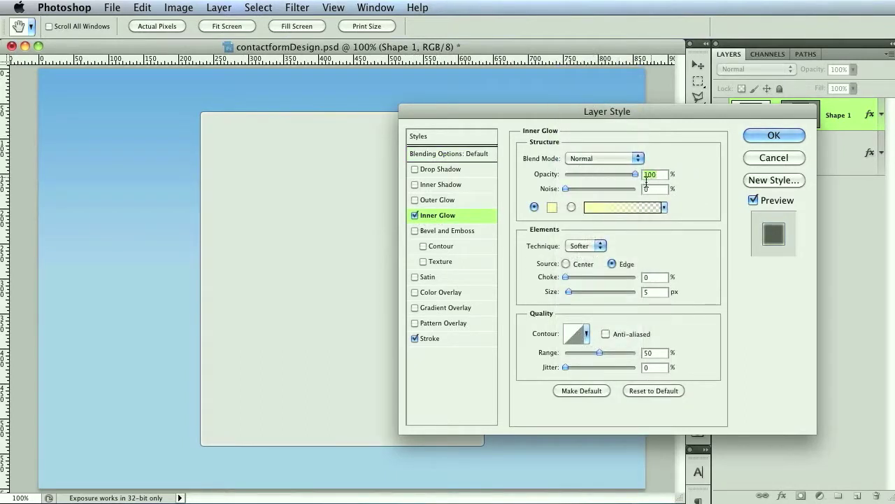
{"action": "left_click", "coordinate": [552, 207]}
{"action": "left_click", "coordinate": [504, 186]}
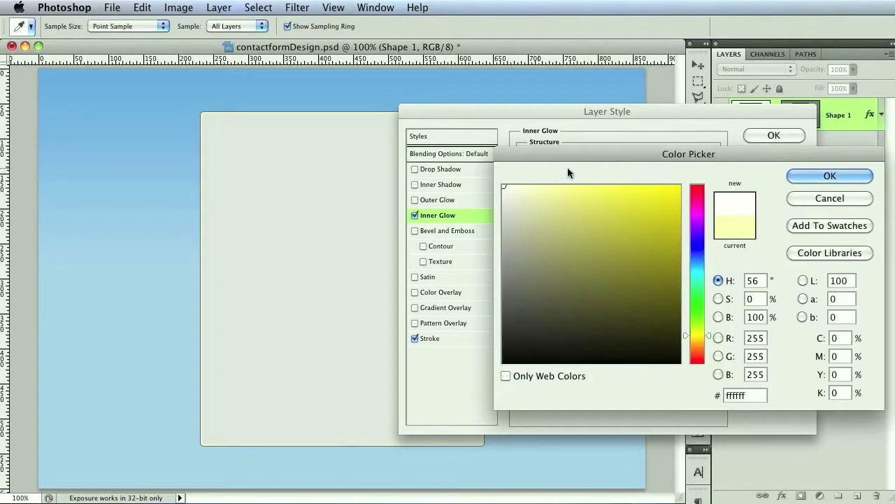
{"action": "left_click", "coordinate": [819, 176]}
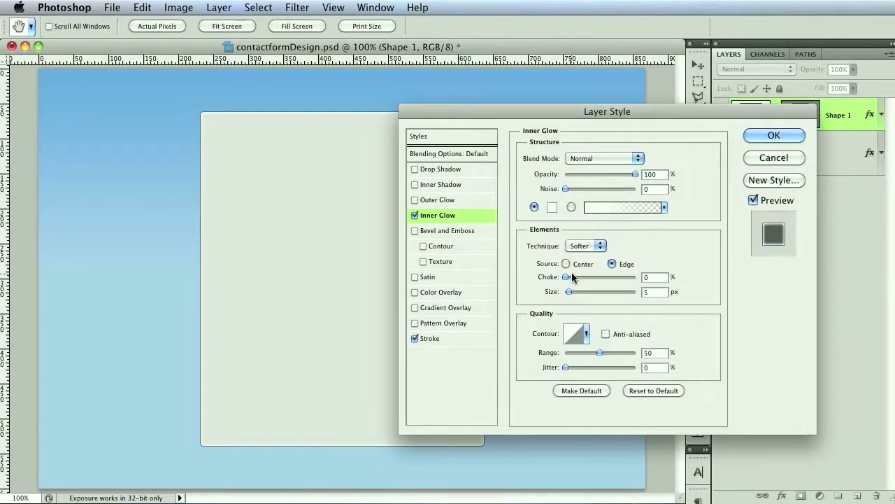
Step: Set the glow's choke to 100% and size to 1 px, then apply it
{"action": "left_click_drag", "start_coordinate": [566, 277], "coordinate": [640, 281]}
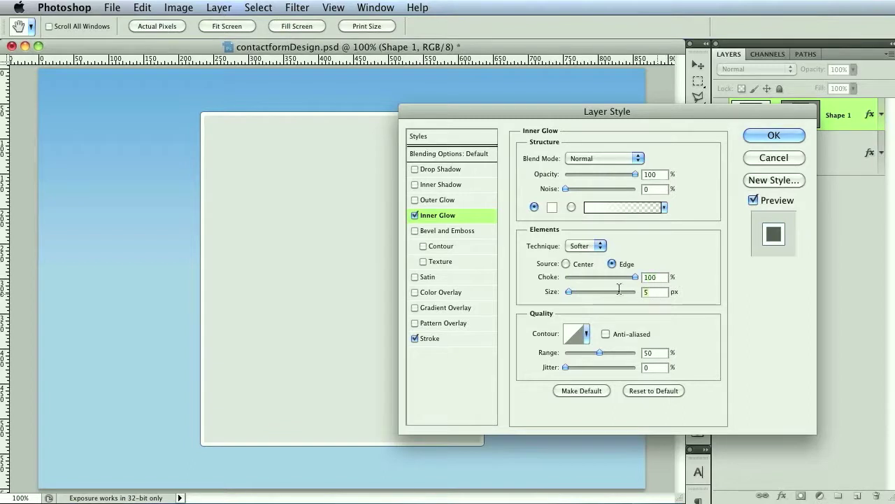
{"action": "key", "text": "Tab"}
{"action": "type", "text": "1"}
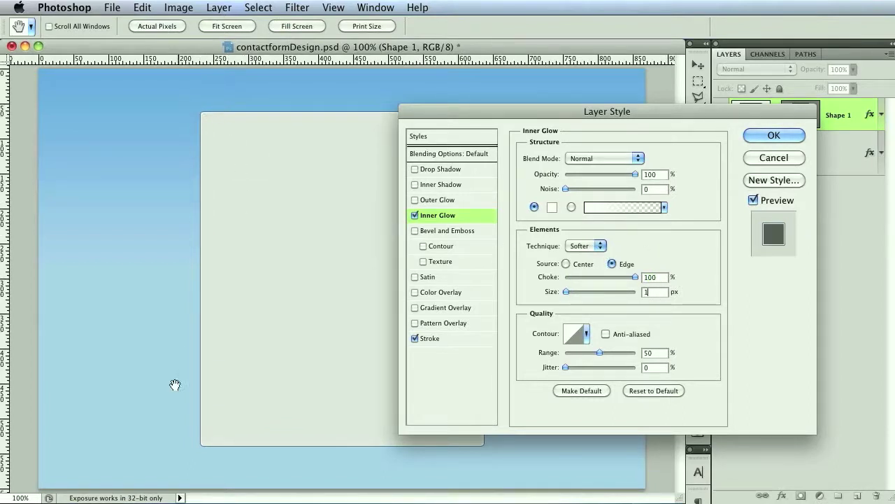
{"action": "left_click", "coordinate": [414, 216]}
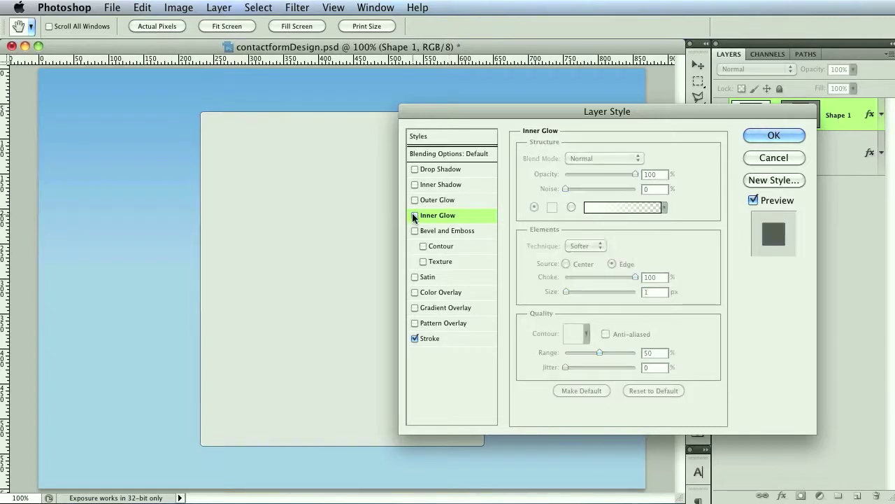
{"action": "left_click", "coordinate": [414, 215]}
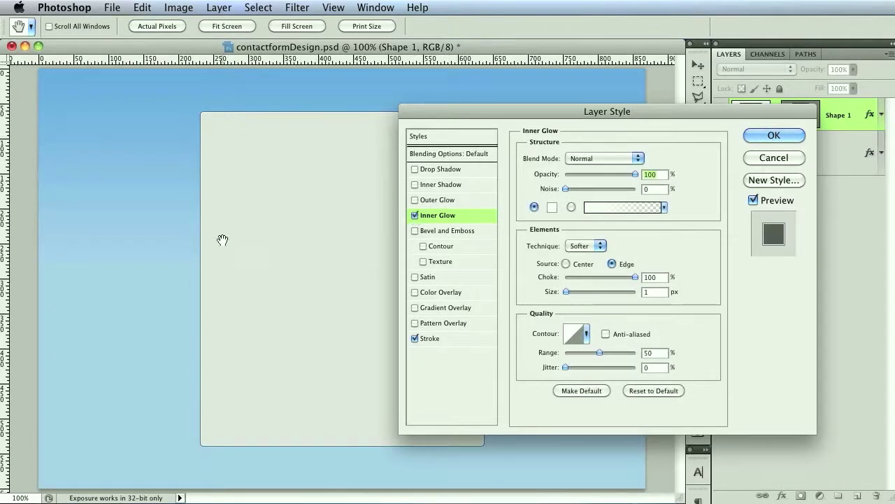
{"action": "left_click", "coordinate": [782, 135]}
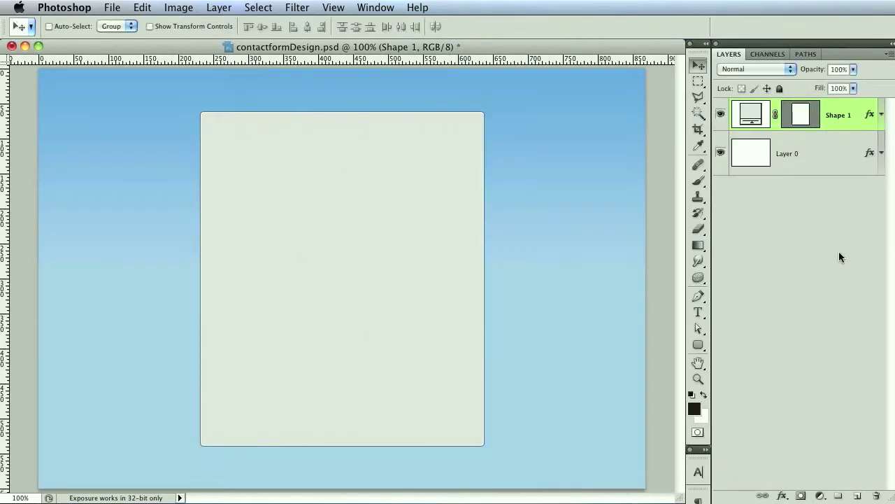
{"action": "left_click", "coordinate": [859, 496]}
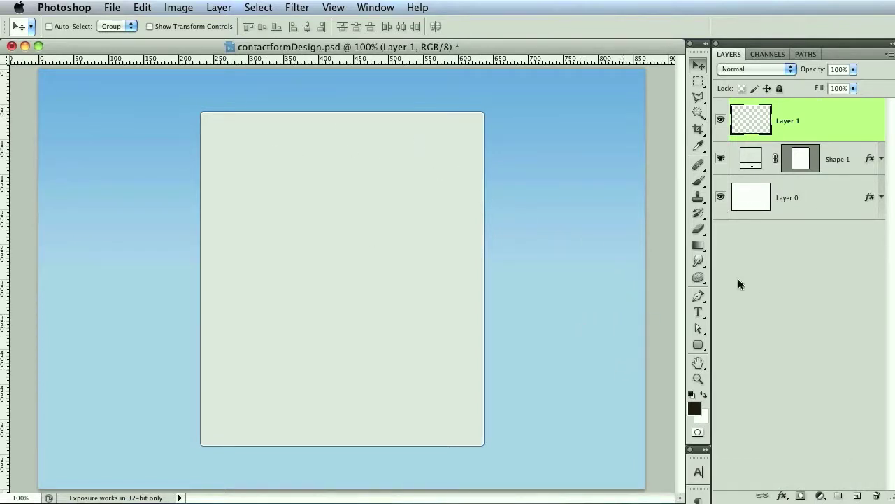
Step: Create a text box near the panel's top-left and type 'Your Name'
{"action": "left_click", "coordinate": [698, 313]}
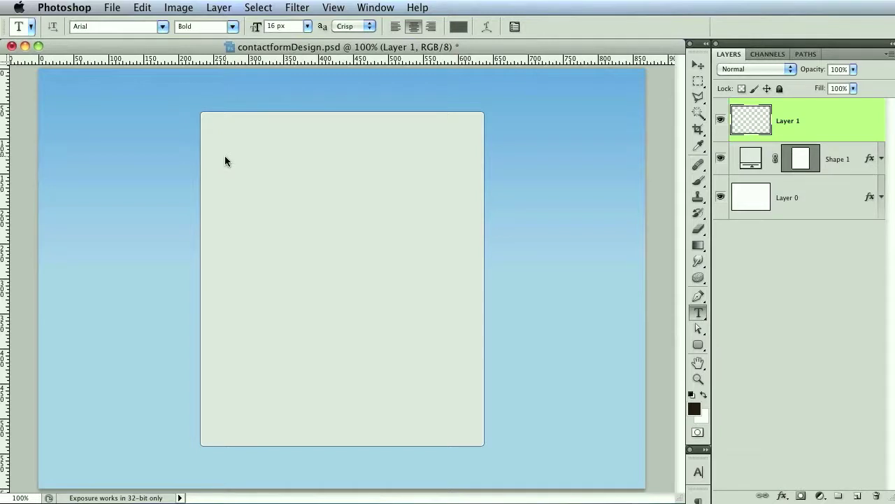
{"action": "left_click", "coordinate": [224, 160]}
{"action": "left_click_drag", "start_coordinate": [285, 188], "coordinate": [327, 183]}
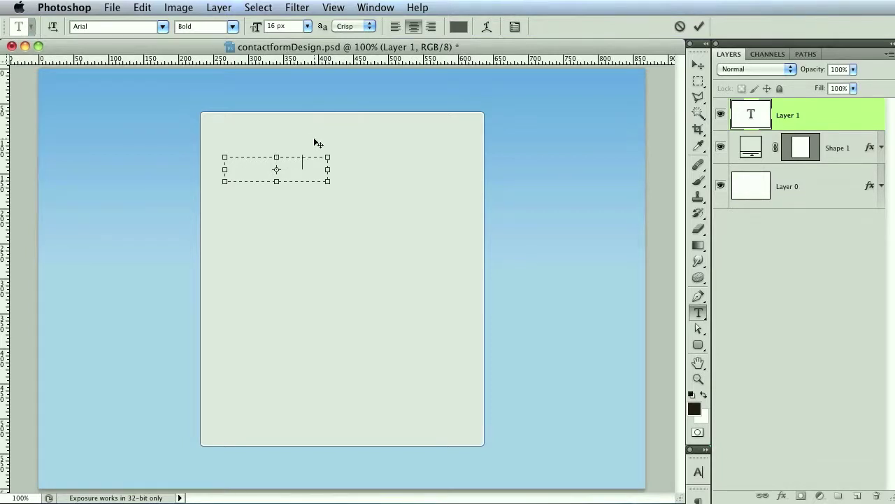
{"action": "type", "text": "Your Nam"}
{"action": "key", "text": "super+a"}
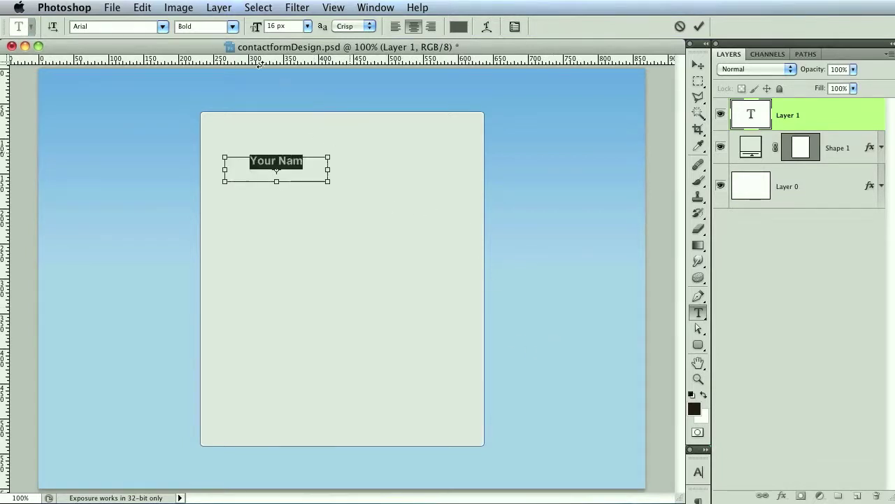
{"action": "left_click", "coordinate": [316, 163]}
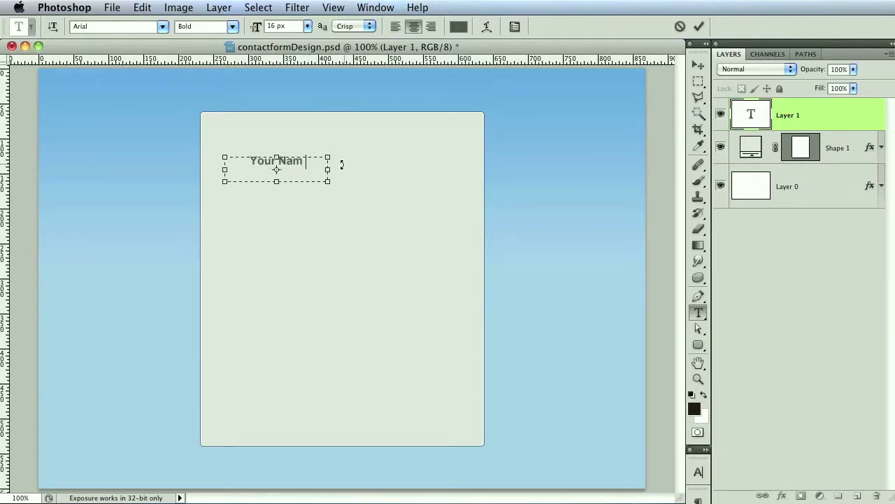
{"action": "type", "text": "e"}
{"action": "left_click_drag", "start_coordinate": [329, 182], "coordinate": [343, 182]}
Step: Right-align the label, set it to 14 px, and commit the text
{"action": "key", "text": "super+a"}
{"action": "left_click", "coordinate": [396, 28]}
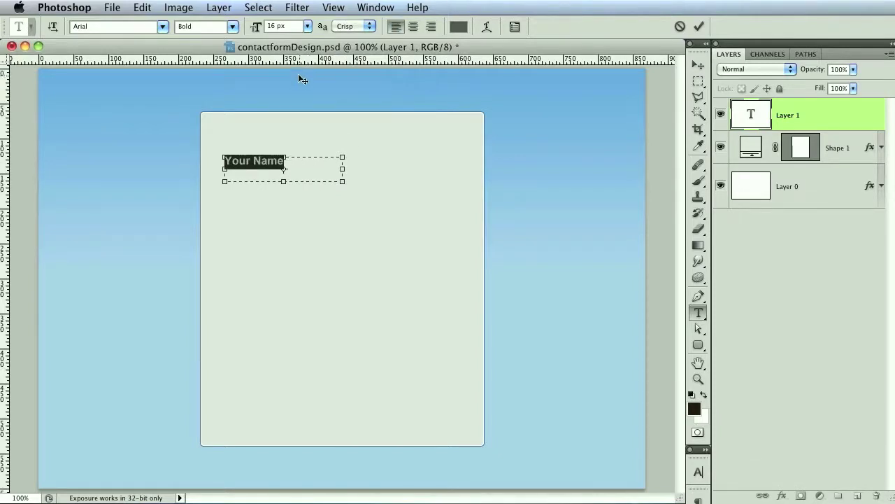
{"action": "left_click", "coordinate": [431, 26]}
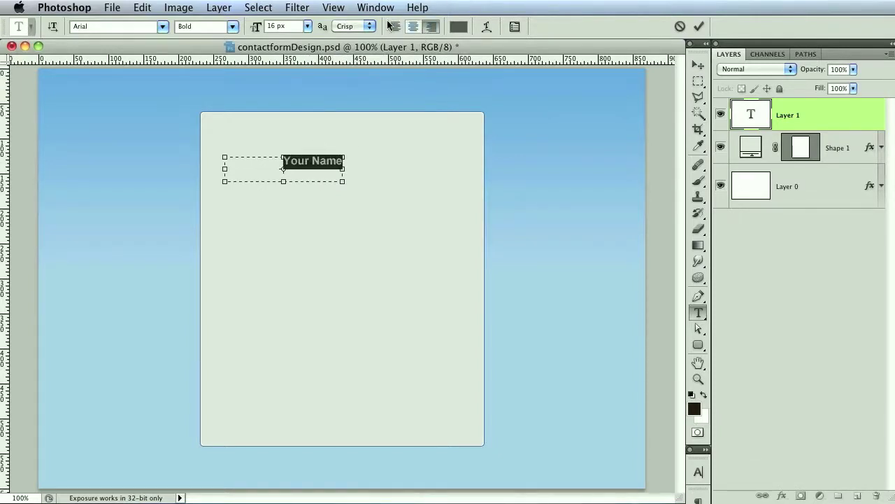
{"action": "left_click_drag", "start_coordinate": [334, 186], "coordinate": [303, 182]}
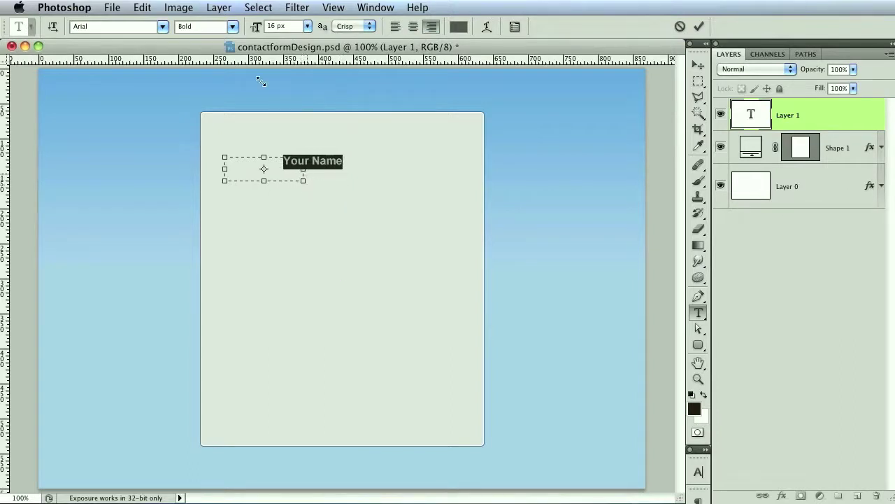
{"action": "left_click", "coordinate": [284, 26]}
{"action": "type", "text": "14"}
{"action": "key", "text": "Return"}
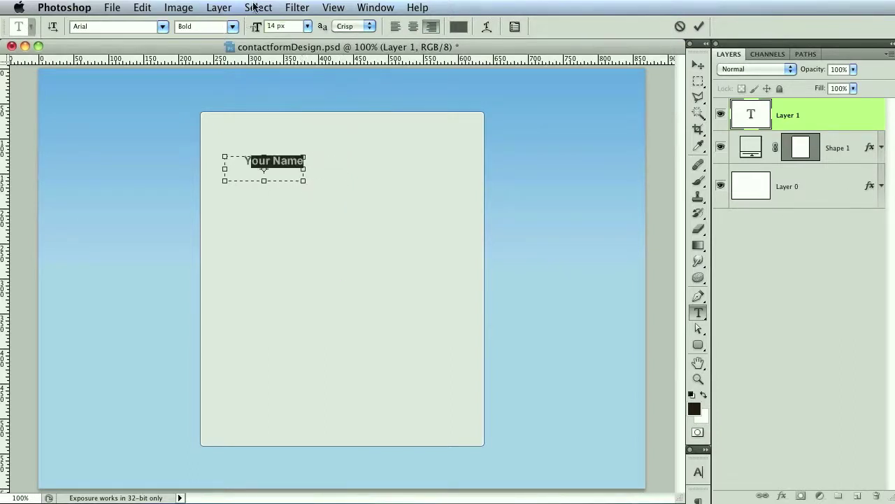
{"action": "left_click", "coordinate": [268, 166]}
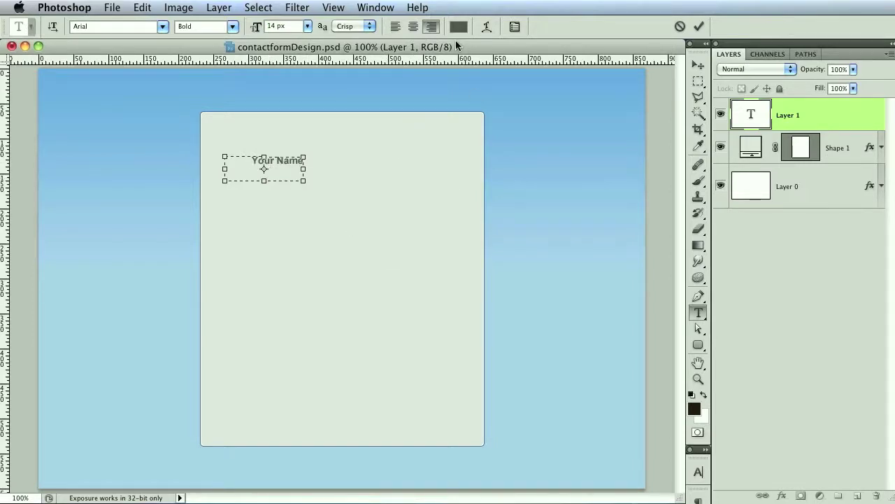
{"action": "left_click", "coordinate": [698, 26]}
Step: Move the Your Name label up and left, then zoom the view to 200%
{"action": "left_click", "coordinate": [698, 64]}
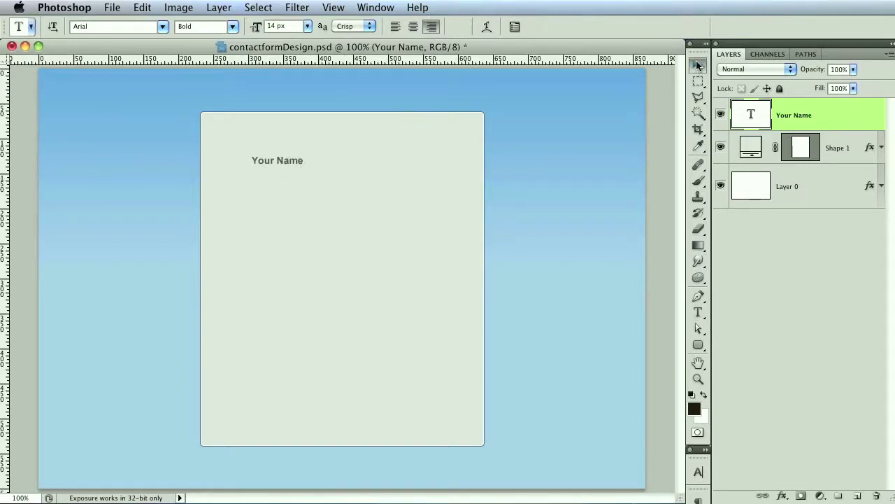
{"action": "mouse_move", "coordinate": [268, 161]}
{"action": "left_mouse_down"}
{"action": "mouse_move", "coordinate": [270, 150]}
{"action": "mouse_move", "coordinate": [262, 146]}
{"action": "mouse_move", "coordinate": [261, 157]}
{"action": "left_mouse_up"}
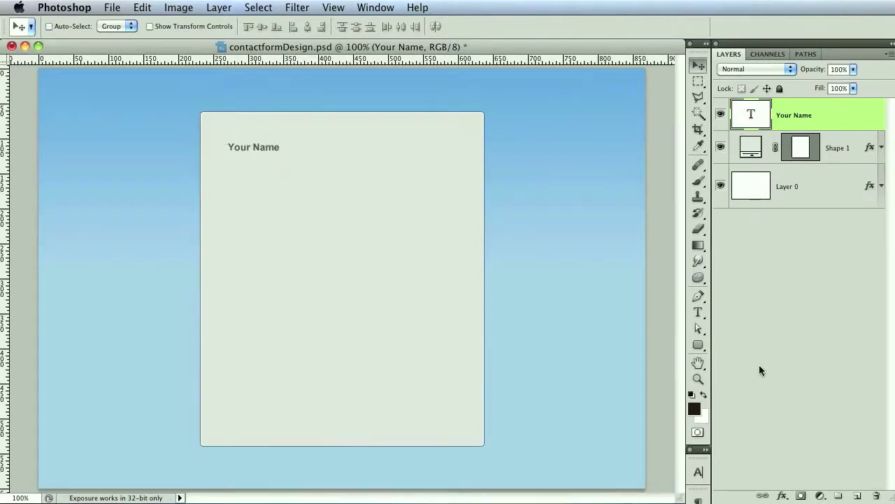
{"action": "key", "text": "super+plus"}
{"action": "scroll", "coordinate": [344, 230], "scroll_direction": "up", "scroll_amount": 3}
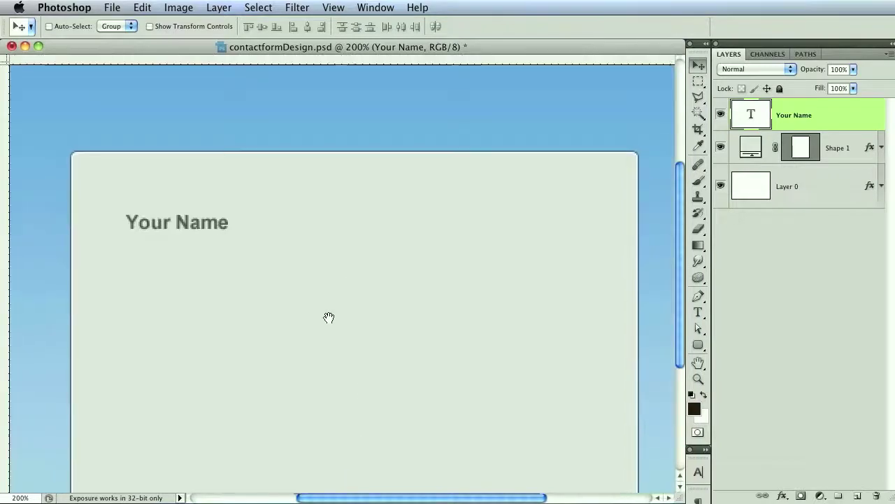
{"action": "left_click", "coordinate": [857, 496]}
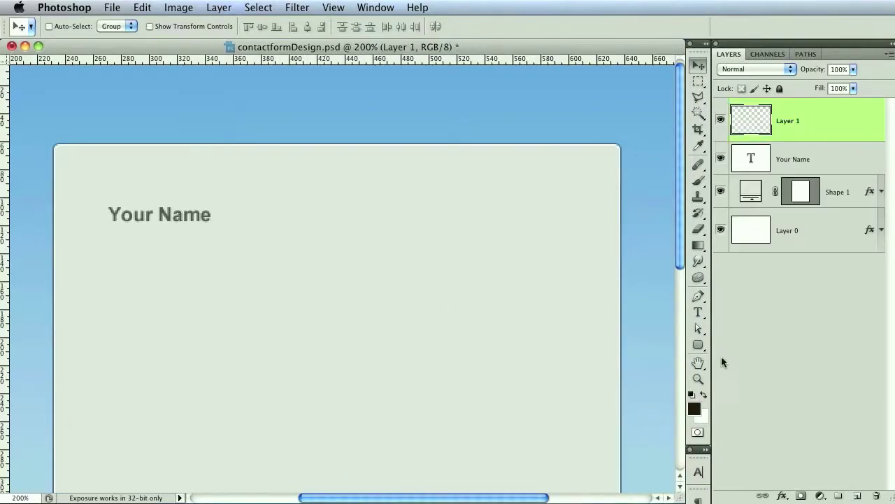
Step: Draw a long white rounded bar with a 2 px corner radius
{"action": "left_click", "coordinate": [698, 345]}
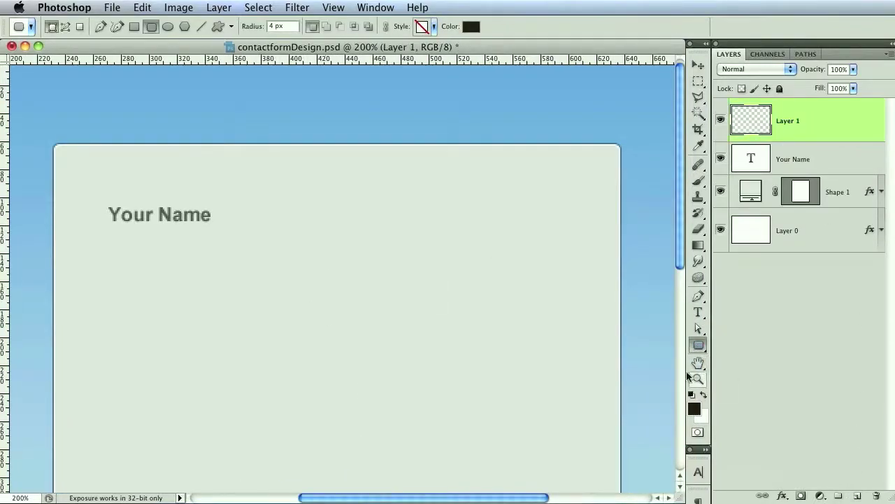
{"action": "left_click", "coordinate": [284, 26]}
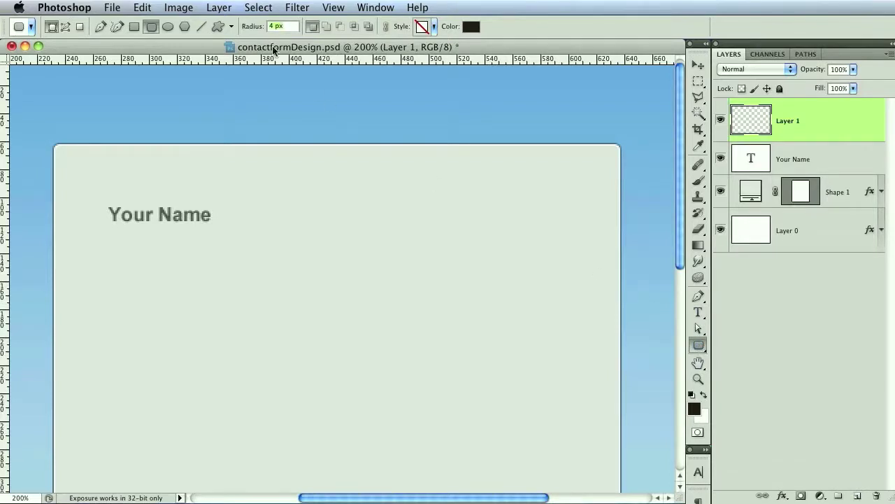
{"action": "type", "text": "2"}
{"action": "left_click_drag", "start_coordinate": [149, 227], "coordinate": [424, 227]}
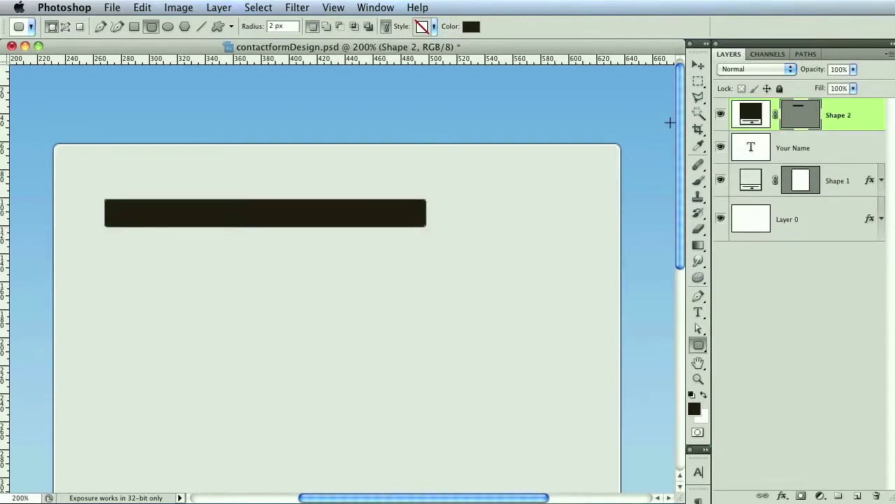
{"action": "double_click", "coordinate": [750, 120]}
{"action": "left_click_drag", "start_coordinate": [515, 232], "coordinate": [502, 184]}
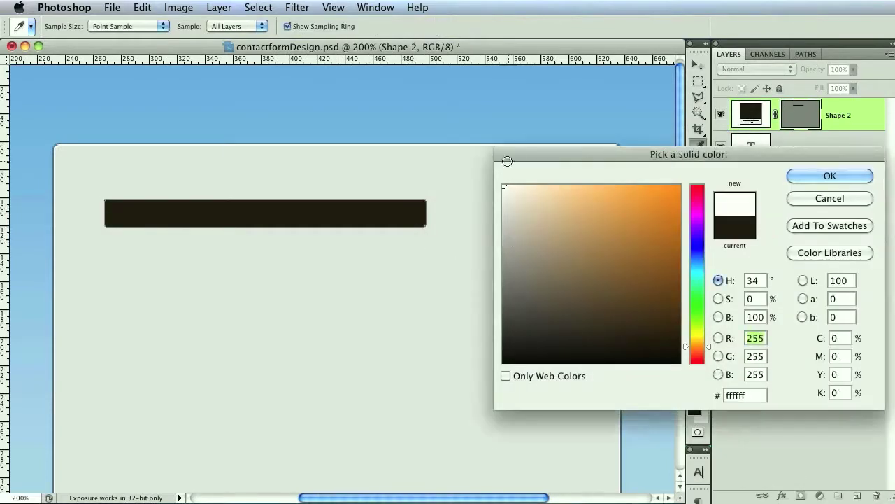
{"action": "left_click", "coordinate": [829, 176]}
Step: Move the white bar right of the Your Name label and nudge it into alignment
{"action": "key", "text": "v"}
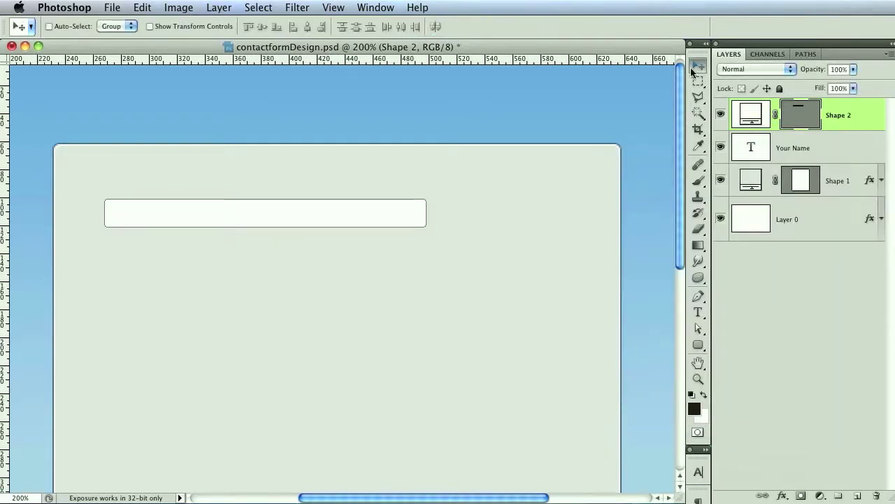
{"action": "left_click_drag", "start_coordinate": [316, 223], "coordinate": [448, 221]}
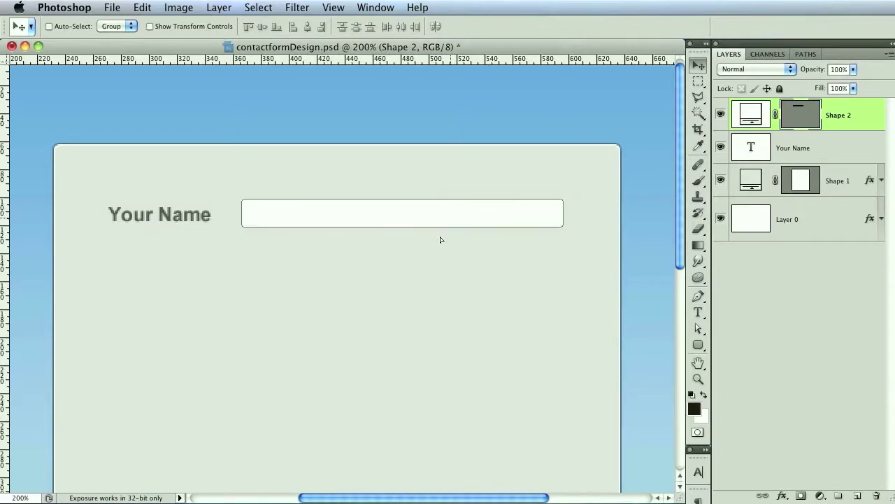
{"action": "key", "text": "Down"}
{"action": "key", "text": "Down"}
{"action": "key", "text": "Down"}
{"action": "key", "text": "Down"}
{"action": "key", "text": "Down"}
{"action": "key", "text": "Down"}
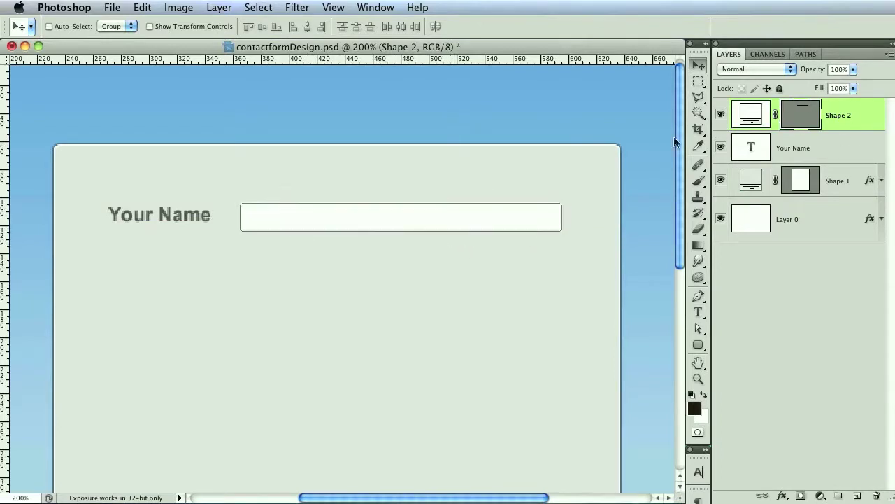
{"action": "key", "text": "Up"}
{"action": "key", "text": "Up"}
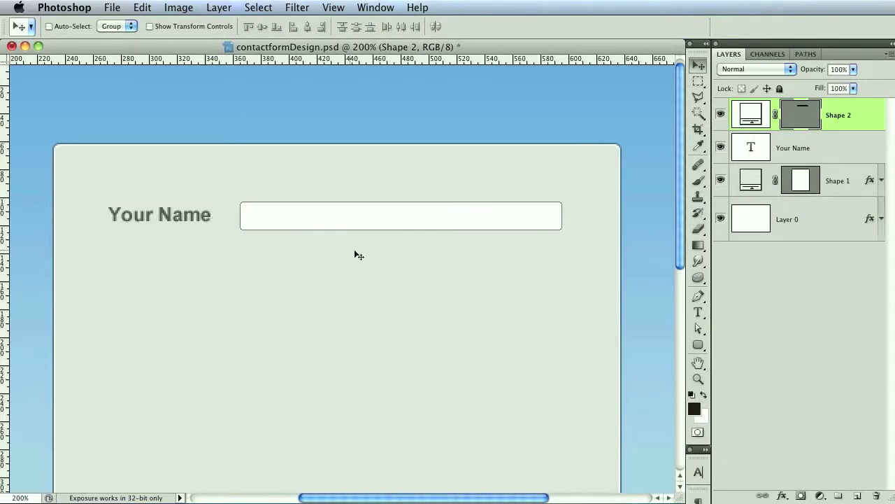
{"action": "key", "text": "Left"}
{"action": "key", "text": "Left"}
Step: Add a 1 px Stroke to the name field's layer style
{"action": "double_click", "coordinate": [850, 131]}
{"action": "left_click_drag", "start_coordinate": [701, 112], "coordinate": [708, 120]}
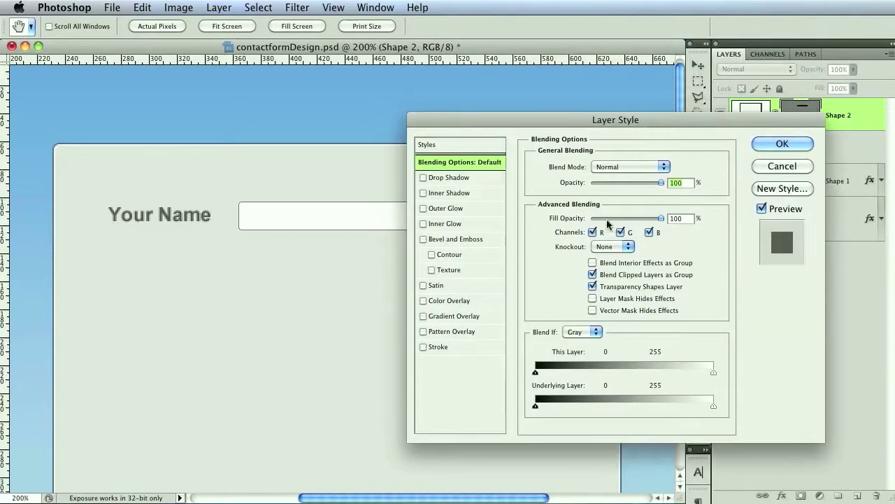
{"action": "left_click", "coordinate": [423, 347]}
{"action": "left_click", "coordinate": [439, 347]}
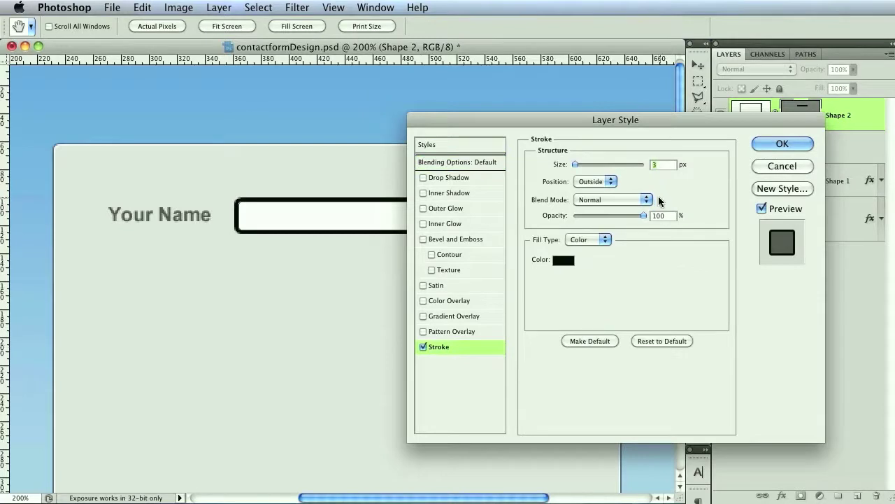
{"action": "type", "text": "1"}
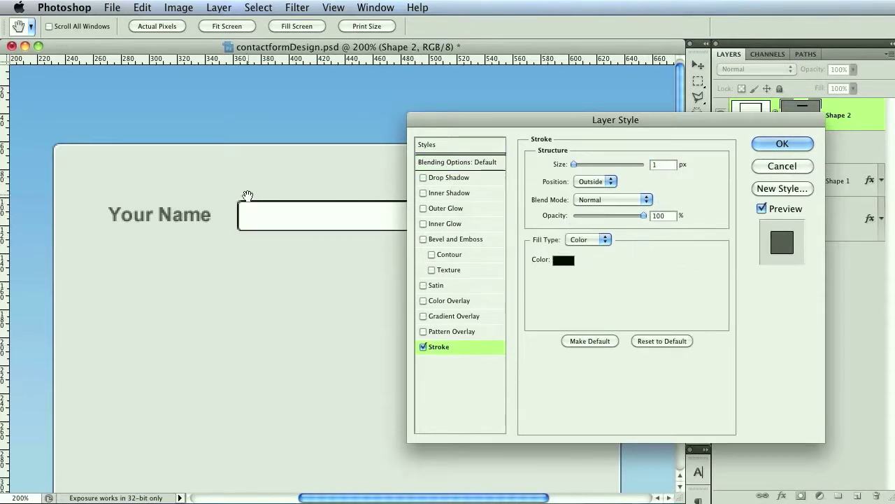
{"action": "left_click_drag", "start_coordinate": [677, 120], "coordinate": [676, 140]}
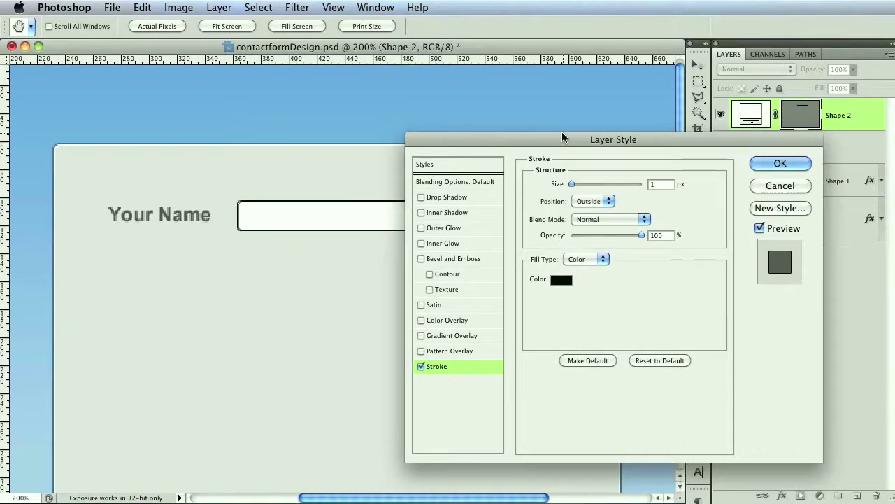
{"action": "left_click", "coordinate": [421, 366]}
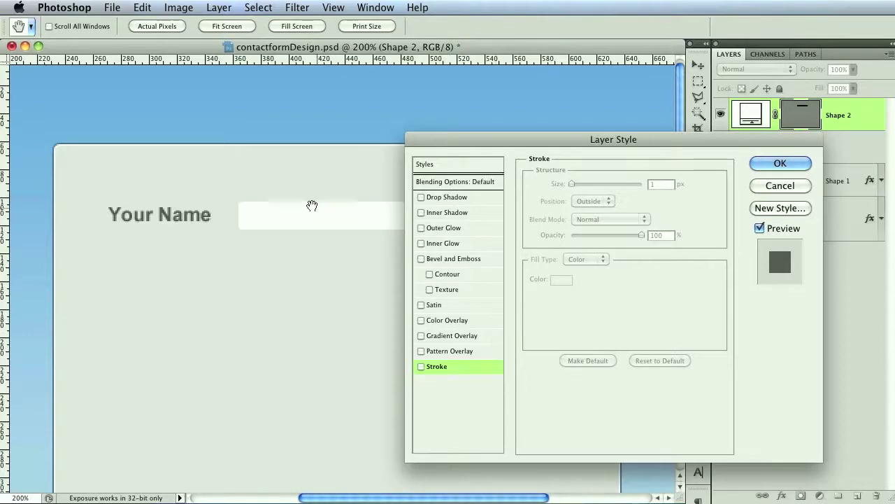
{"action": "left_click", "coordinate": [421, 366]}
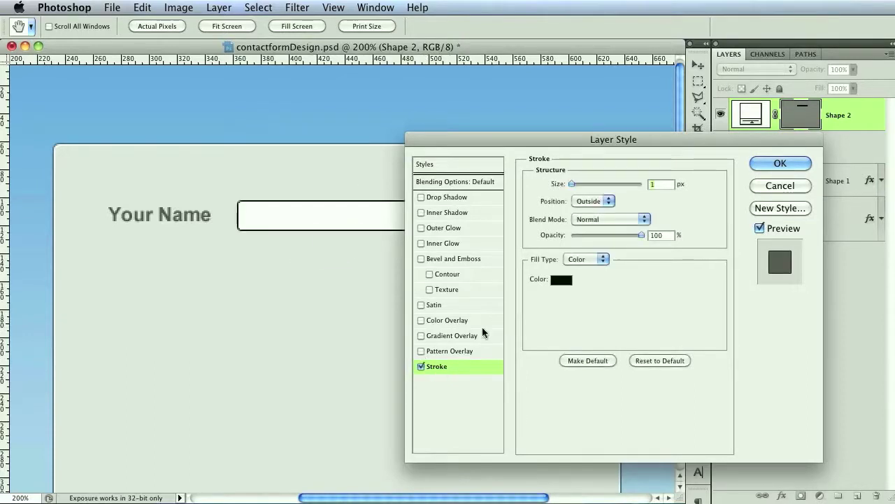
Step: Set the name field's stroke colour to light grey b7b7b7
{"action": "left_click", "coordinate": [561, 280]}
{"action": "left_click", "coordinate": [330, 141]}
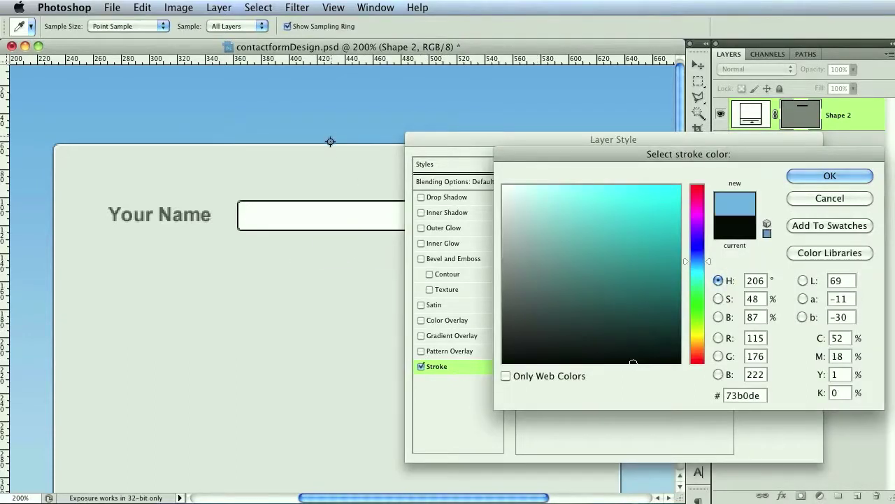
{"action": "left_click", "coordinate": [331, 143]}
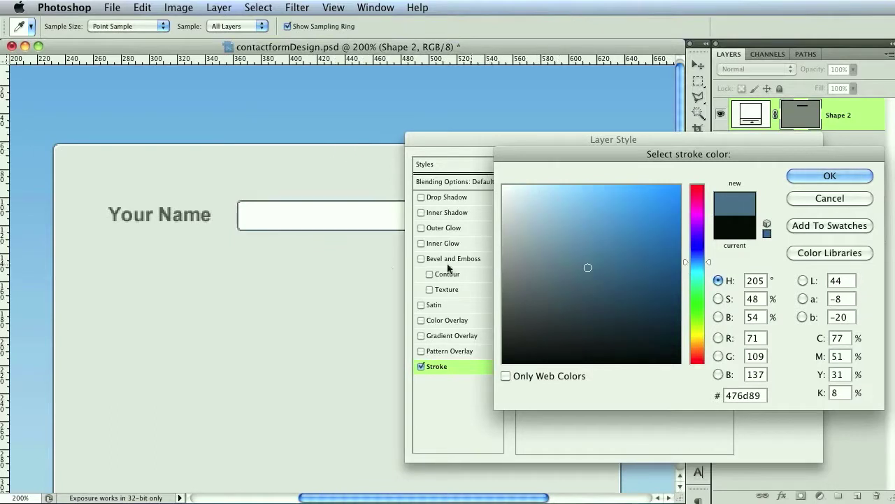
{"action": "left_click", "coordinate": [366, 200]}
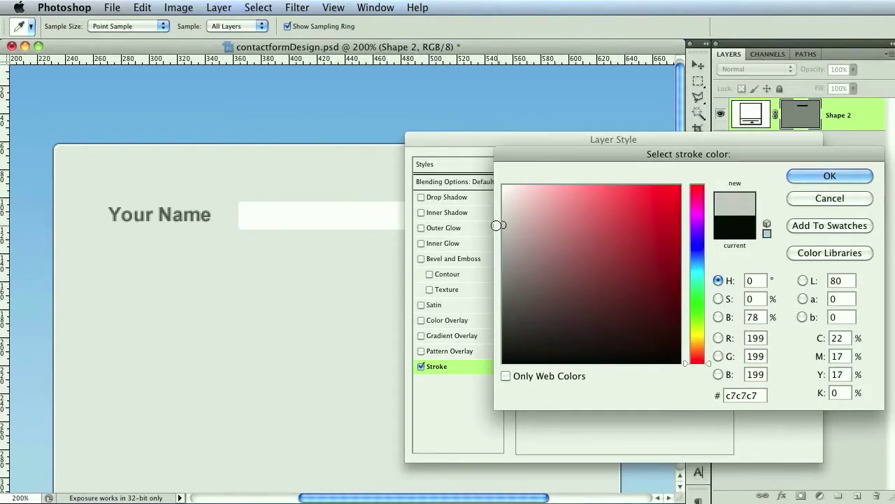
{"action": "left_click_drag", "start_coordinate": [498, 224], "coordinate": [503, 235]}
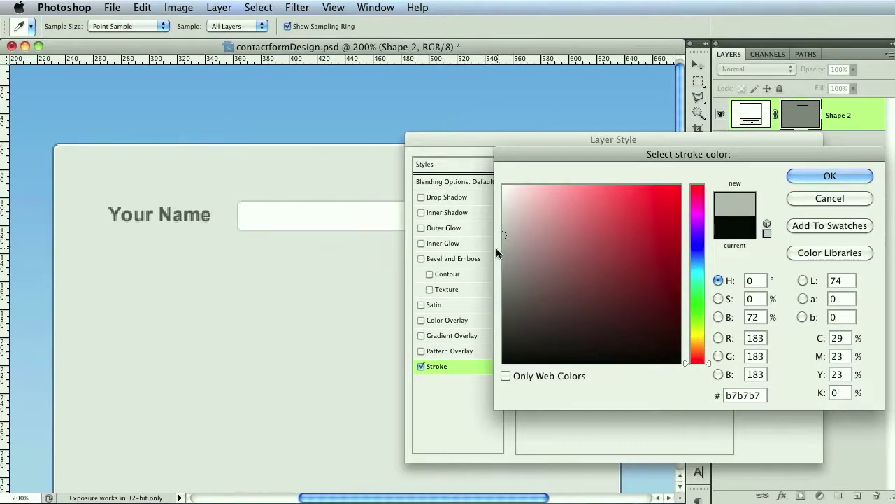
{"action": "left_click", "coordinate": [830, 175]}
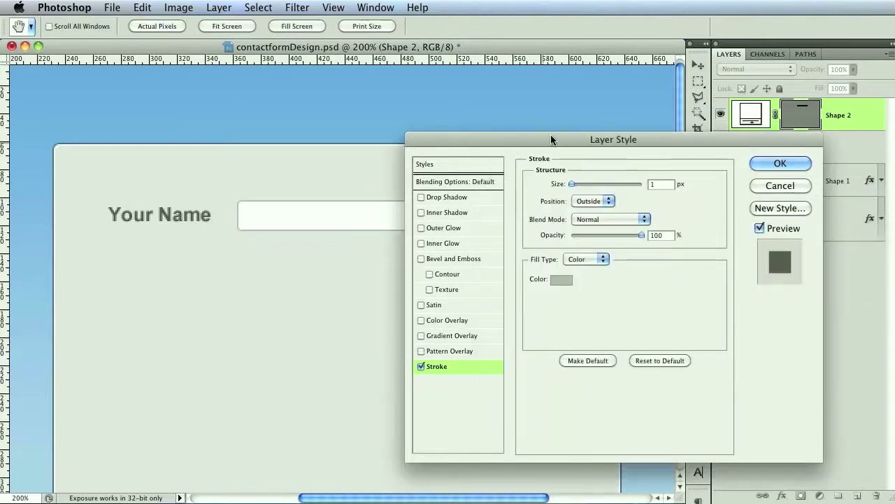
{"action": "left_click_drag", "start_coordinate": [551, 140], "coordinate": [601, 222]}
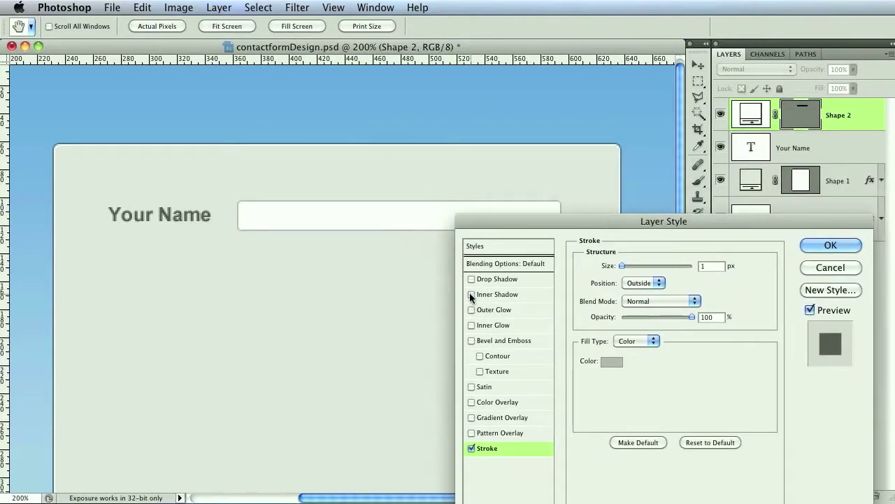
Step: Add an Inner Shadow to the name field with distance 2 and size 2
{"action": "left_click", "coordinate": [471, 294]}
{"action": "left_click", "coordinate": [519, 293]}
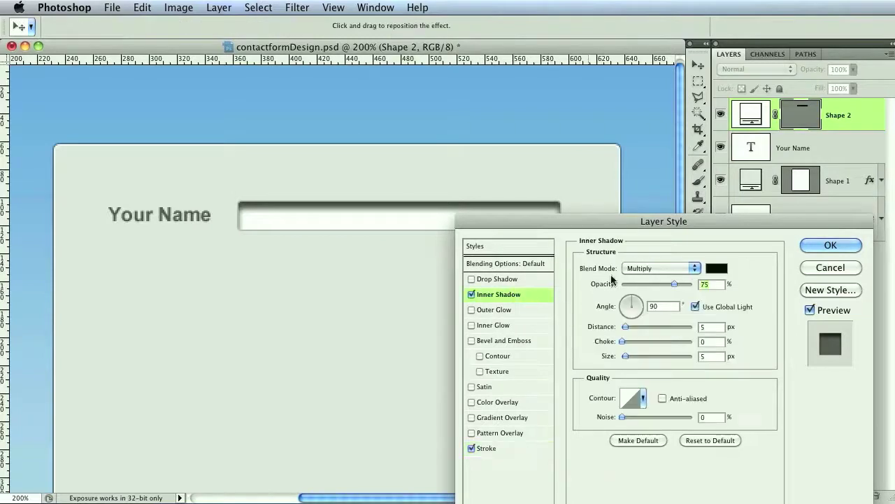
{"action": "double_click", "coordinate": [711, 327]}
{"action": "type", "text": "2"}
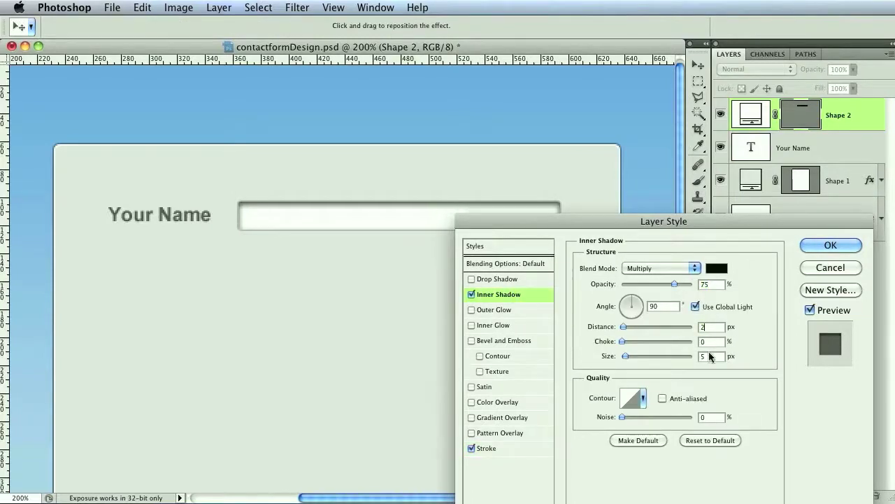
{"action": "left_click_drag", "start_coordinate": [710, 224], "coordinate": [711, 213]}
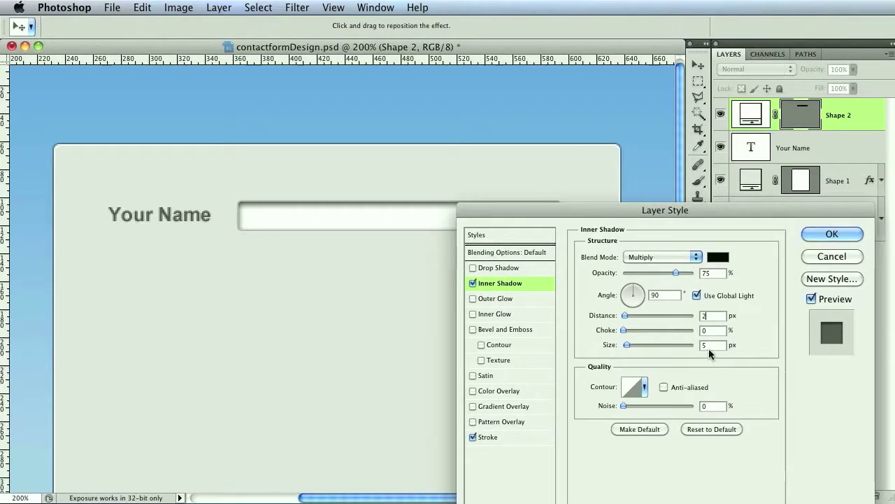
{"action": "double_click", "coordinate": [710, 345]}
{"action": "type", "text": "2"}
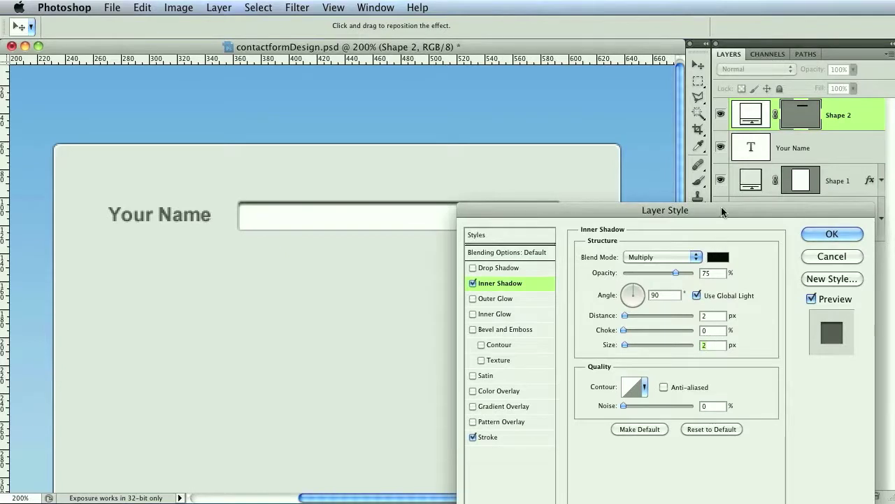
Step: Lower the inner shadow opacity to 40%, disable Global Light, and apply it
{"action": "left_click_drag", "start_coordinate": [723, 211], "coordinate": [700, 248]}
{"action": "left_click_drag", "start_coordinate": [653, 309], "coordinate": [635, 309]}
{"action": "left_click", "coordinate": [674, 331]}
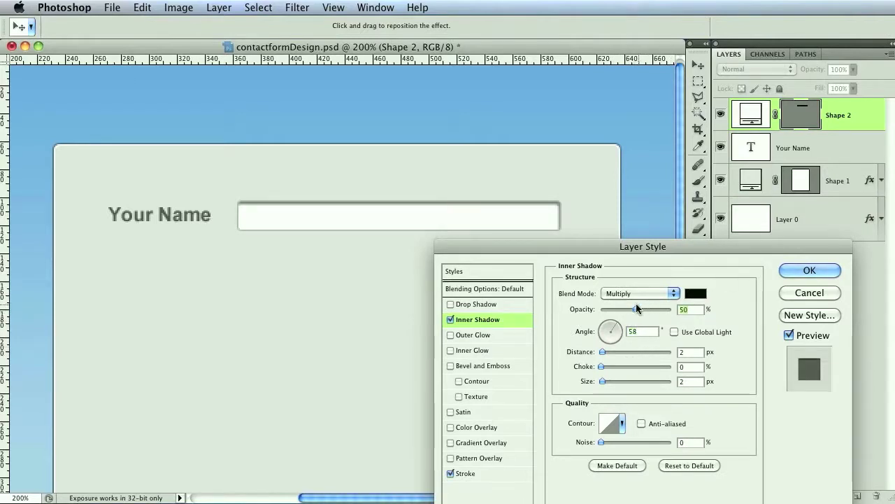
{"action": "left_click_drag", "start_coordinate": [635, 308], "coordinate": [629, 309]}
{"action": "left_click", "coordinate": [690, 350]}
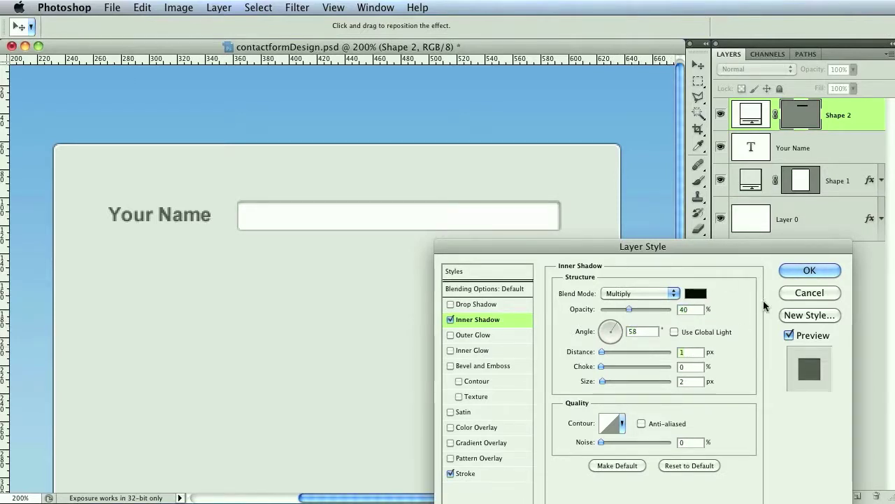
{"action": "left_click", "coordinate": [785, 273]}
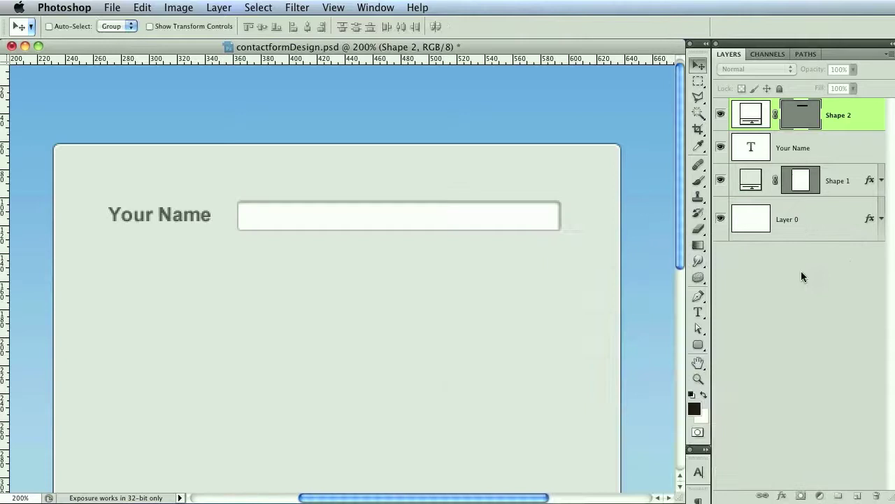
Step: Darken the name field's stroke to medium grey 9a9a9a and apply the style
{"action": "double_click", "coordinate": [843, 128]}
{"action": "left_click", "coordinate": [468, 474]}
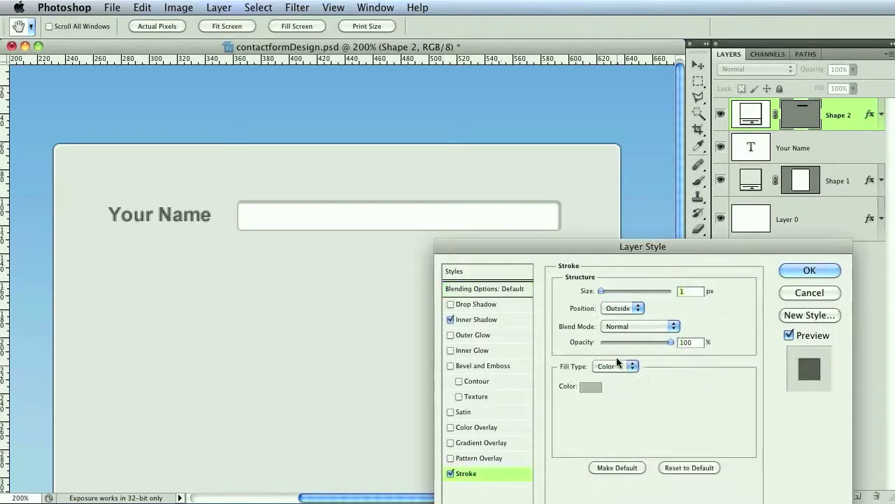
{"action": "left_click", "coordinate": [589, 386]}
{"action": "left_click", "coordinate": [504, 255]}
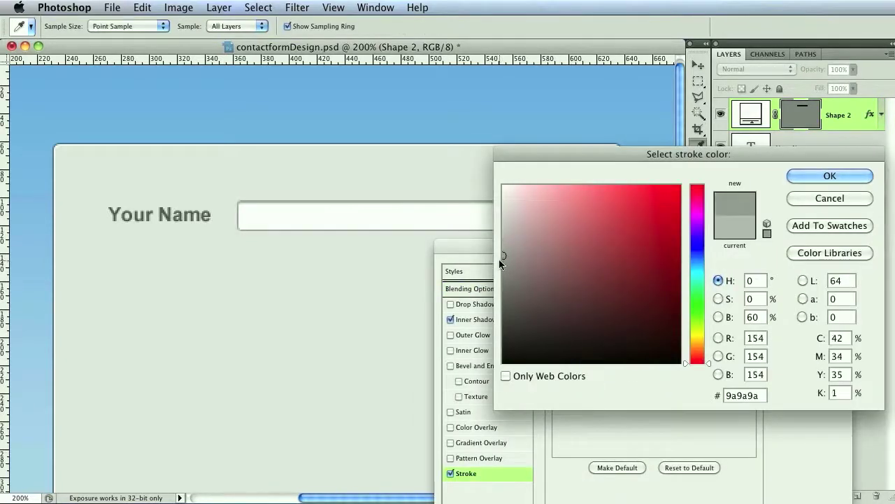
{"action": "left_click", "coordinate": [829, 176]}
{"action": "left_click", "coordinate": [799, 268]}
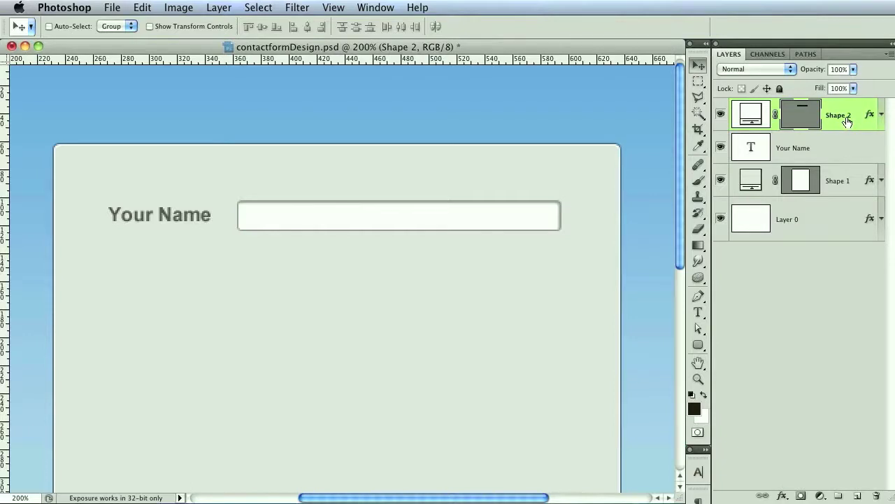
Step: Duplicate the name field layer, hide the copy and move it below the Your Name layer
{"action": "left_click_drag", "start_coordinate": [831, 134], "coordinate": [806, 147]}
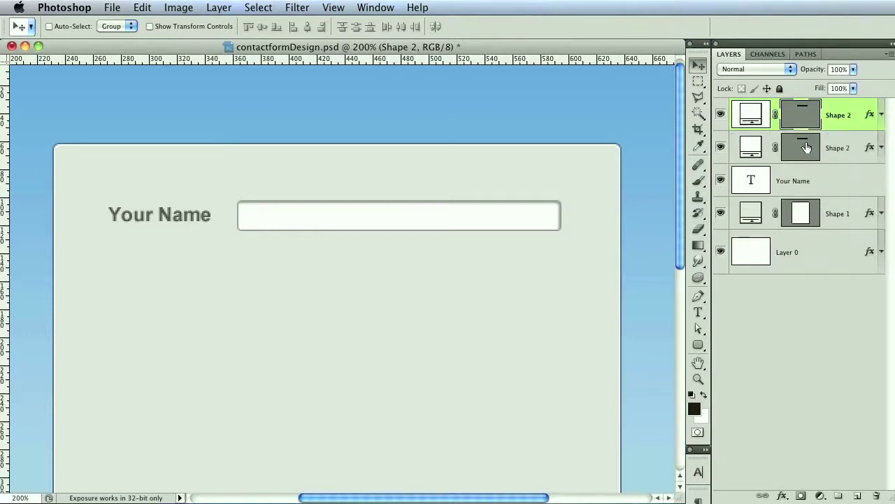
{"action": "left_click", "coordinate": [720, 115]}
{"action": "left_click_drag", "start_coordinate": [841, 120], "coordinate": [831, 205]}
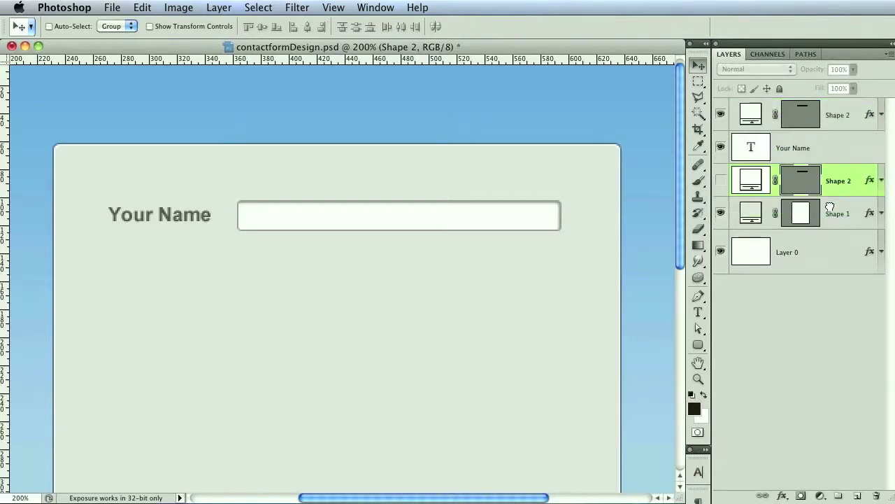
Step: Convert the top name field shape into a smart object
{"action": "left_click", "coordinate": [847, 119]}
{"action": "right_click", "coordinate": [850, 116]}
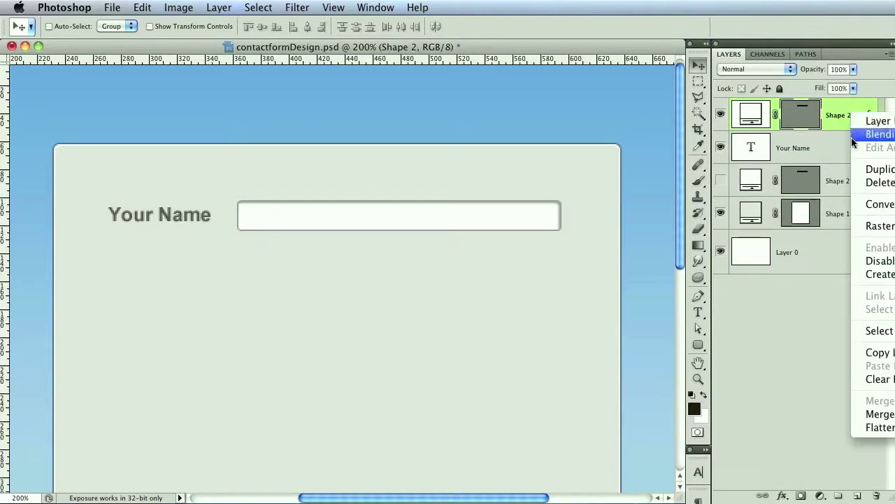
{"action": "left_click", "coordinate": [788, 119]}
{"action": "right_click", "coordinate": [837, 111]}
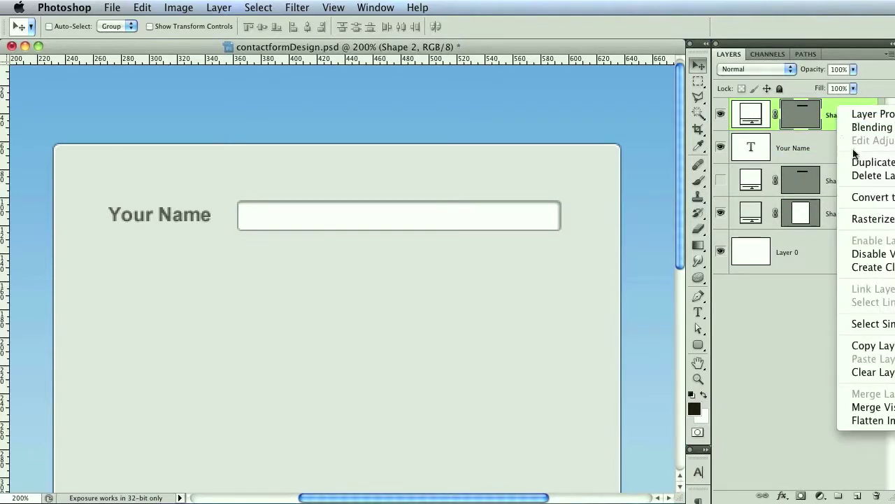
{"action": "left_click", "coordinate": [854, 198]}
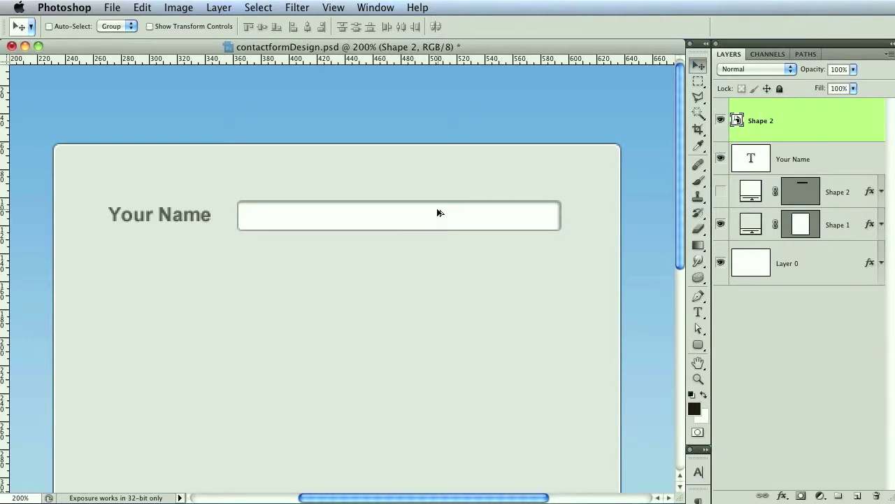
Step: Alt-drag the Your Name label and field into a second row below, then open the field's Shape 2.psb contents
{"action": "left_click", "coordinate": [822, 163], "text": "shift"}
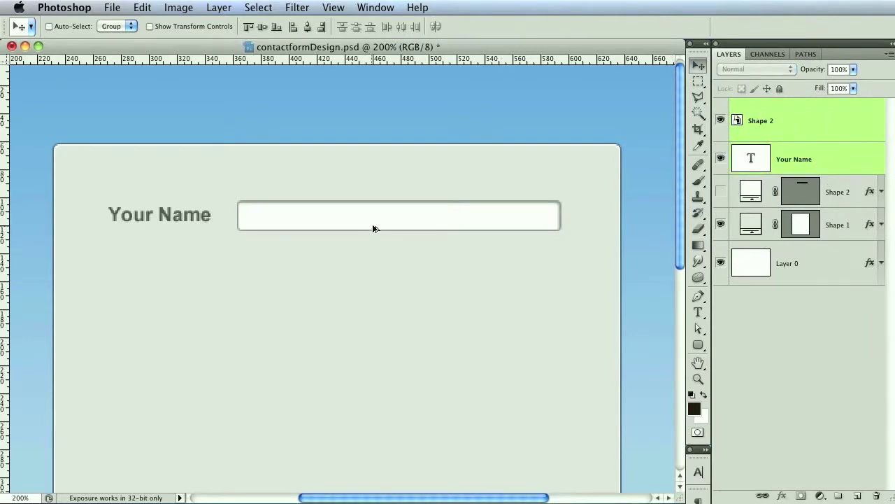
{"action": "left_click_drag", "start_coordinate": [373, 228], "coordinate": [388, 285]}
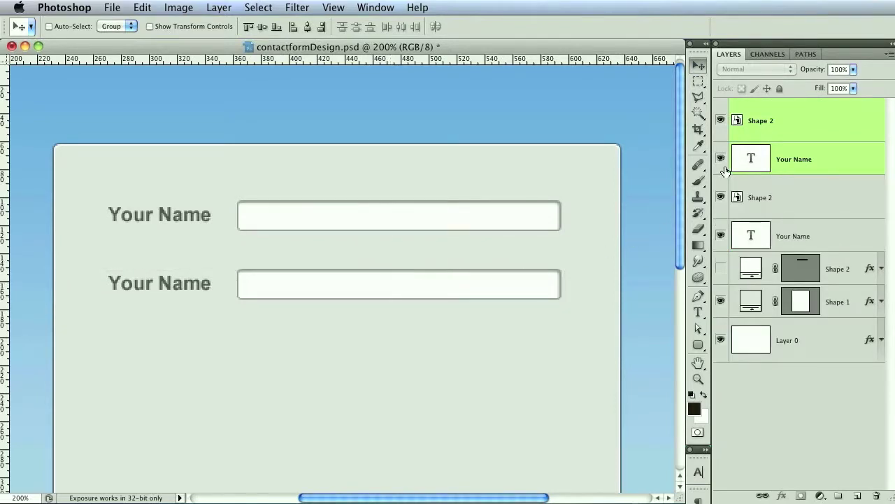
{"action": "left_click", "coordinate": [773, 201]}
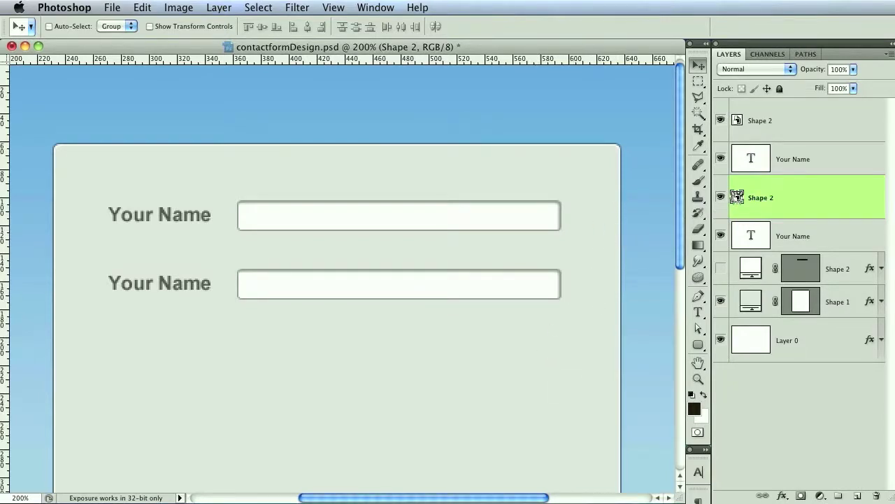
{"action": "double_click", "coordinate": [737, 197]}
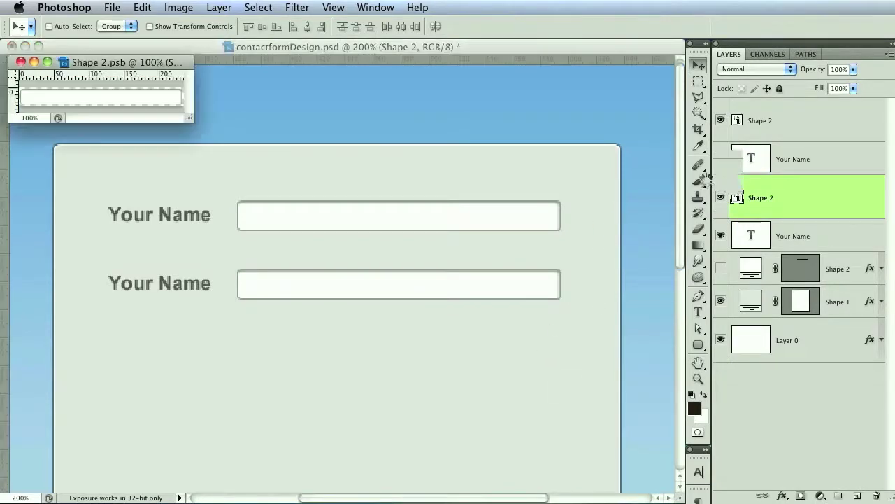
{"action": "double_click", "coordinate": [827, 107]}
Step: Set Shape 2's stroke to a slightly lighter grey, then close Shape 2.psb back to contactformDesign.psd
{"action": "left_click", "coordinate": [491, 476]}
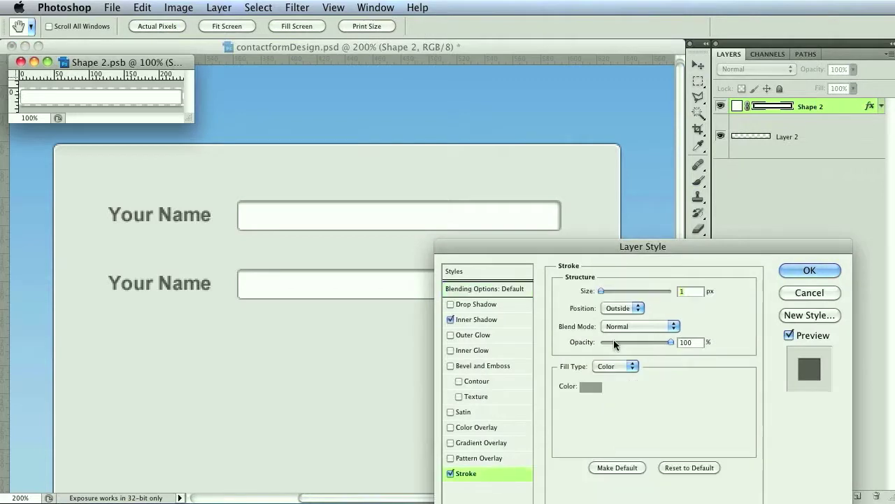
{"action": "left_click", "coordinate": [592, 385]}
{"action": "left_click_drag", "start_coordinate": [502, 247], "coordinate": [503, 251]}
{"action": "left_click", "coordinate": [829, 176]}
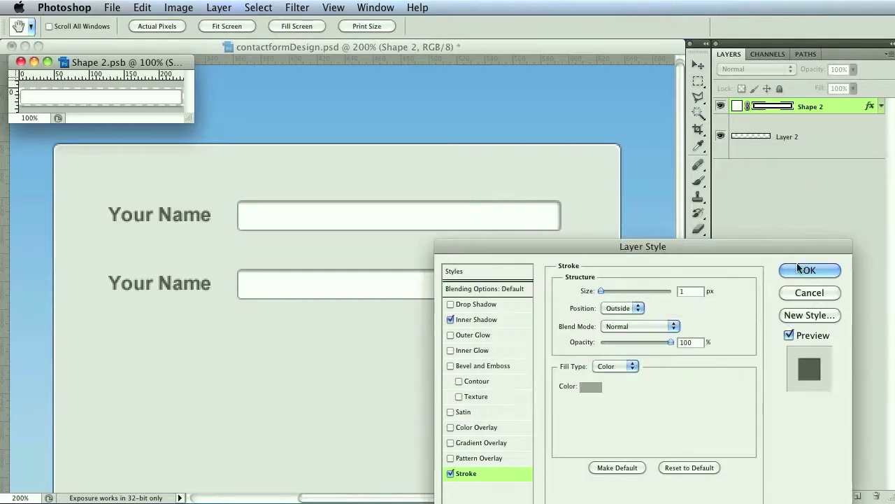
{"action": "key", "text": "Return"}
{"action": "key", "text": "v"}
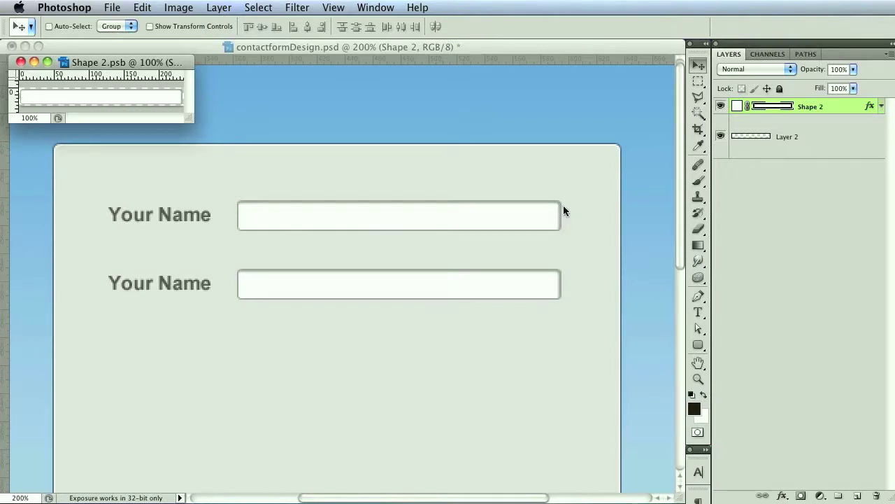
{"action": "left_click", "coordinate": [20, 61]}
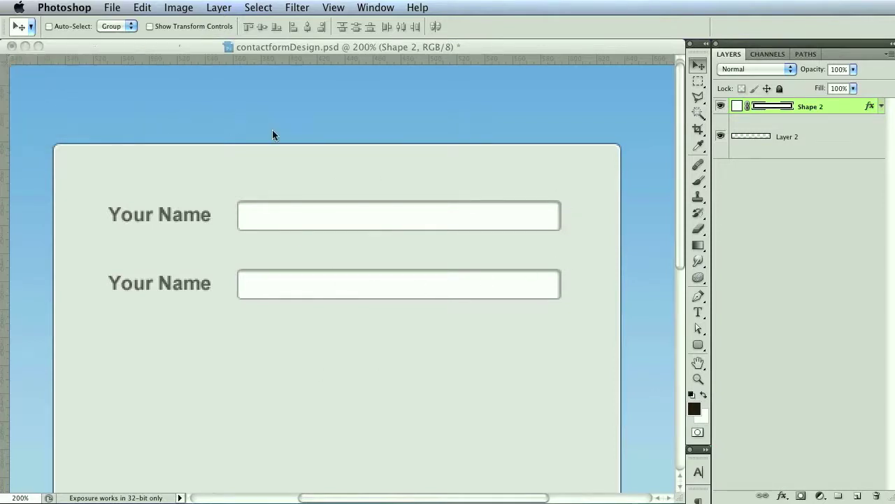
{"action": "left_click", "coordinate": [813, 235]}
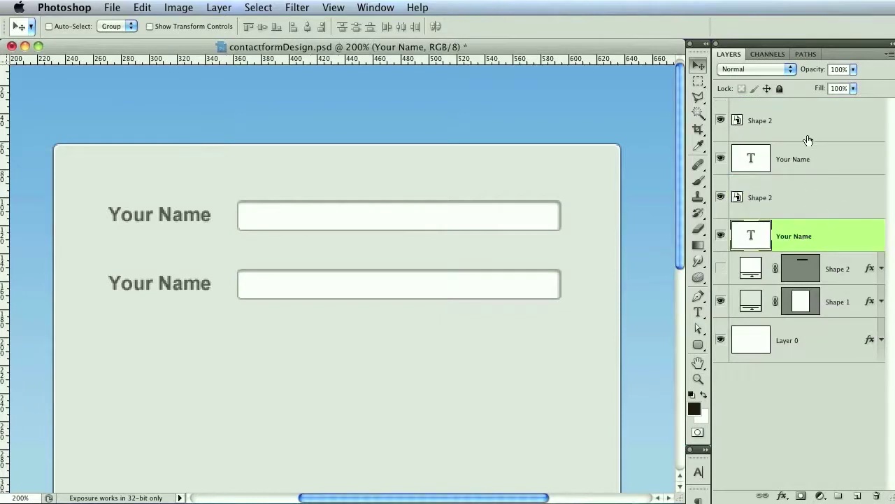
Step: At 100% zoom, bring the hidden spare field to the top, show it, and place it below the name rows
{"action": "key", "text": "super+minus"}
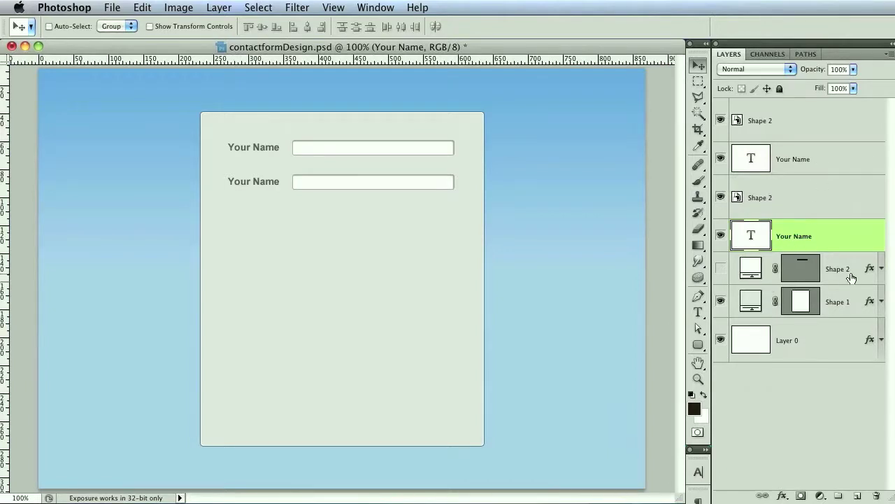
{"action": "left_click_drag", "start_coordinate": [850, 267], "coordinate": [841, 115]}
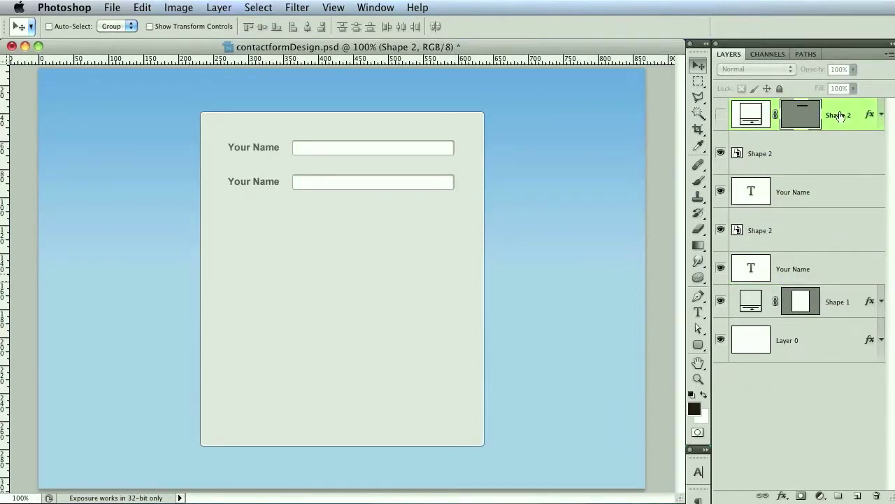
{"action": "left_click", "coordinate": [836, 199]}
{"action": "left_click_drag", "start_coordinate": [838, 205], "coordinate": [835, 110]}
{"action": "left_click", "coordinate": [724, 149]}
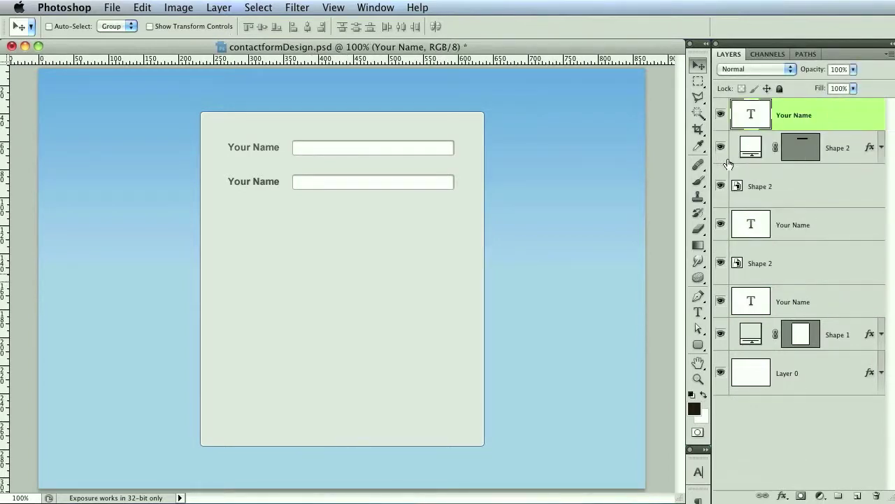
{"action": "left_click", "coordinate": [831, 161]}
{"action": "left_click_drag", "start_coordinate": [422, 163], "coordinate": [422, 223]}
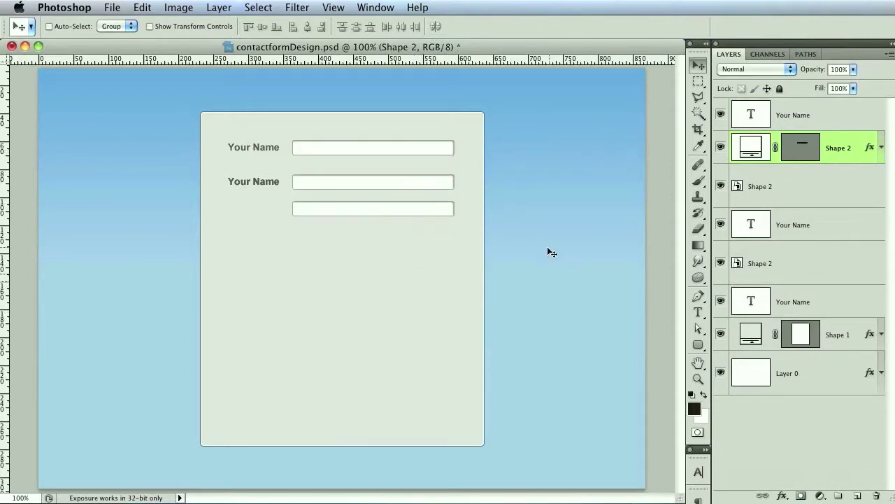
{"action": "key", "text": "Down"}
{"action": "key", "text": "Down"}
{"action": "key", "text": "Down"}
{"action": "key", "text": "Down"}
{"action": "key", "text": "Down"}
{"action": "key", "text": "Down"}
{"action": "key", "text": "Down"}
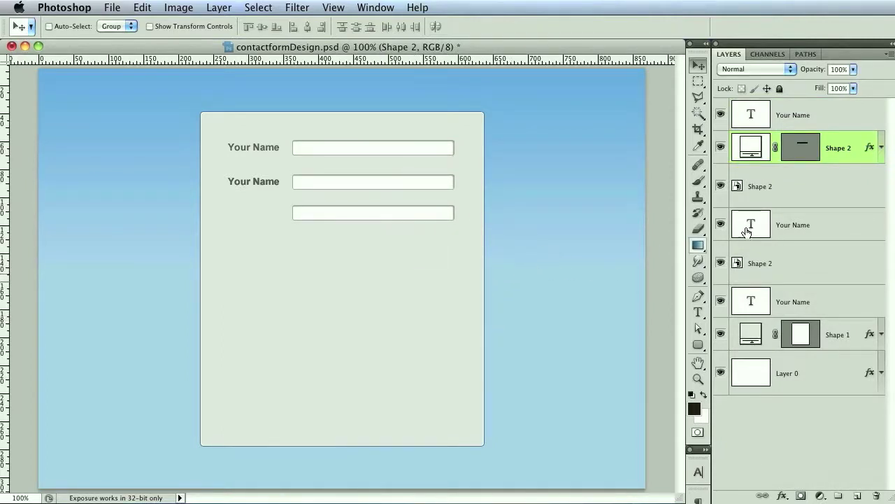
Step: Drag the third field's anchor points outward so its left edge lines up with the labels
{"action": "left_click", "coordinate": [698, 328]}
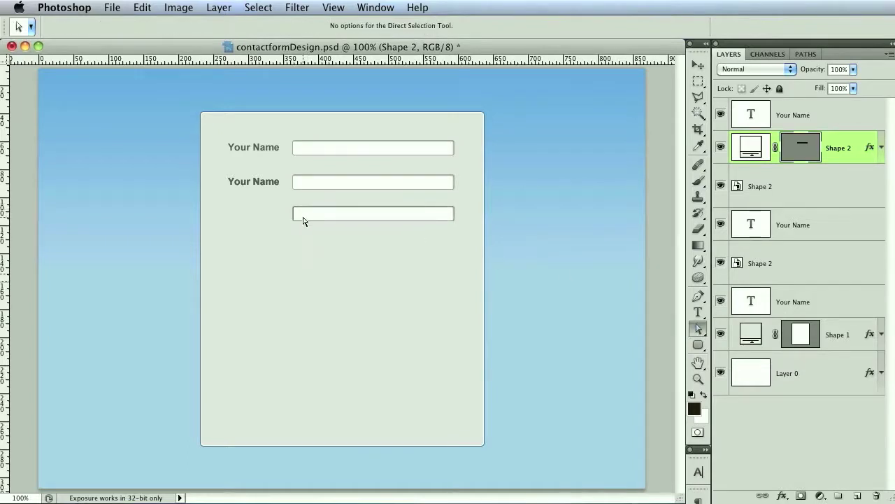
{"action": "left_click", "coordinate": [311, 217]}
{"action": "left_click_drag", "start_coordinate": [123, 296], "coordinate": [320, 192]}
{"action": "left_click_drag", "start_coordinate": [294, 220], "coordinate": [229, 224]}
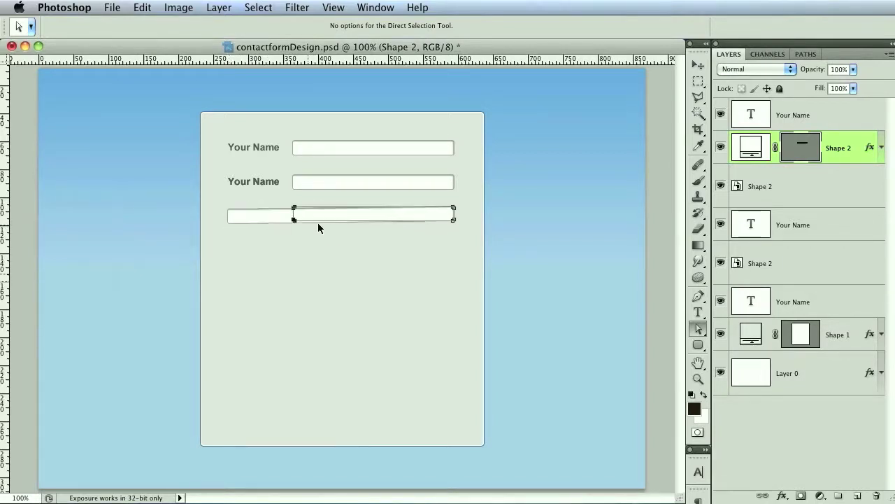
{"action": "key", "text": "super+z"}
{"action": "left_click_drag", "start_coordinate": [294, 223], "coordinate": [235, 233]}
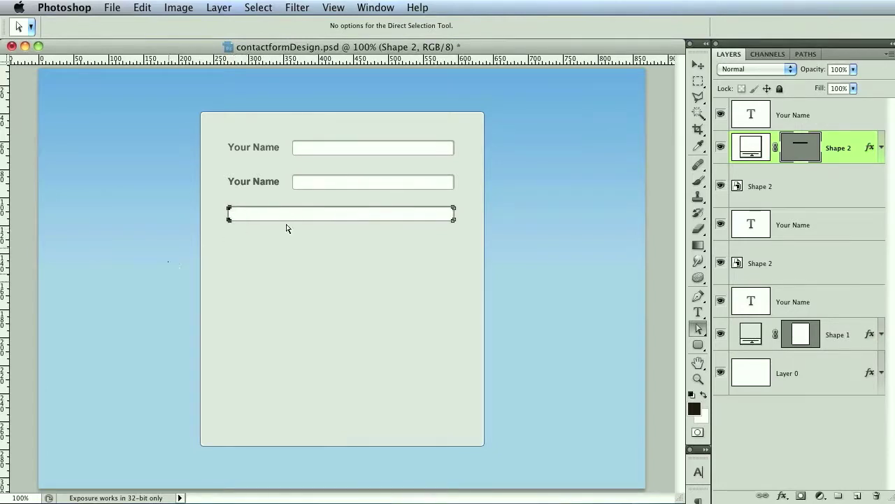
{"action": "left_click_drag", "start_coordinate": [168, 261], "coordinate": [469, 308]}
{"action": "left_click", "coordinate": [698, 64]}
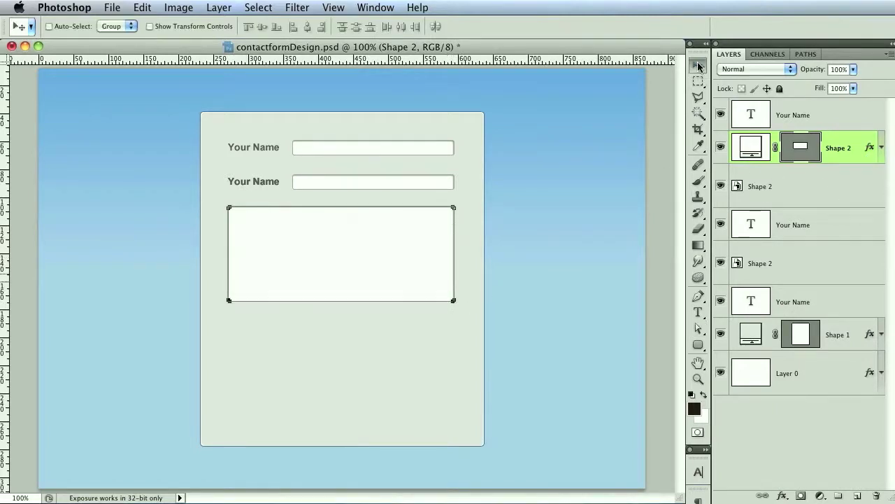
Step: Add a left-aligned 'Whats on your mind?' label above the message box, copied from Your Name
{"action": "left_click_drag", "start_coordinate": [371, 235], "coordinate": [374, 254]}
{"action": "left_click", "coordinate": [836, 119]}
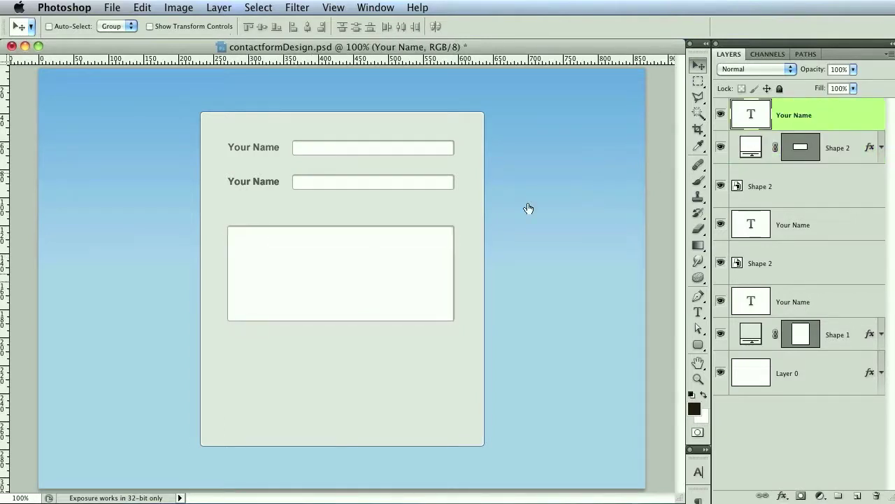
{"action": "left_click_drag", "start_coordinate": [259, 186], "coordinate": [260, 219]}
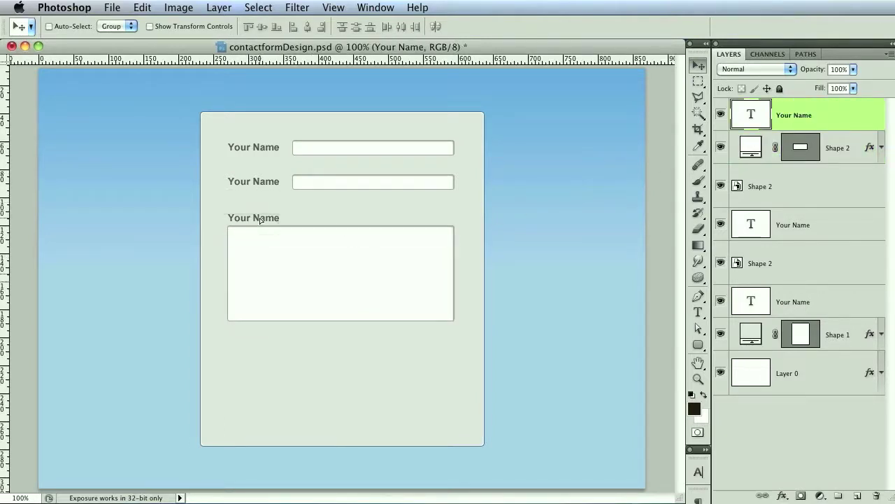
{"action": "left_click", "coordinate": [698, 312]}
{"action": "left_click", "coordinate": [266, 219]}
{"action": "key", "text": "super+a"}
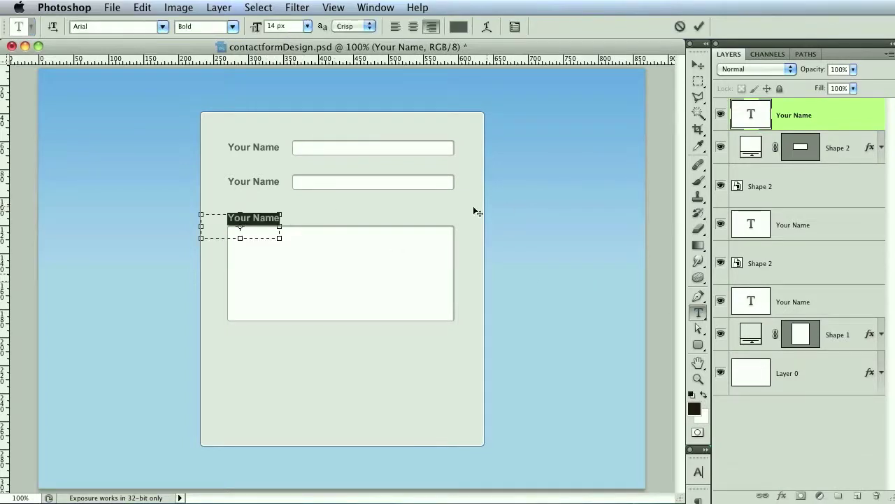
{"action": "left_click", "coordinate": [396, 26]}
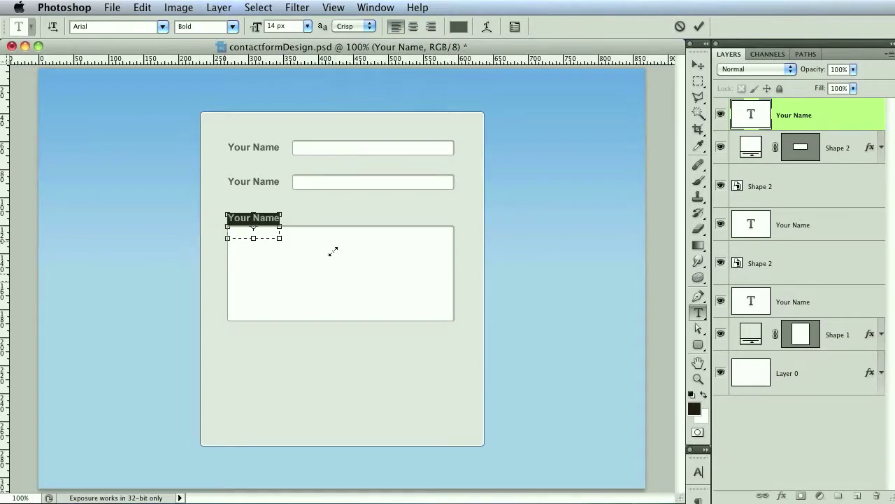
{"action": "left_click_drag", "start_coordinate": [283, 243], "coordinate": [341, 241]}
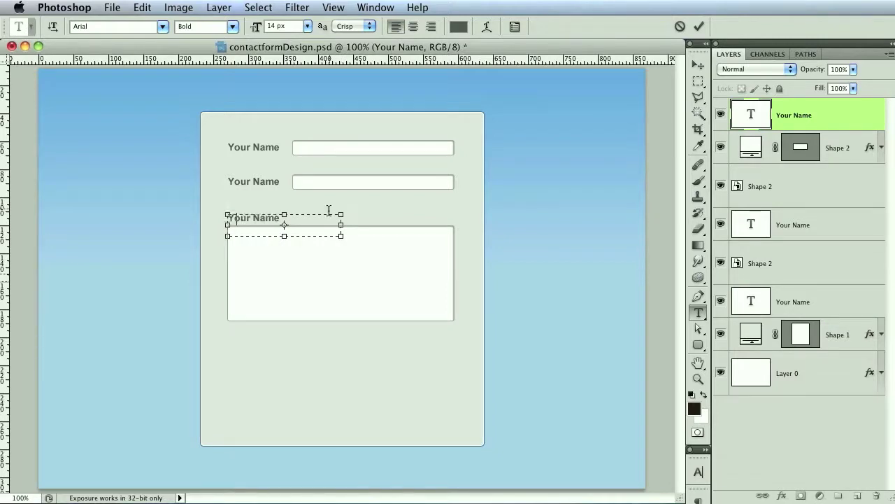
{"action": "type", "text": "Whats on your mind?"}
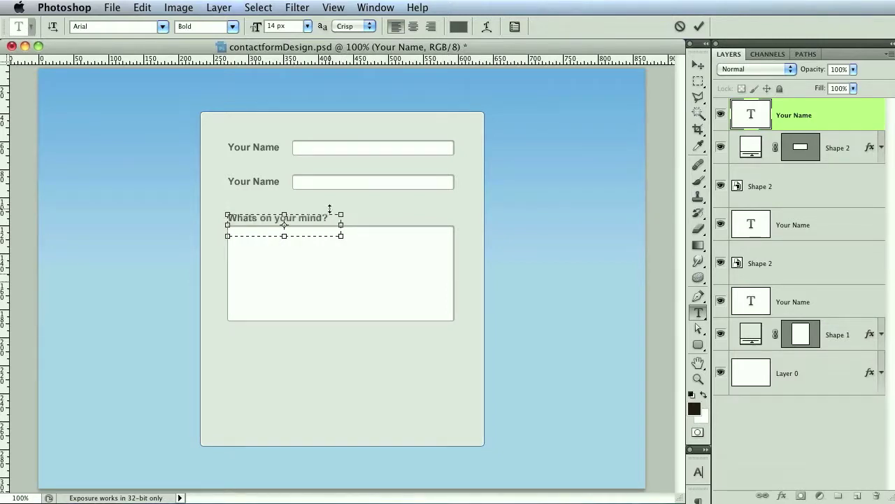
{"action": "left_click", "coordinate": [699, 27]}
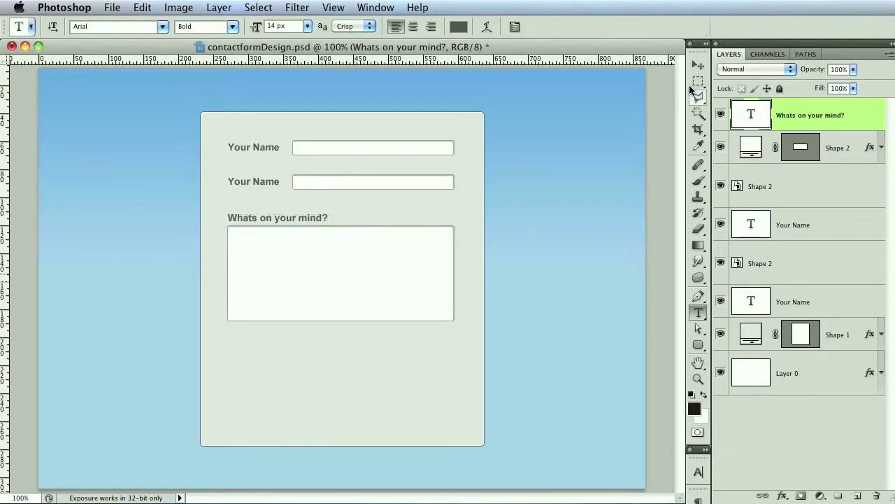
Step: Nudge the new label, message box and lower form rows up a few pixels
{"action": "left_click", "coordinate": [698, 64]}
{"action": "key", "text": "Up"}
{"action": "key", "text": "Up"}
{"action": "key", "text": "Up"}
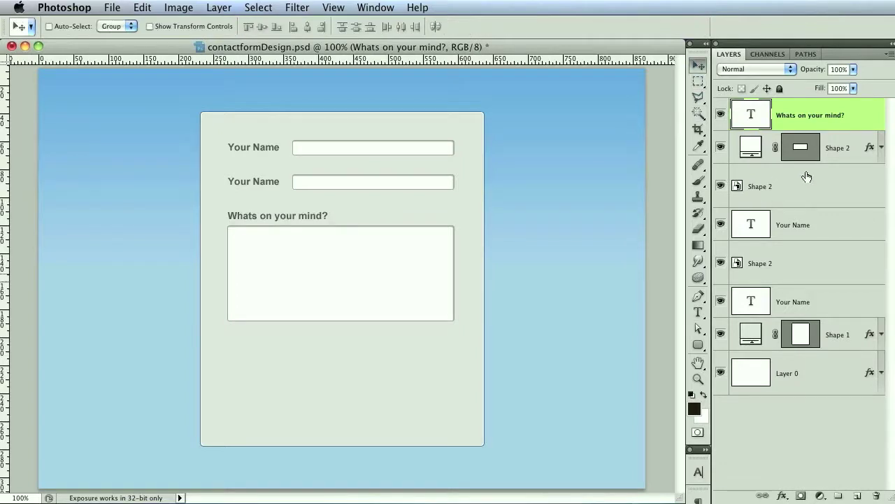
{"action": "left_click", "coordinate": [839, 153], "text": "shift"}
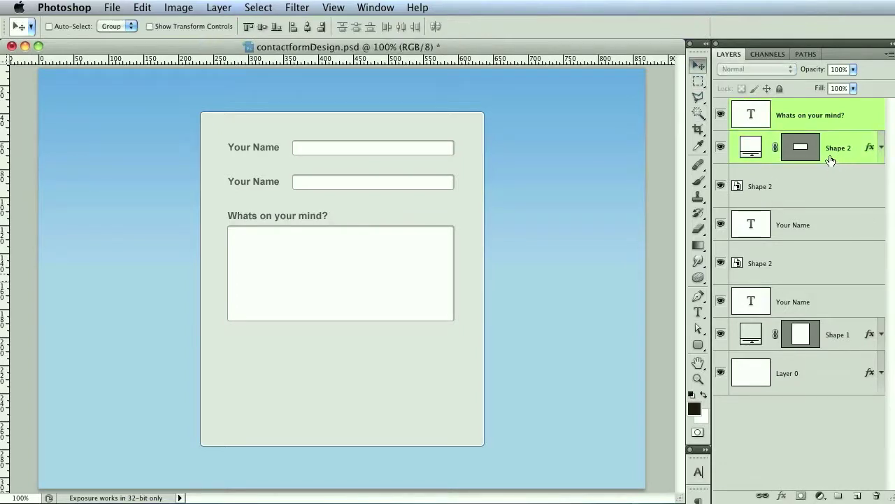
{"action": "key", "text": "Up"}
{"action": "key", "text": "Up"}
{"action": "key", "text": "Up"}
{"action": "key", "text": "Up"}
{"action": "key", "text": "Up"}
{"action": "key", "text": "Up"}
{"action": "key", "text": "Up"}
{"action": "key", "text": "Up"}
{"action": "key", "text": "Up"}
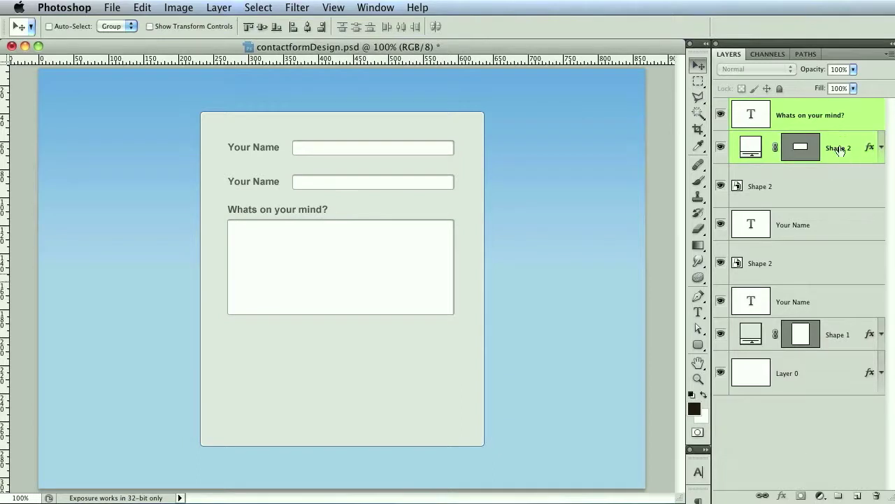
{"action": "left_click", "coordinate": [847, 117]}
{"action": "left_click", "coordinate": [807, 225], "text": "shift"}
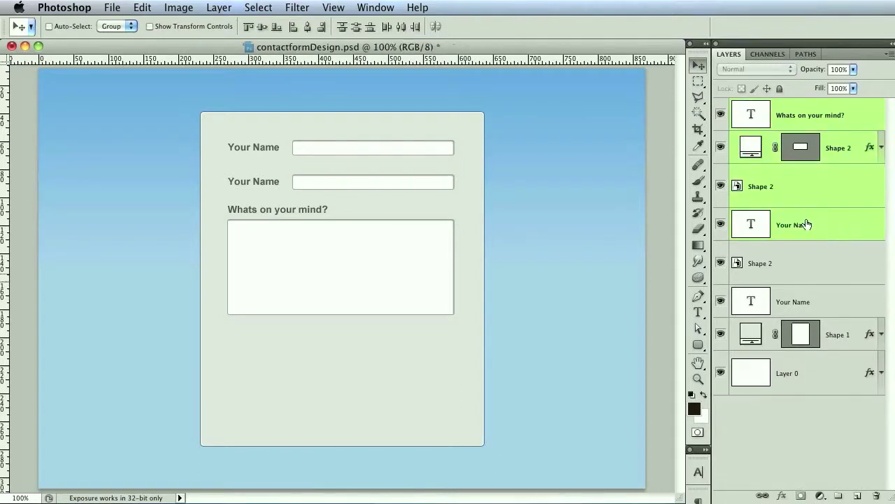
{"action": "key", "text": "Up"}
{"action": "key", "text": "Up"}
{"action": "key", "text": "Up"}
{"action": "key", "text": "Up"}
{"action": "key", "text": "Up"}
{"action": "key", "text": "Up"}
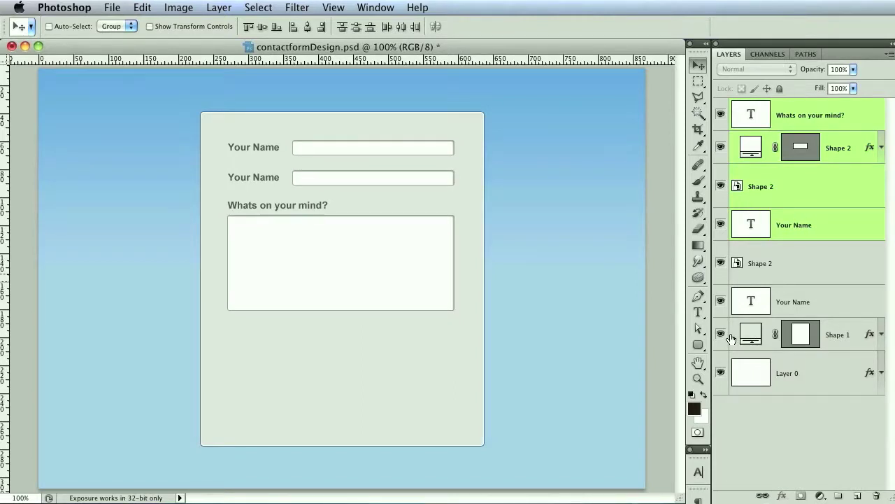
Step: Create an empty Layer 1 and place a copy of the Your Name text below the message box
{"action": "left_click", "coordinate": [861, 127]}
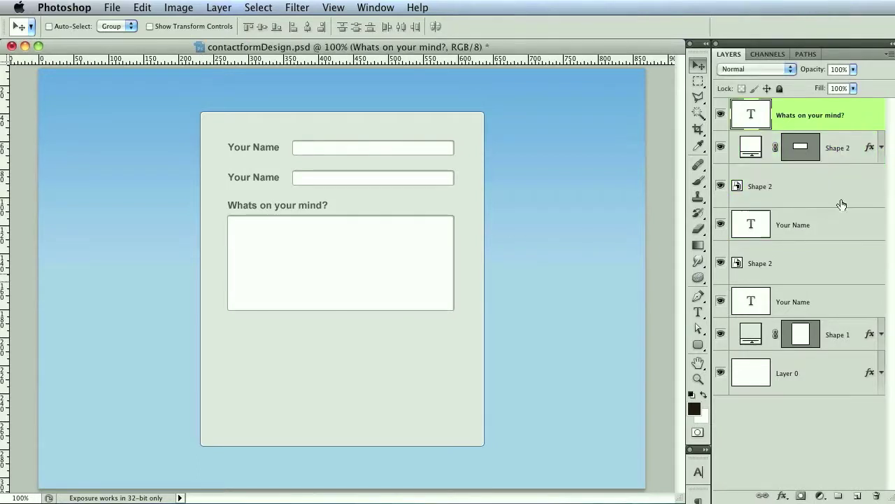
{"action": "left_click", "coordinate": [857, 494]}
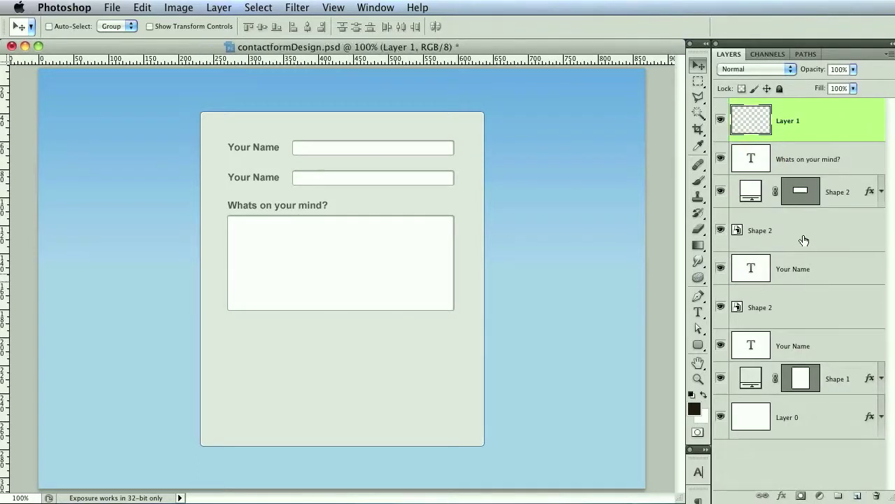
{"action": "left_click", "coordinate": [776, 234]}
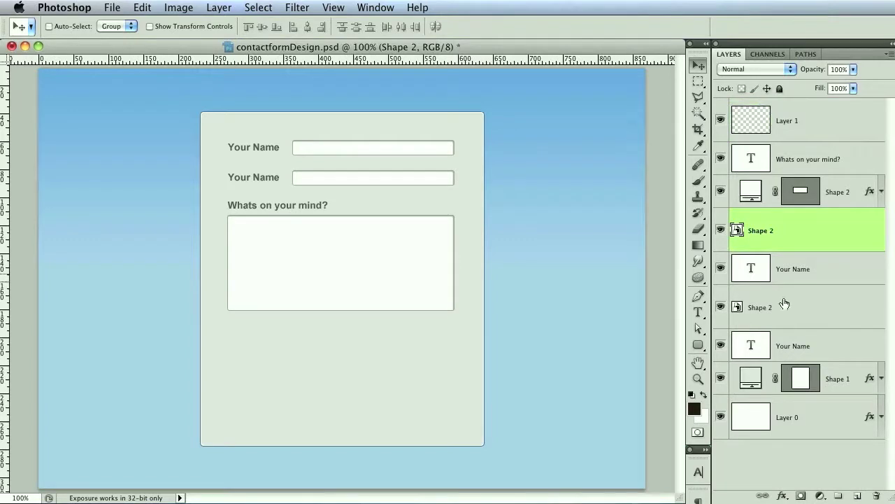
{"action": "left_click_drag", "start_coordinate": [806, 269], "coordinate": [832, 151]}
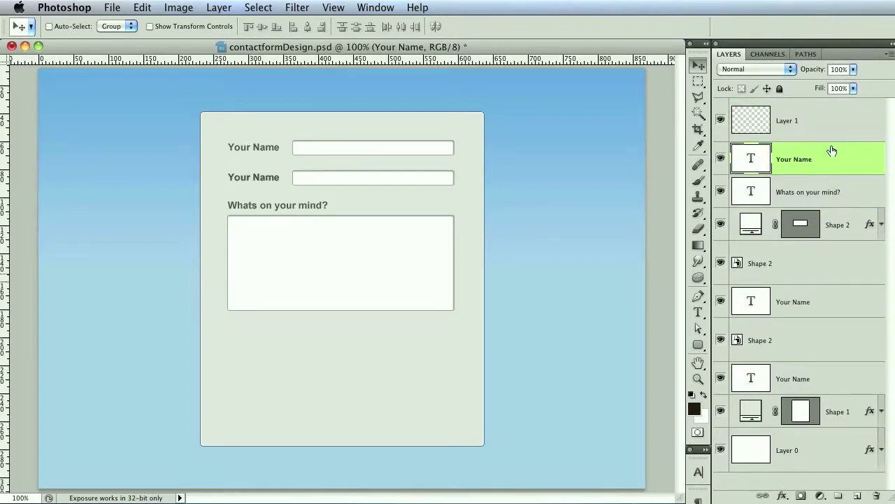
{"action": "left_click_drag", "start_coordinate": [331, 187], "coordinate": [411, 348]}
Step: Retype the copy as centred 'submit' text, zoom to 200%, and move Layer 1 beneath it
{"action": "left_click", "coordinate": [700, 312]}
{"action": "left_click", "coordinate": [334, 337]}
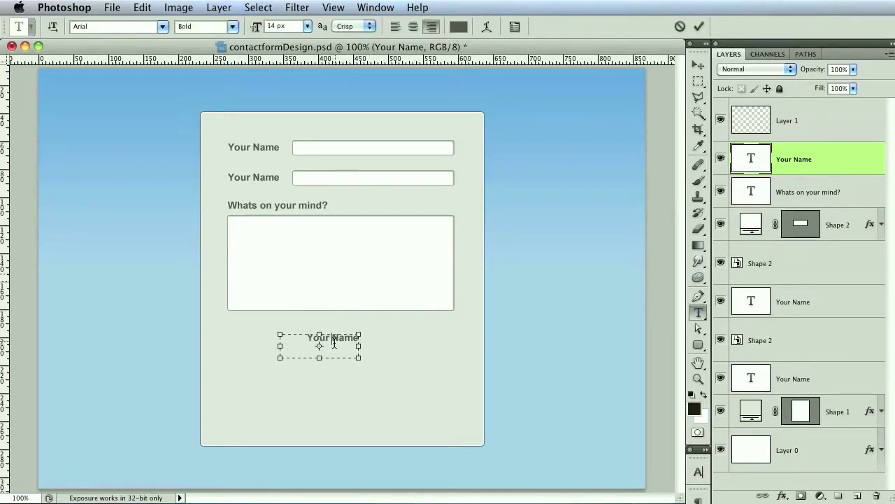
{"action": "key", "text": "super+a"}
{"action": "type", "text": "s"}
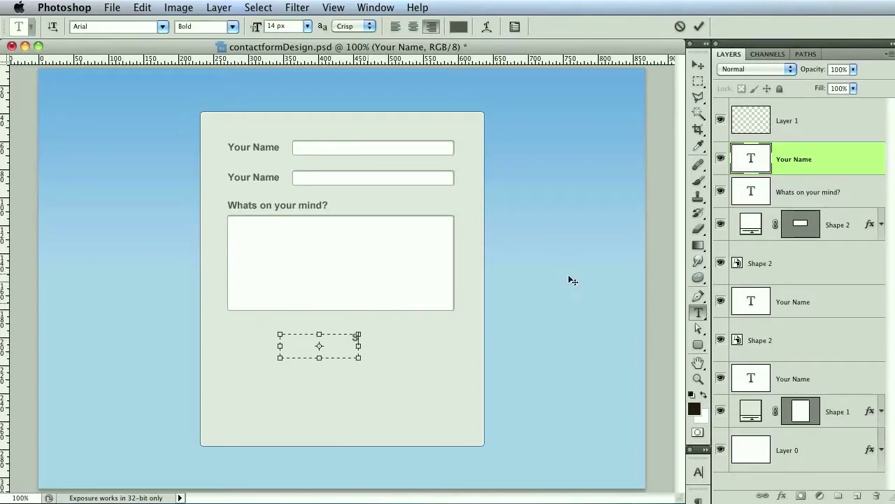
{"action": "type", "text": "ubmit"}
{"action": "key", "text": "super+a"}
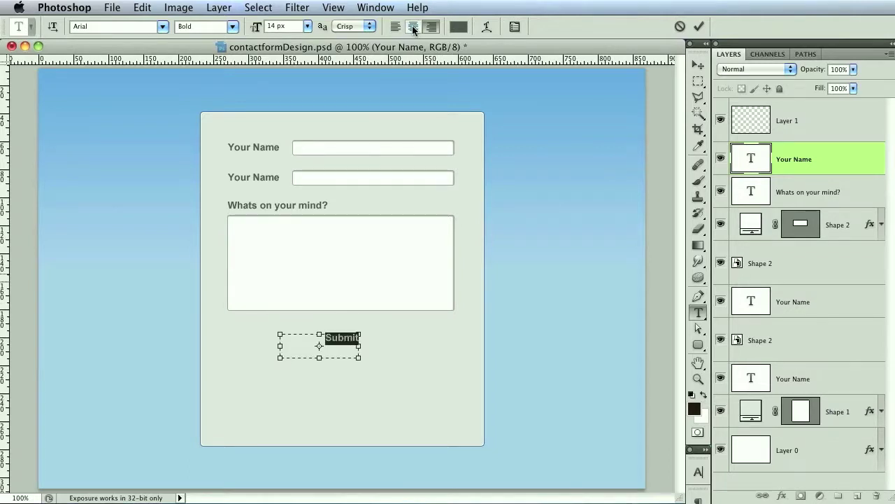
{"action": "left_click", "coordinate": [413, 27]}
{"action": "key", "text": "super+Return"}
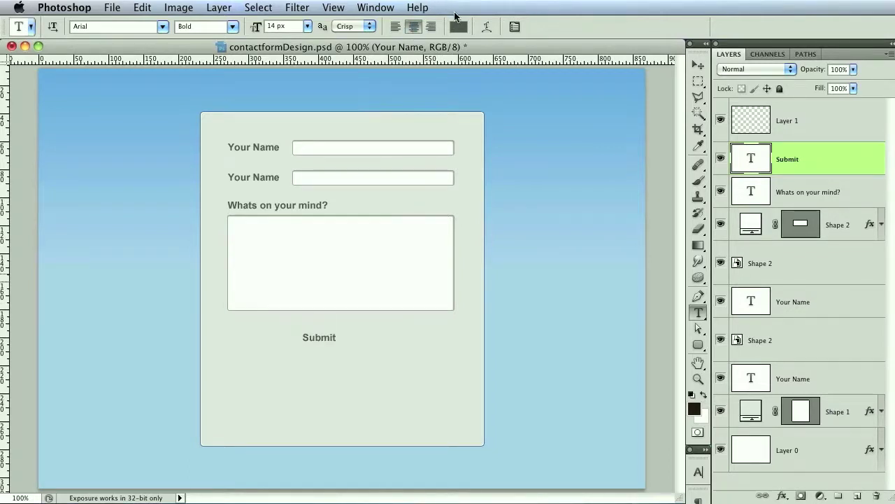
{"action": "key", "text": "super+equal"}
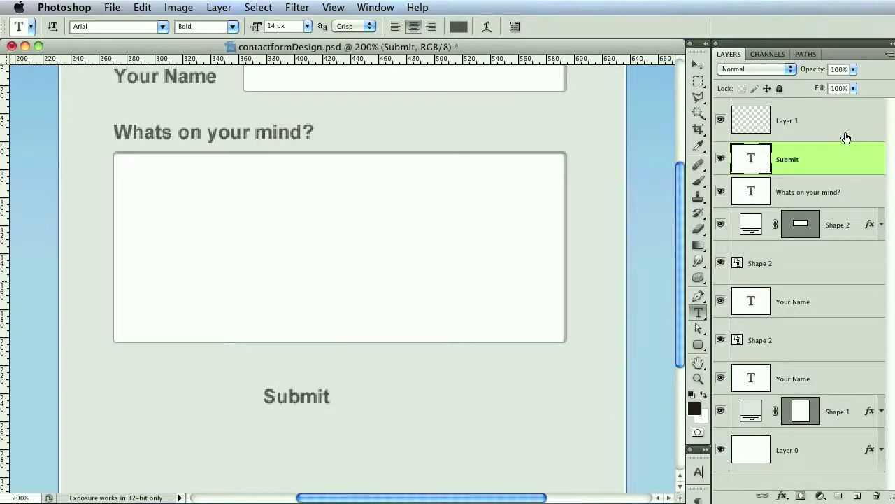
{"action": "left_click", "coordinate": [827, 118]}
{"action": "left_click_drag", "start_coordinate": [825, 152], "coordinate": [820, 180]}
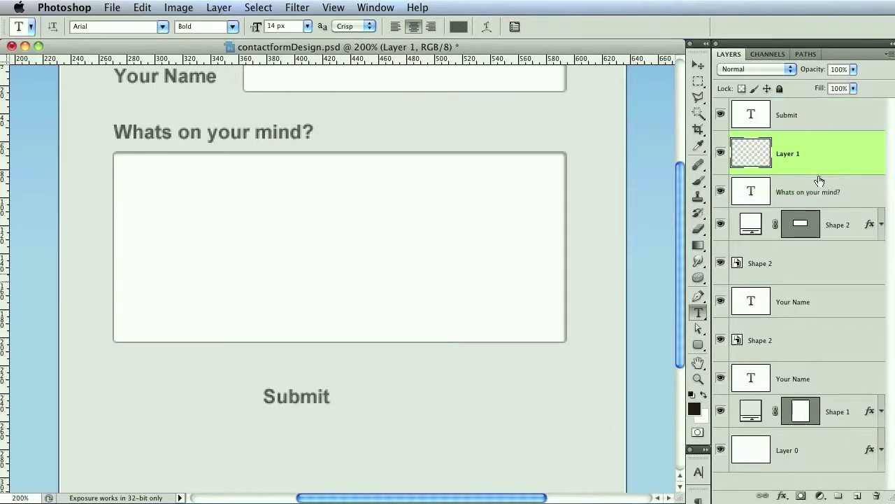
Step: Draw a rounded rectangle around the Submit text and fill it with blue #3579b3
{"action": "left_click", "coordinate": [699, 346]}
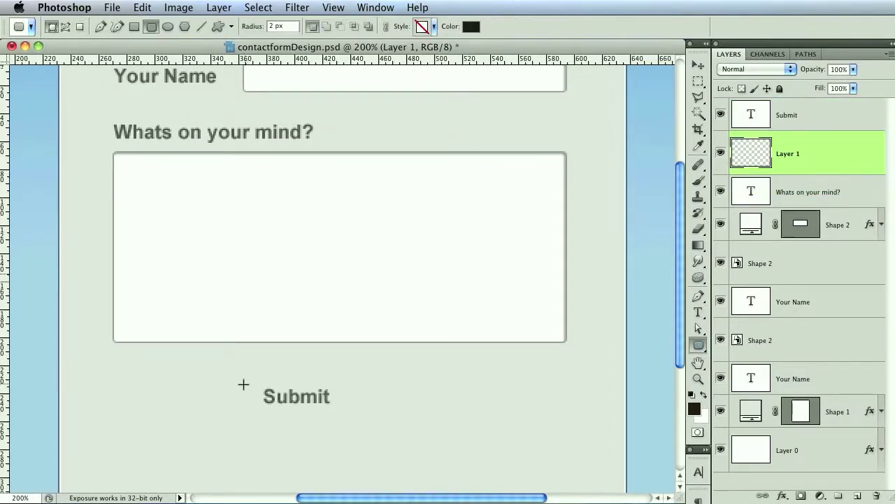
{"action": "mouse_move", "coordinate": [241, 380]}
{"action": "left_mouse_down"}
{"action": "mouse_move", "coordinate": [335, 417]}
{"action": "mouse_move", "coordinate": [367, 414]}
{"action": "left_mouse_up"}
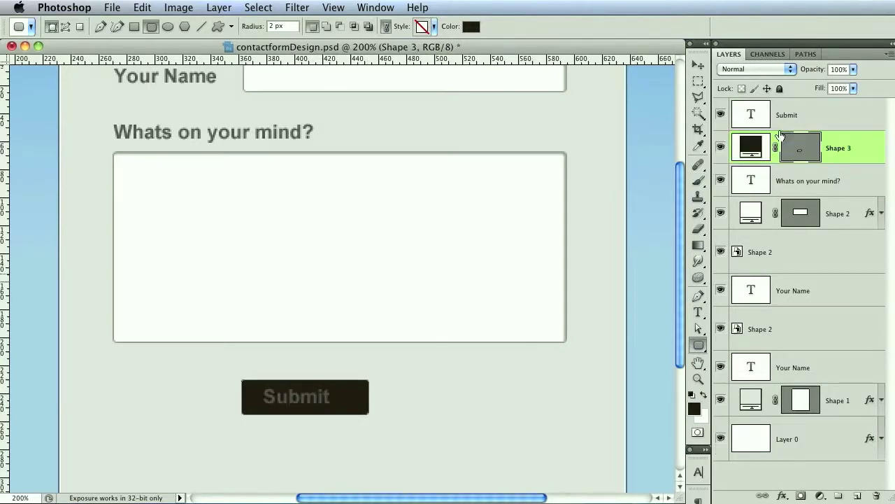
{"action": "double_click", "coordinate": [754, 147]}
{"action": "left_click_drag", "start_coordinate": [706, 123], "coordinate": [627, 132]}
{"action": "mouse_move", "coordinate": [614, 226]}
{"action": "left_mouse_down"}
{"action": "mouse_move", "coordinate": [616, 210]}
{"action": "mouse_move", "coordinate": [616, 232]}
{"action": "left_mouse_up"}
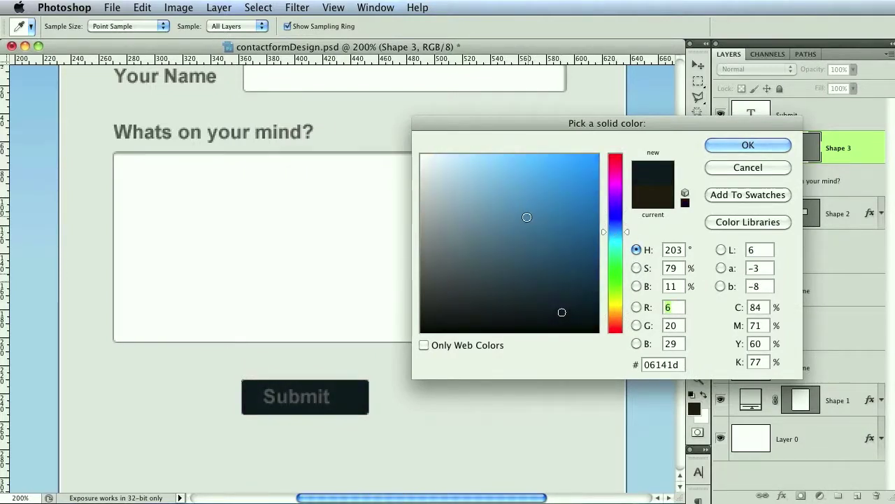
{"action": "left_click", "coordinate": [527, 216]}
{"action": "left_click", "coordinate": [510, 235]}
{"action": "left_click", "coordinate": [513, 216]}
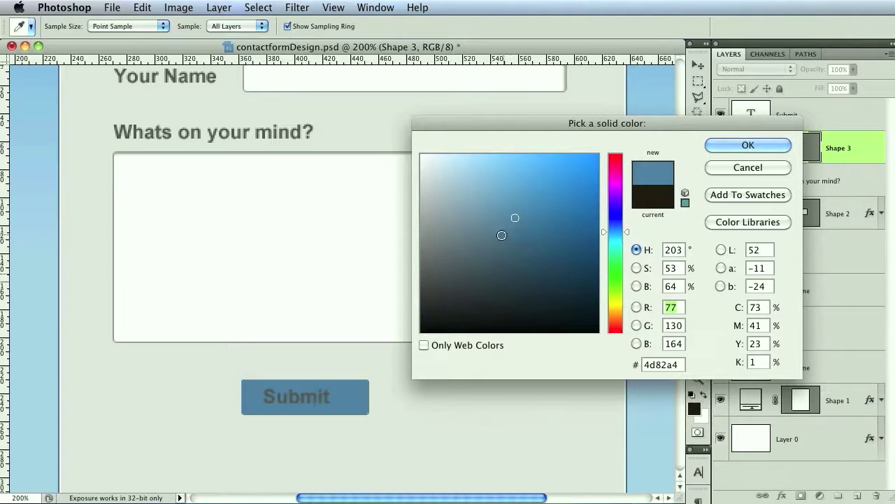
{"action": "left_click", "coordinate": [501, 232]}
{"action": "left_click", "coordinate": [492, 208]}
{"action": "left_click", "coordinate": [526, 193]}
{"action": "left_click_drag", "start_coordinate": [617, 231], "coordinate": [613, 224]}
{"action": "left_click", "coordinate": [530, 179]}
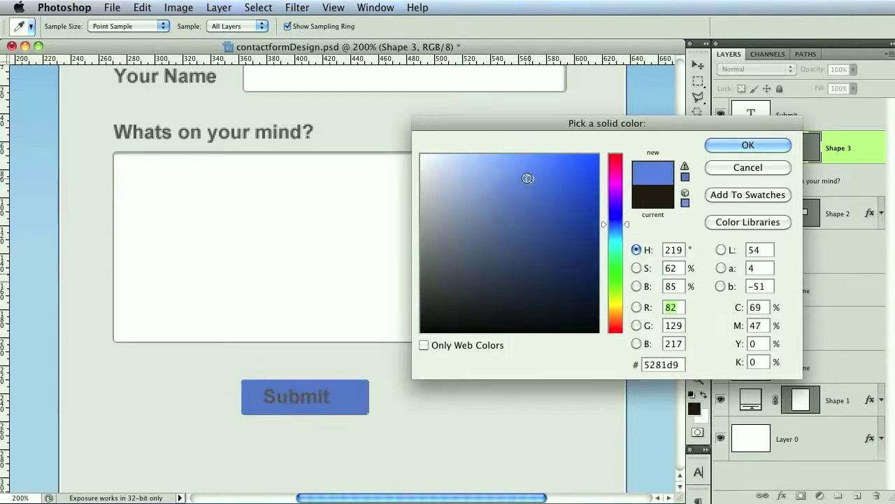
{"action": "left_click", "coordinate": [530, 178]}
{"action": "left_click", "coordinate": [493, 196]}
{"action": "left_click_drag", "start_coordinate": [614, 224], "coordinate": [612, 234]}
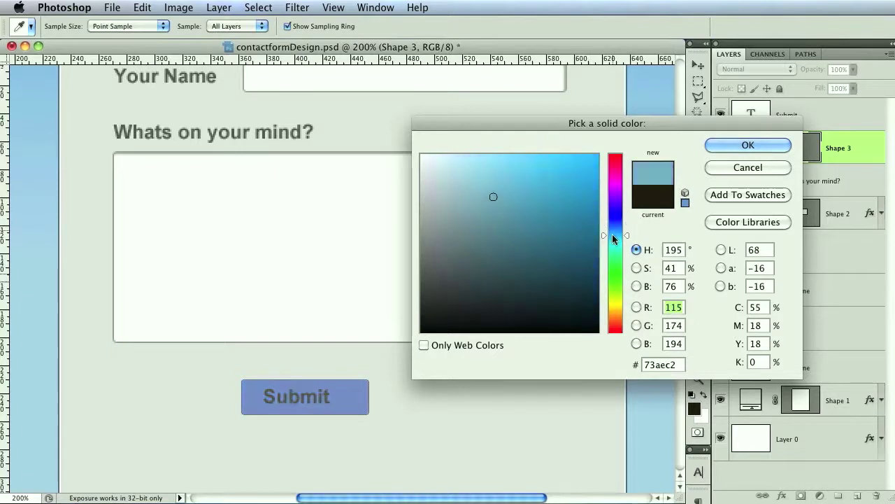
{"action": "left_click", "coordinate": [539, 222]}
{"action": "left_click", "coordinate": [619, 230]}
{"action": "left_click", "coordinate": [545, 208]}
{"action": "left_click", "coordinate": [546, 207]}
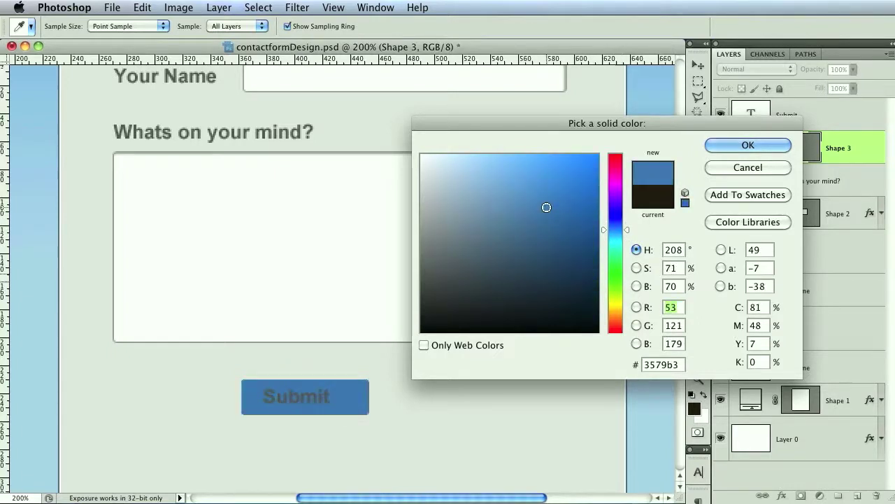
{"action": "left_click", "coordinate": [748, 145]}
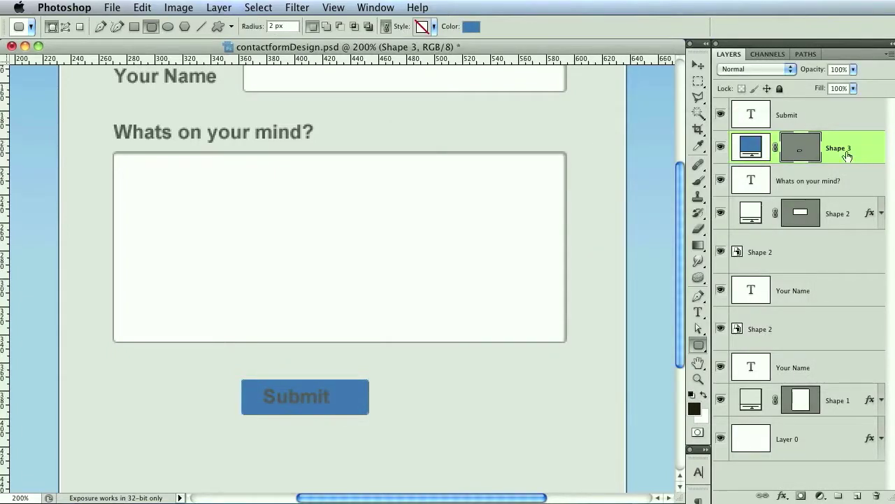
Step: Set the Submit text colour to white
{"action": "left_click", "coordinate": [808, 124]}
{"action": "left_click", "coordinate": [698, 312]}
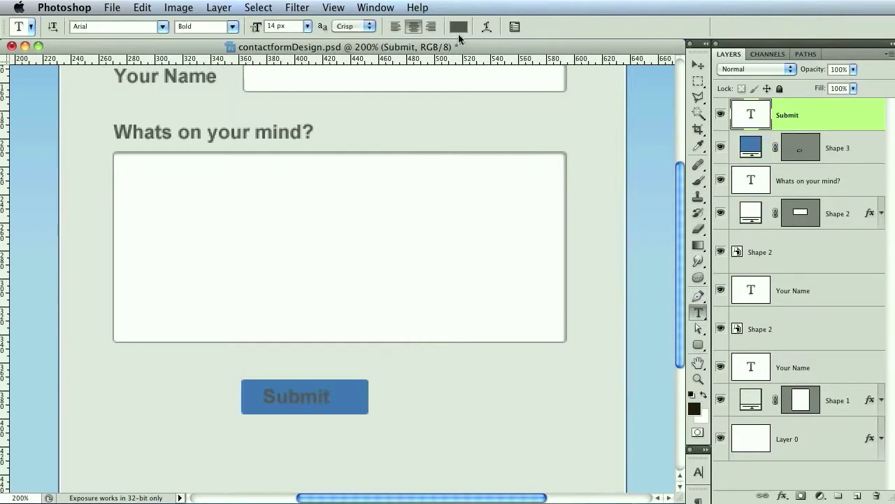
{"action": "left_click", "coordinate": [459, 26]}
{"action": "left_click_drag", "start_coordinate": [548, 264], "coordinate": [422, 154]}
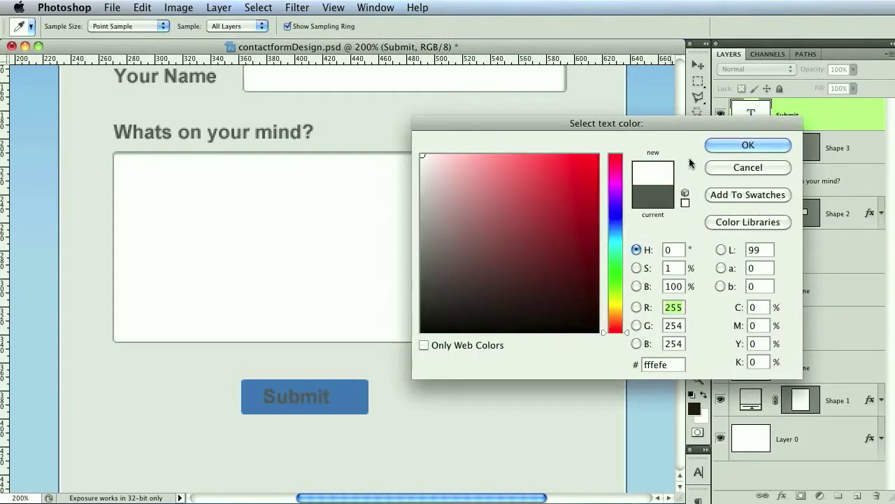
Step: Confirm the white Submit text and toggle the Shape 3 button's visibility to compare
{"action": "left_click", "coordinate": [769, 147]}
{"action": "left_click", "coordinate": [801, 147]}
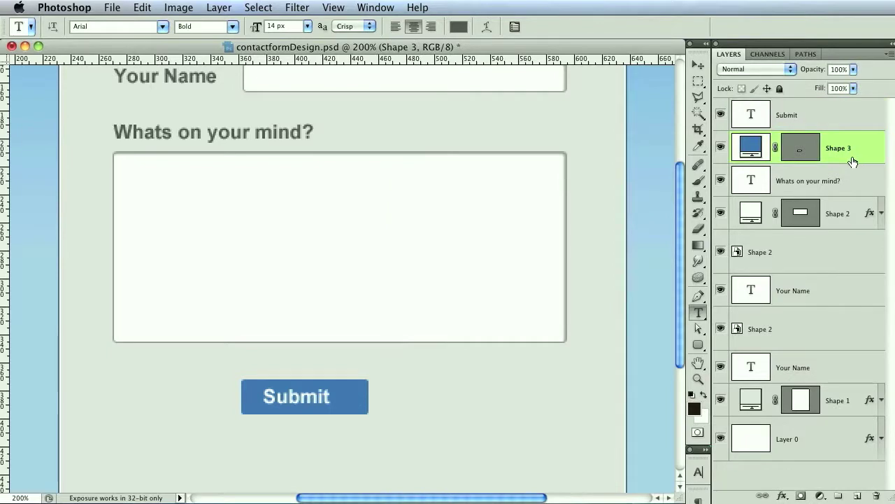
{"action": "left_click", "coordinate": [721, 147]}
{"action": "left_click", "coordinate": [720, 147]}
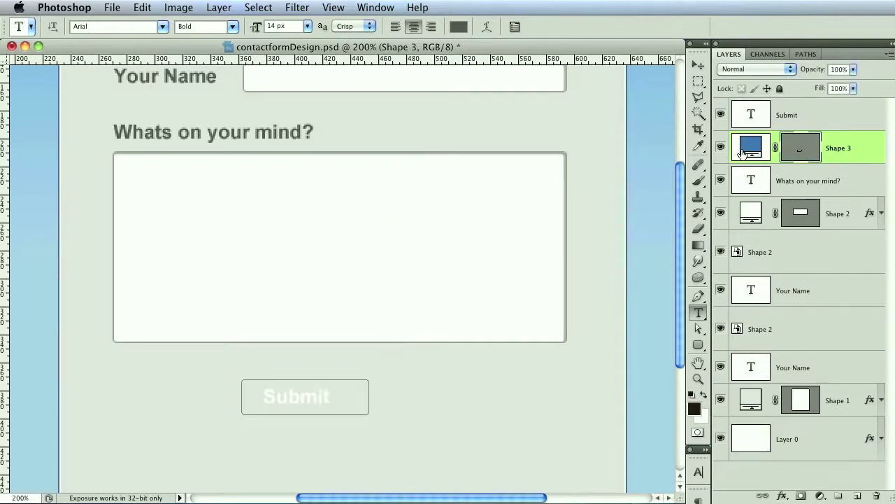
{"action": "key", "text": "h"}
Step: Add a 1 px stroke to the button using its own blue (3579b3) sampled with the eyedropper
{"action": "double_click", "coordinate": [846, 158]}
{"action": "left_click_drag", "start_coordinate": [644, 242], "coordinate": [633, 119]}
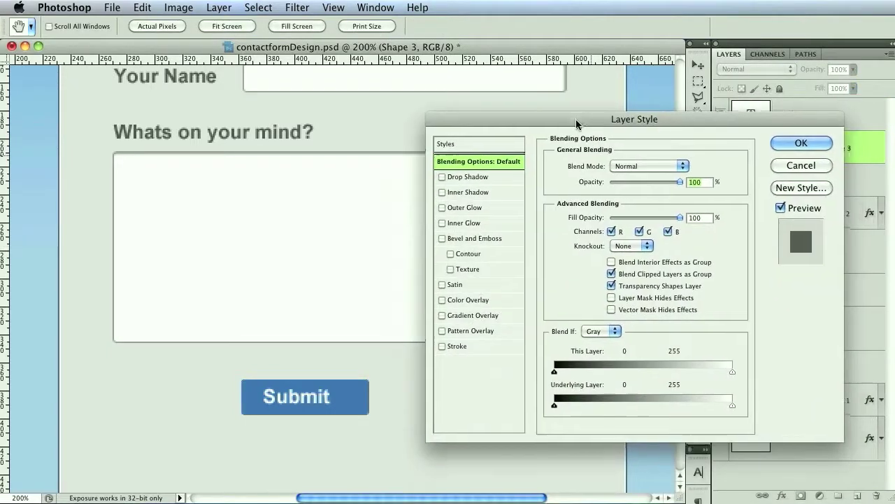
{"action": "left_click", "coordinate": [445, 347]}
{"action": "left_click", "coordinate": [458, 347]}
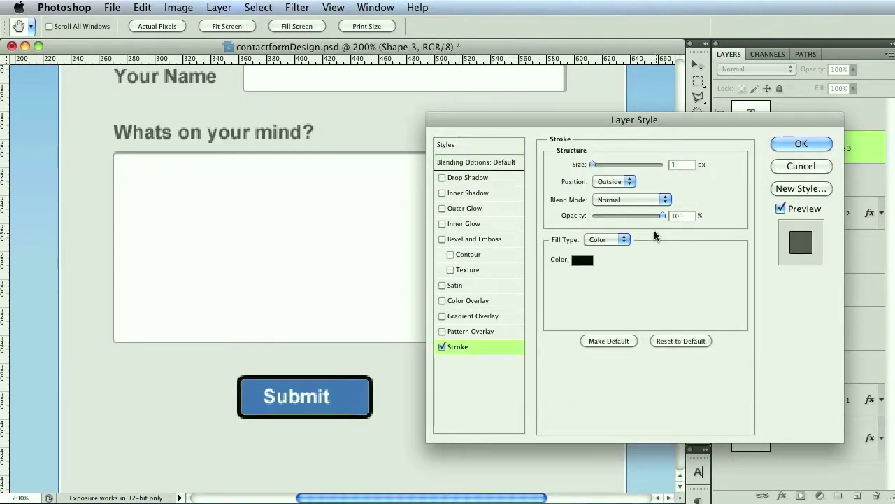
{"action": "left_click", "coordinate": [581, 261]}
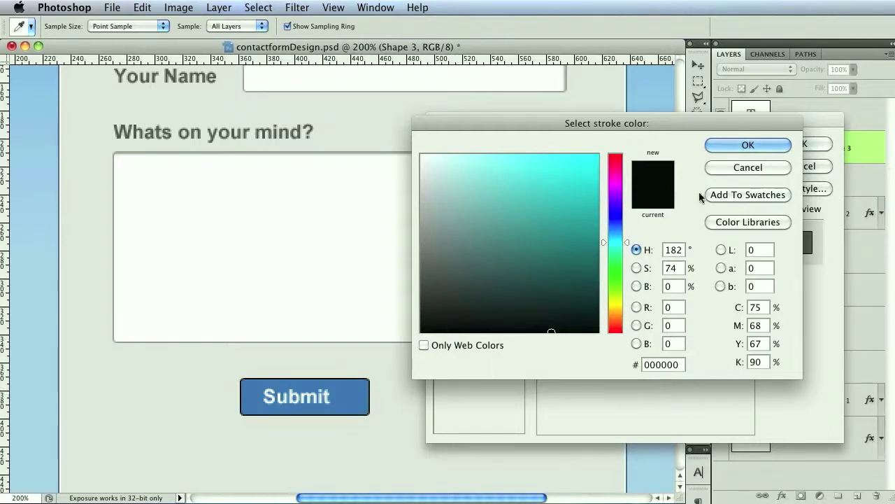
{"action": "left_click", "coordinate": [742, 169]}
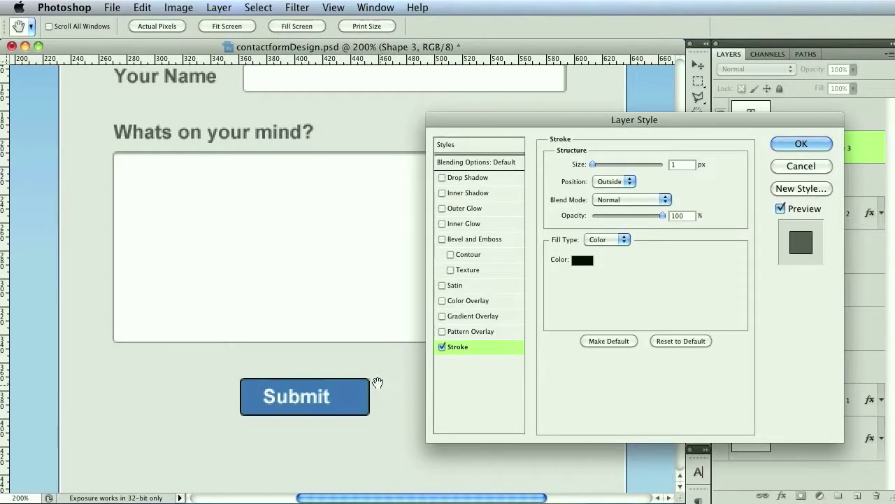
{"action": "left_click", "coordinate": [579, 262]}
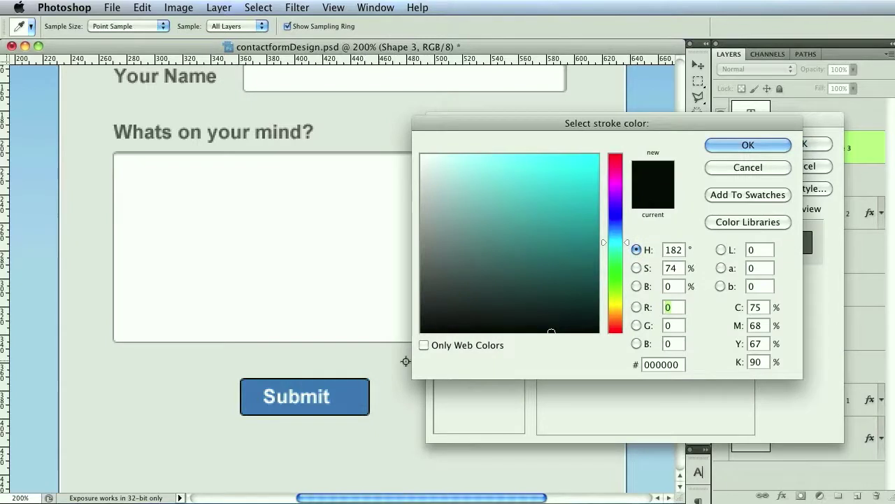
{"action": "left_click", "coordinate": [746, 169]}
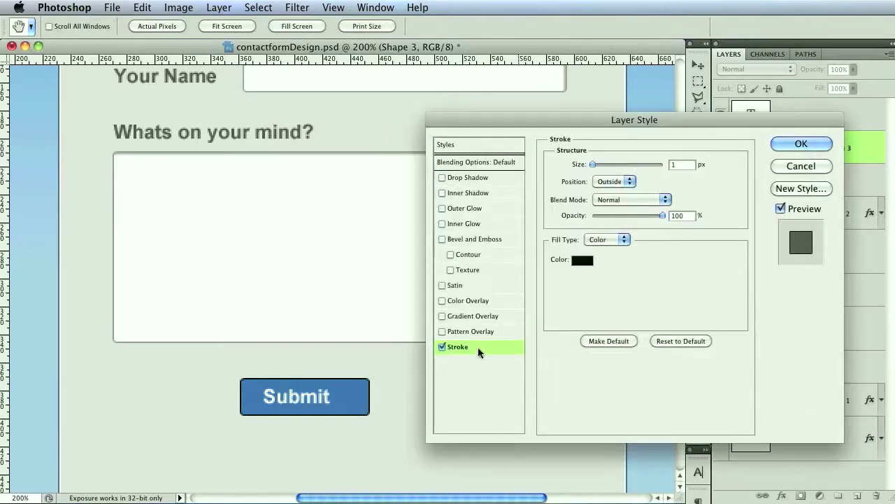
{"action": "left_click", "coordinate": [580, 261]}
{"action": "left_click", "coordinate": [357, 383]}
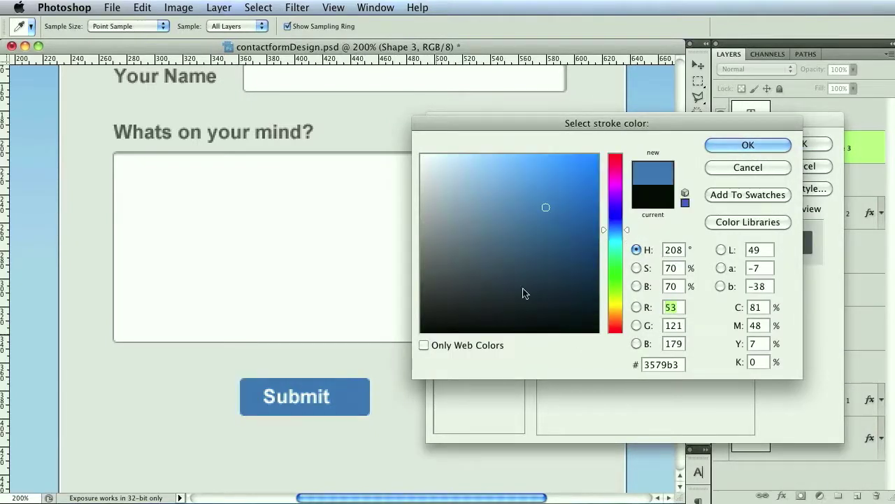
{"action": "left_click", "coordinate": [710, 145]}
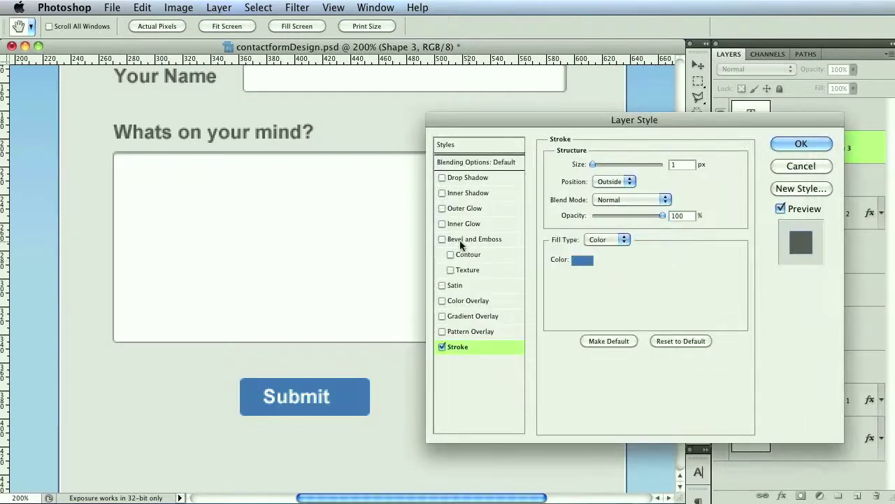
Step: Add a drop shadow with Distance 3, Spread 100% and Size 1 px
{"action": "left_click", "coordinate": [442, 177]}
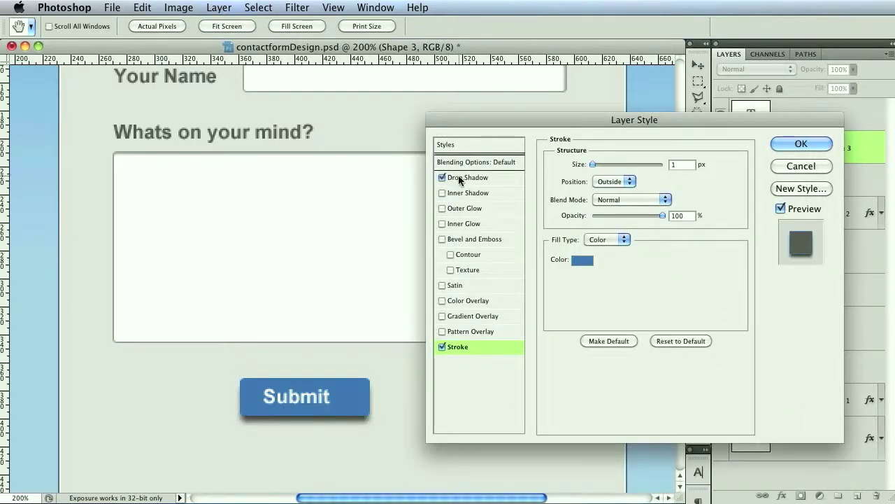
{"action": "left_click", "coordinate": [463, 177]}
{"action": "left_click", "coordinate": [681, 224]}
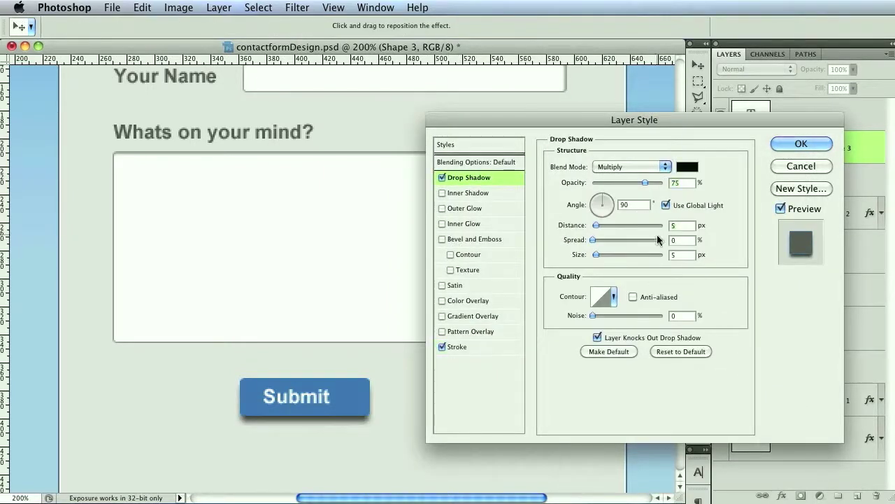
{"action": "type", "text": "3"}
{"action": "left_click", "coordinate": [663, 239]}
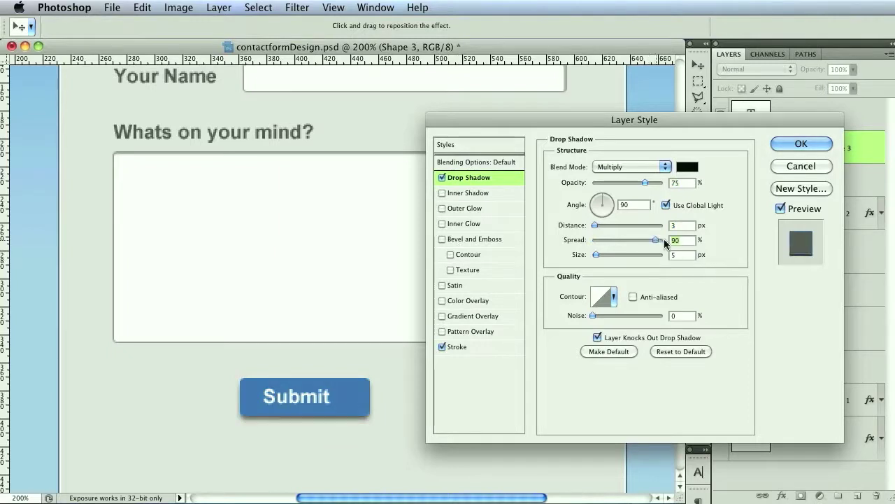
{"action": "key", "text": "Tab"}
{"action": "type", "text": "0"}
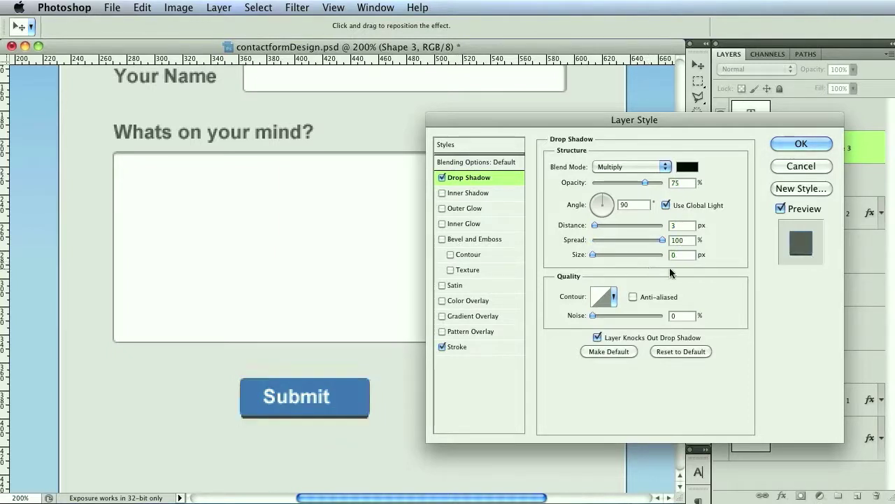
{"action": "key", "text": "Up"}
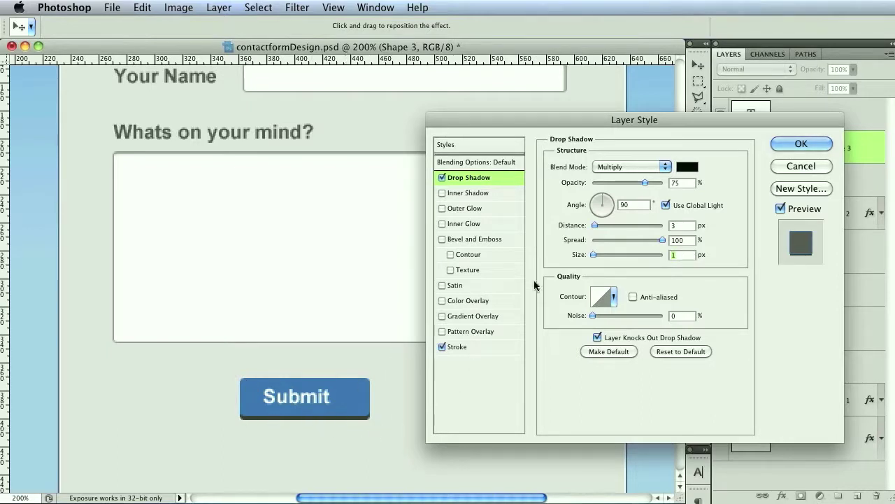
{"action": "left_click", "coordinate": [442, 240]}
Step: Set the bevel Size to 0, Shadow Opacity to 0 and Highlight Opacity to 58%
{"action": "left_click", "coordinate": [487, 240]}
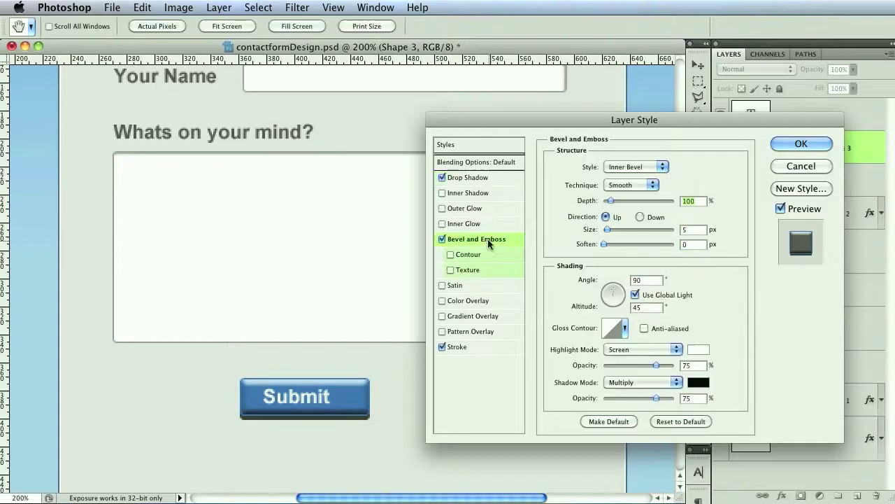
{"action": "left_click_drag", "start_coordinate": [634, 399], "coordinate": [578, 389]}
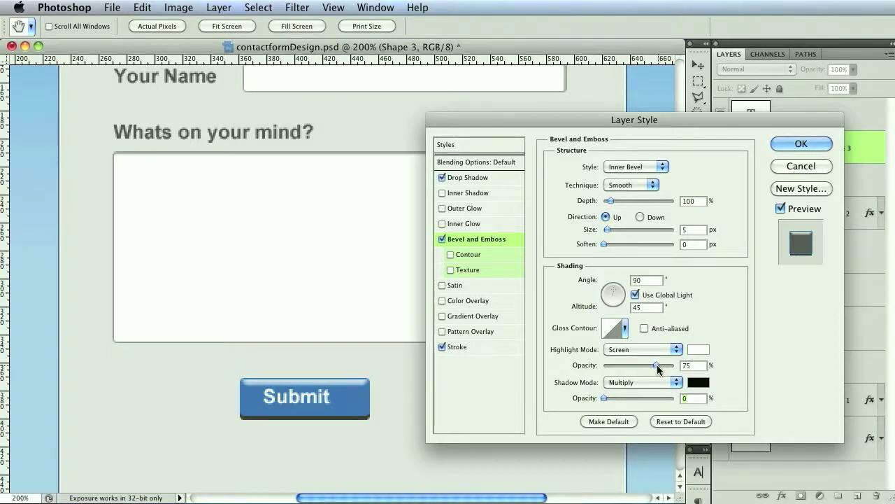
{"action": "double_click", "coordinate": [699, 231]}
{"action": "type", "text": "0"}
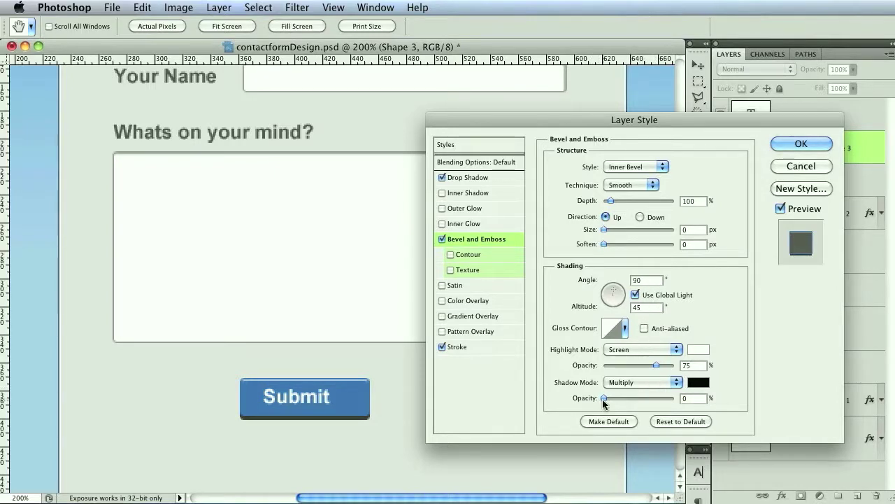
{"action": "left_click_drag", "start_coordinate": [633, 397], "coordinate": [595, 402]}
{"action": "mouse_move", "coordinate": [657, 360]}
{"action": "left_mouse_down"}
{"action": "mouse_move", "coordinate": [638, 364]}
{"action": "mouse_move", "coordinate": [647, 363]}
{"action": "left_mouse_up"}
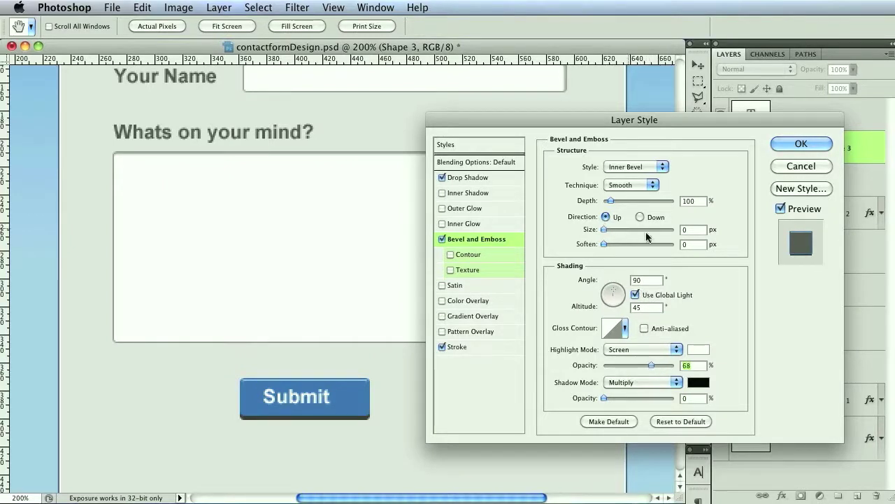
{"action": "left_click", "coordinate": [696, 230]}
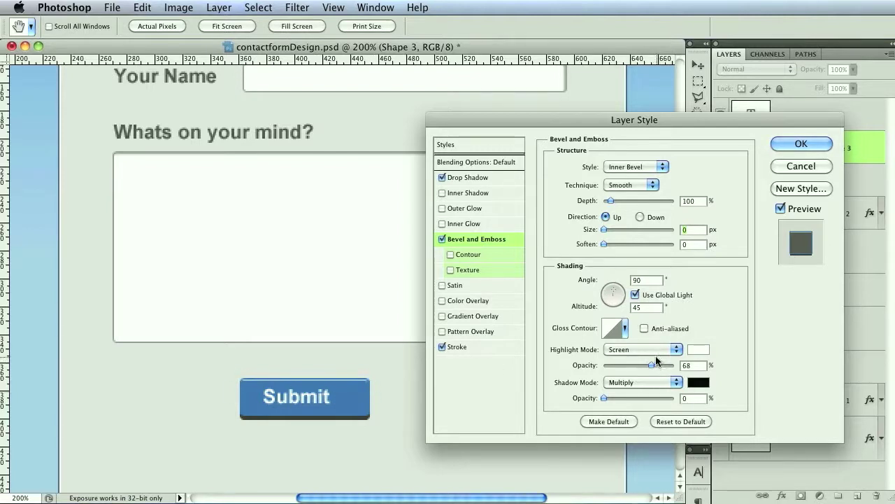
{"action": "left_click_drag", "start_coordinate": [652, 364], "coordinate": [645, 368]}
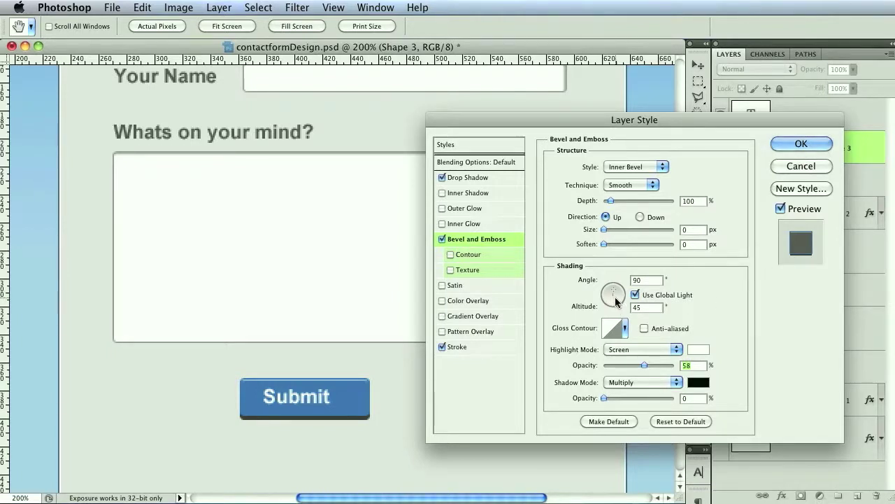
Step: Turn off Use Global Light, set the bevel angle to 90°, and apply the layer styles
{"action": "type", "text": "-"}
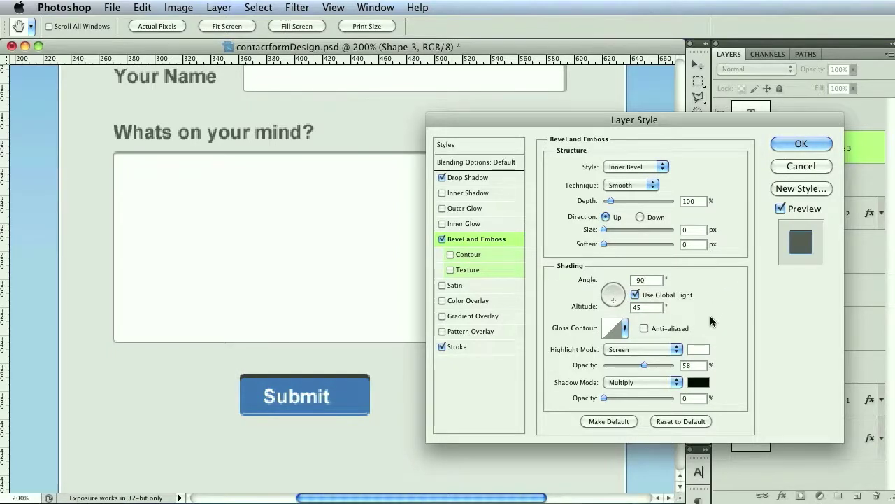
{"action": "key", "text": "BackSpace"}
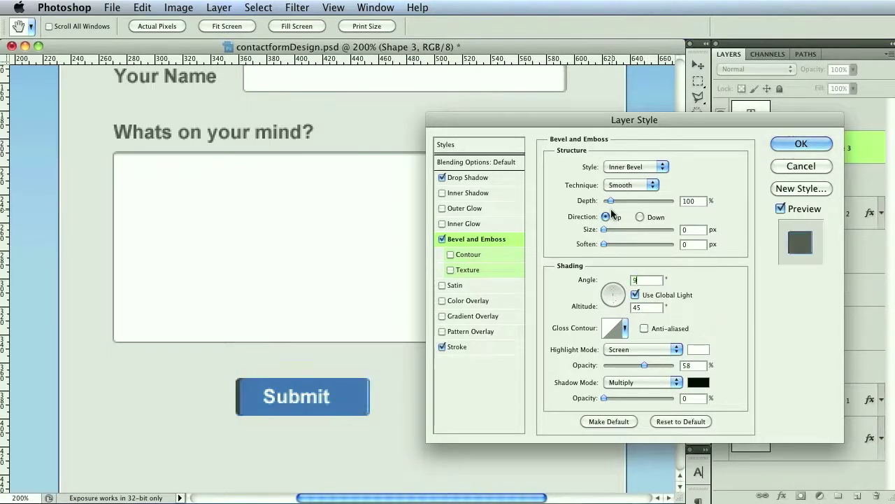
{"action": "left_click", "coordinate": [635, 295]}
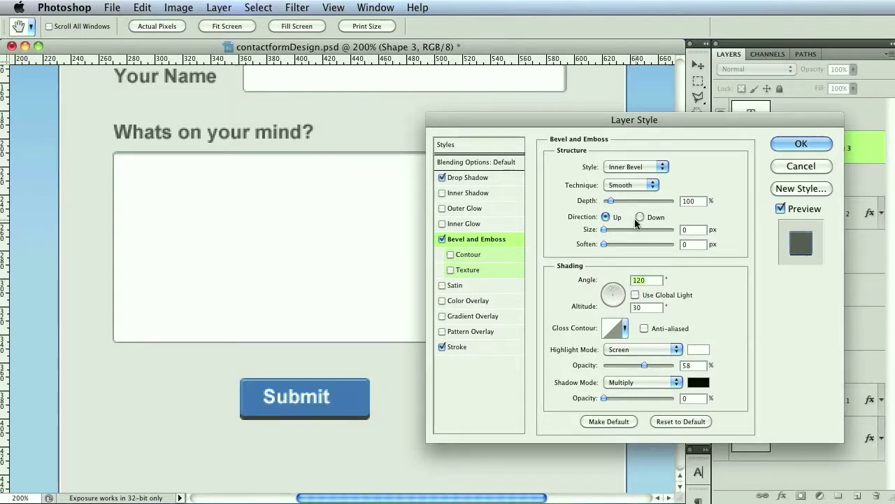
{"action": "type", "text": "-90"}
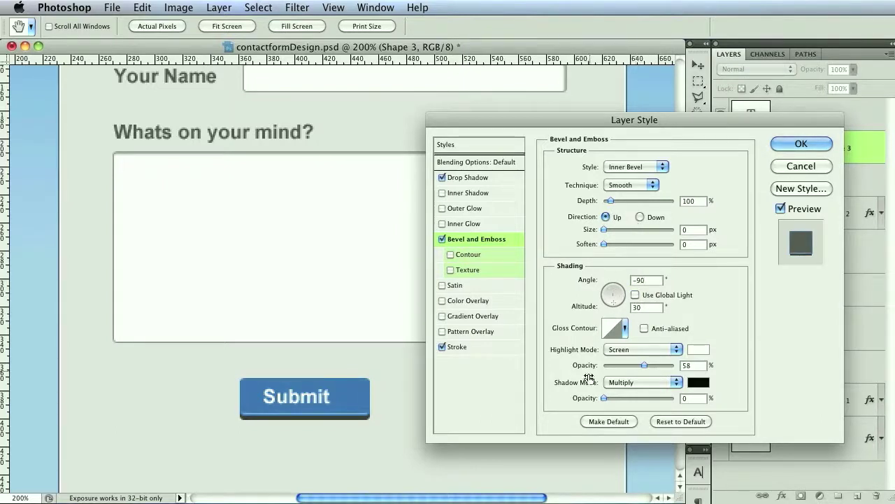
{"action": "key", "text": "BackSpace"}
{"action": "key", "text": "BackSpace"}
{"action": "key", "text": "BackSpace"}
{"action": "type", "text": "90"}
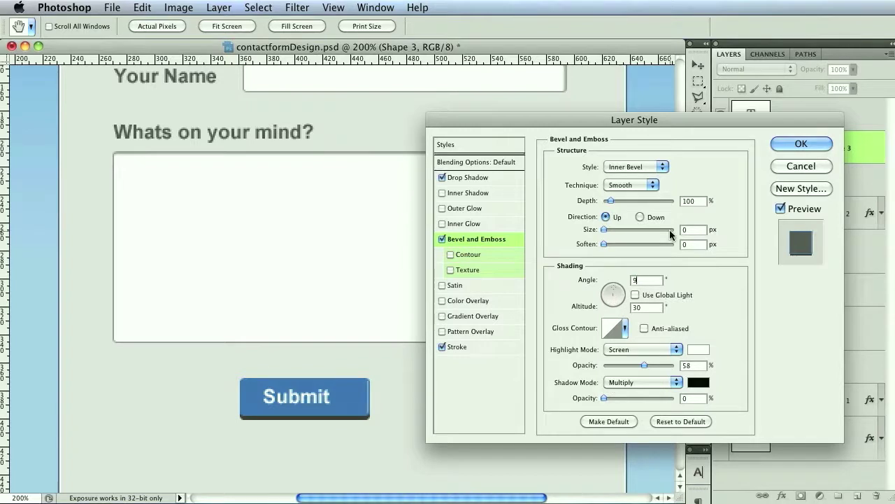
{"action": "left_click", "coordinate": [801, 144]}
Step: Give the Submit text a drop shadow with Distance 1 px and Size 0
{"action": "double_click", "coordinate": [829, 115]}
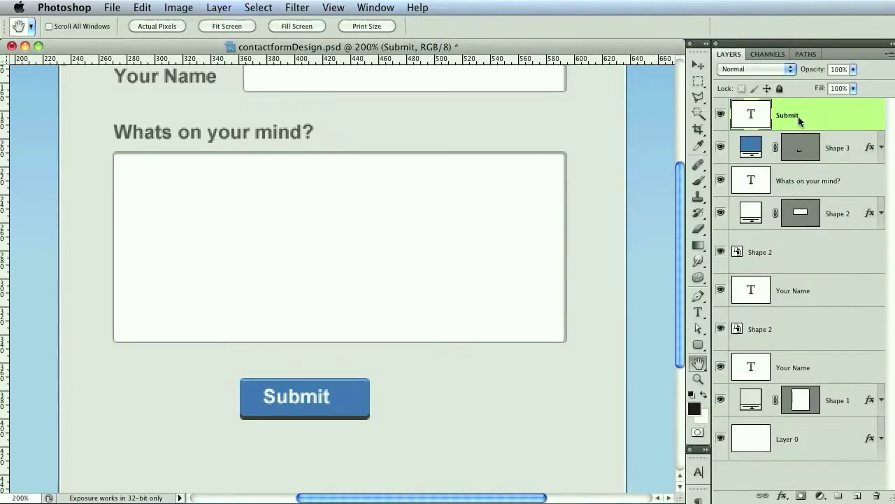
{"action": "left_click", "coordinate": [442, 177]}
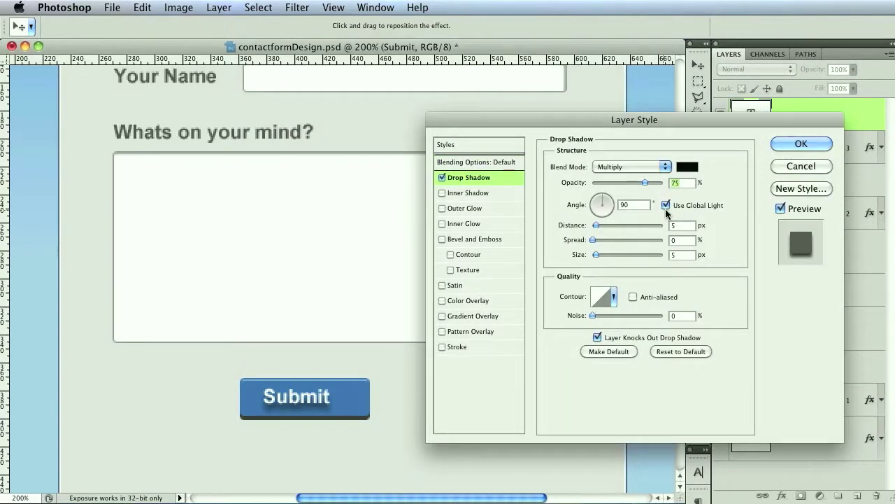
{"action": "double_click", "coordinate": [682, 227]}
{"action": "type", "text": "1"}
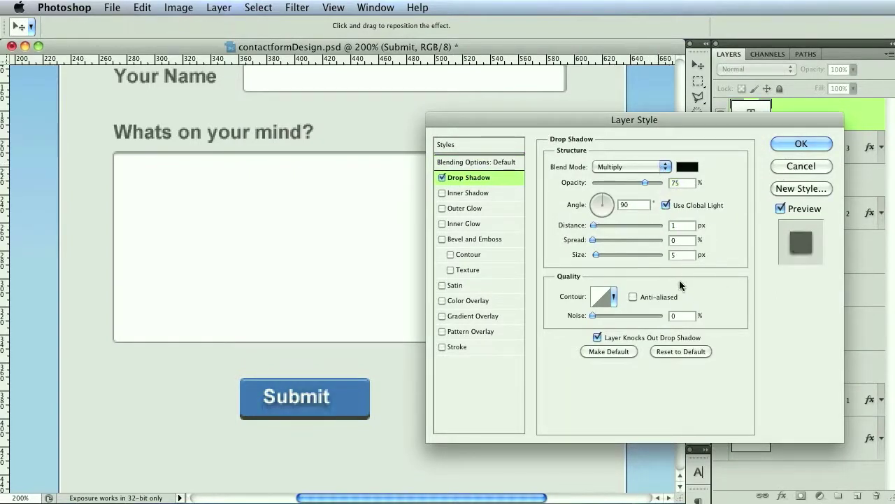
{"action": "double_click", "coordinate": [678, 254]}
{"action": "type", "text": "0"}
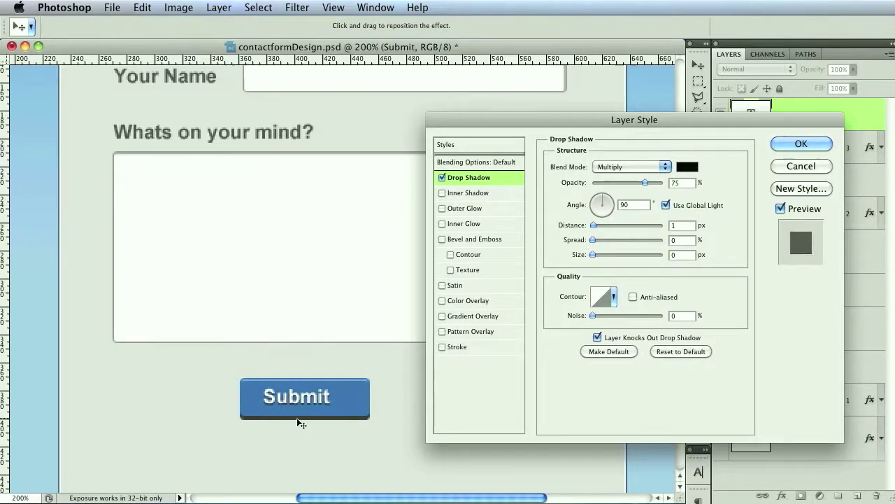
{"action": "left_click", "coordinate": [801, 144]}
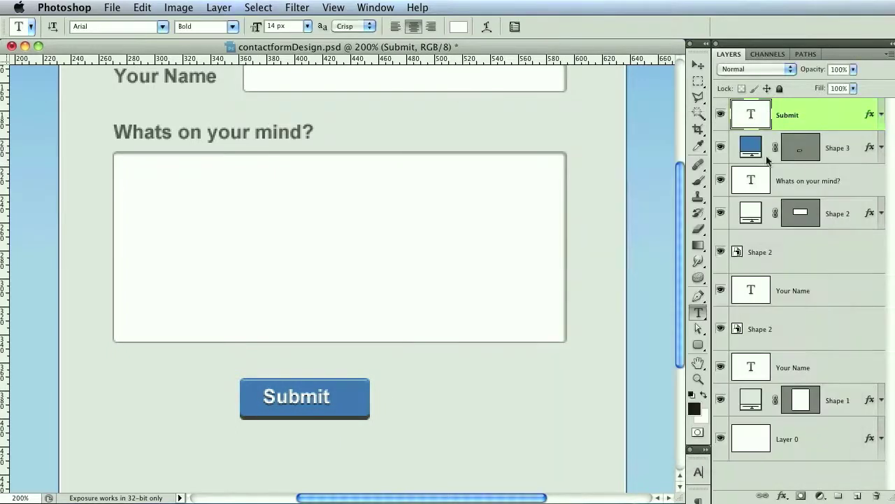
Step: Narrow the Submit text box from both sides and nudge the label down one step
{"action": "left_click", "coordinate": [313, 396]}
{"action": "left_click_drag", "start_coordinate": [214, 442], "coordinate": [238, 438]}
{"action": "left_click_drag", "start_coordinate": [376, 436], "coordinate": [369, 434]}
{"action": "left_click", "coordinate": [699, 26]}
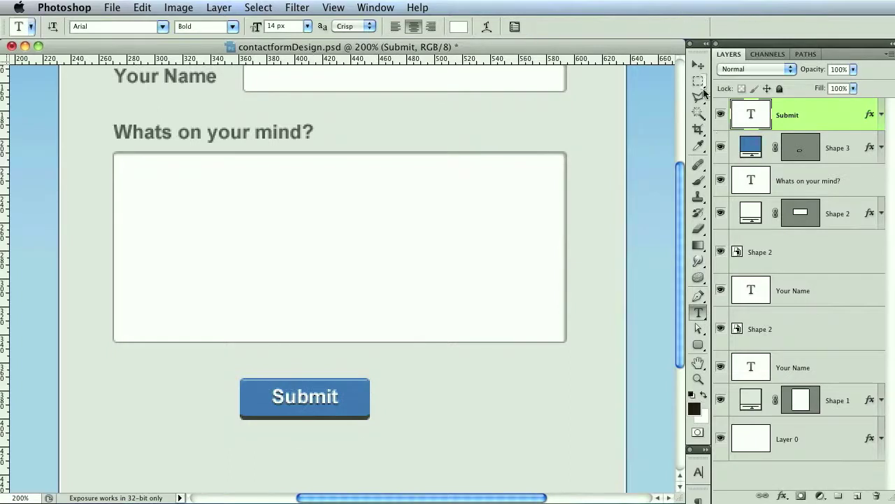
{"action": "left_click", "coordinate": [697, 67]}
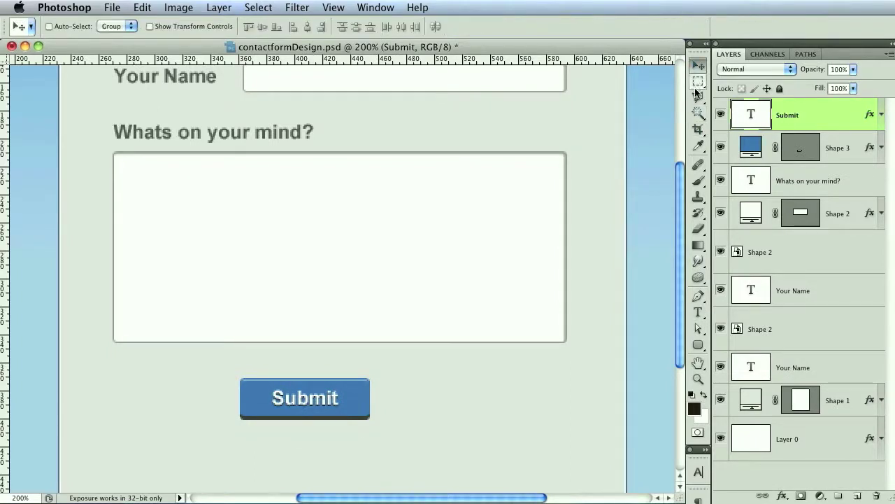
{"action": "key", "text": "Down"}
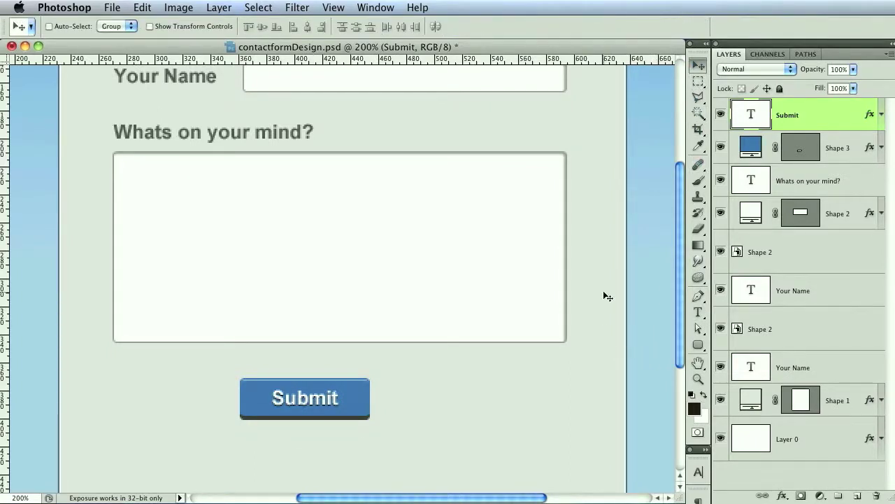
{"action": "key", "text": "super+minus"}
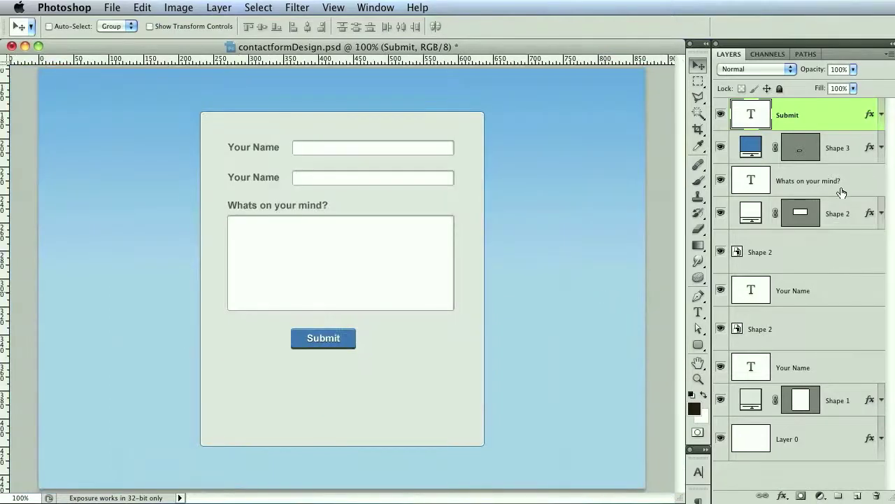
Step: Rename Shape 3 to btn and group it with the Submit text as 'btn - submit'
{"action": "double_click", "coordinate": [840, 149]}
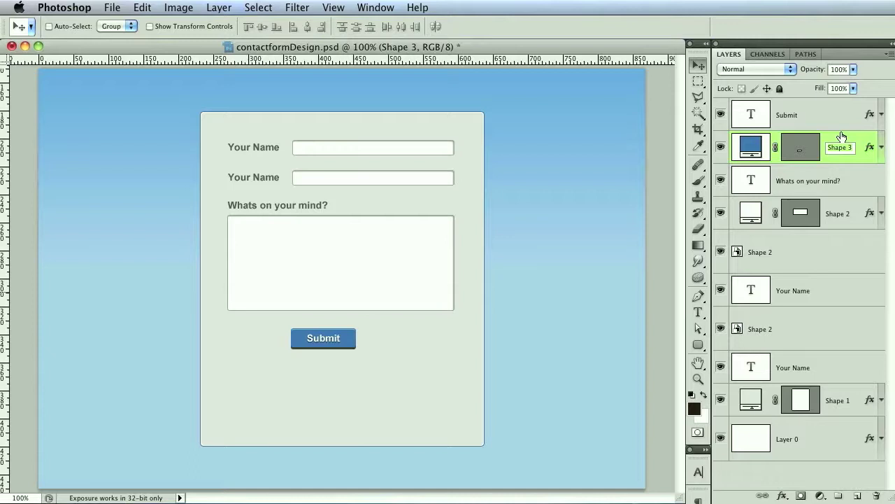
{"action": "type", "text": "B"}
{"action": "key", "text": "Return"}
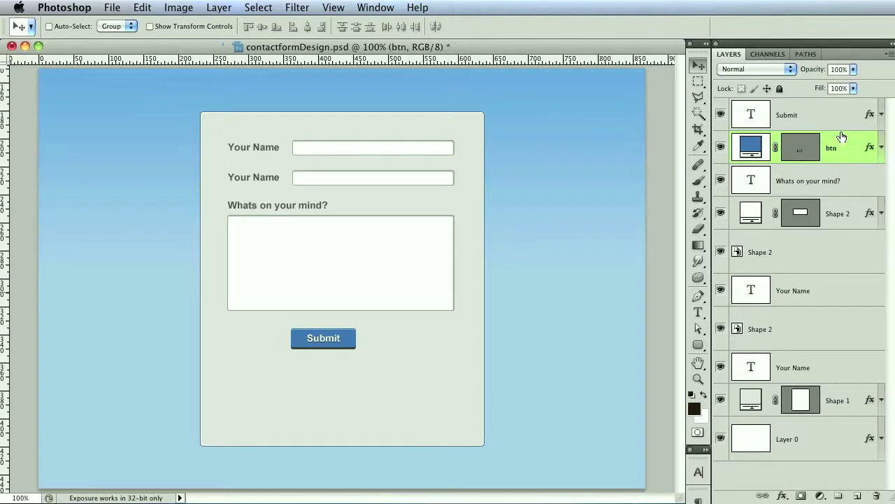
{"action": "left_click", "coordinate": [825, 122], "text": "shift"}
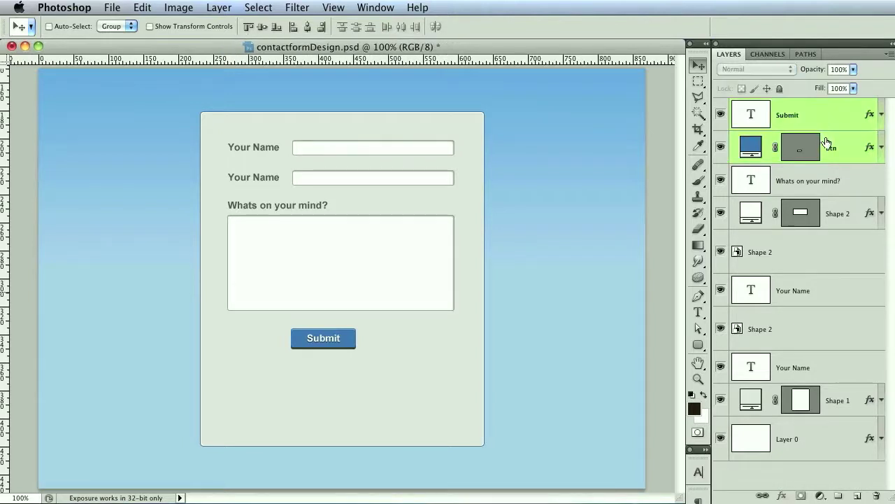
{"action": "key", "text": "super+g"}
{"action": "type", "text": "s"}
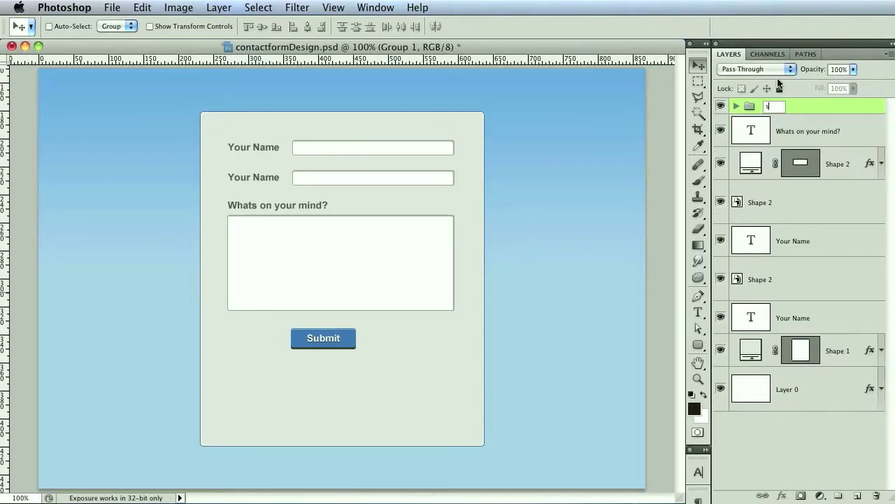
{"action": "key", "text": "BackSpace"}
{"action": "type", "text": "btn - submit"}
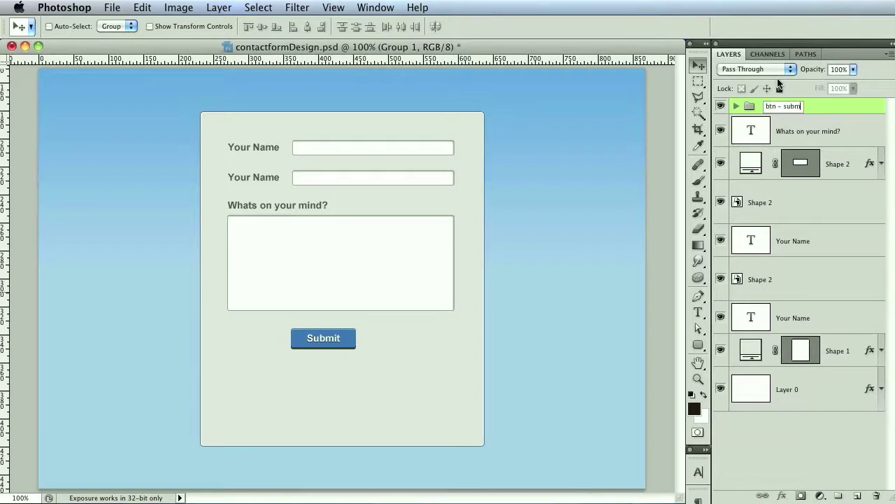
{"action": "key", "text": "Return"}
Step: Rename the message box shape to input and group it with its label as 'msg input'
{"action": "double_click", "coordinate": [839, 164]}
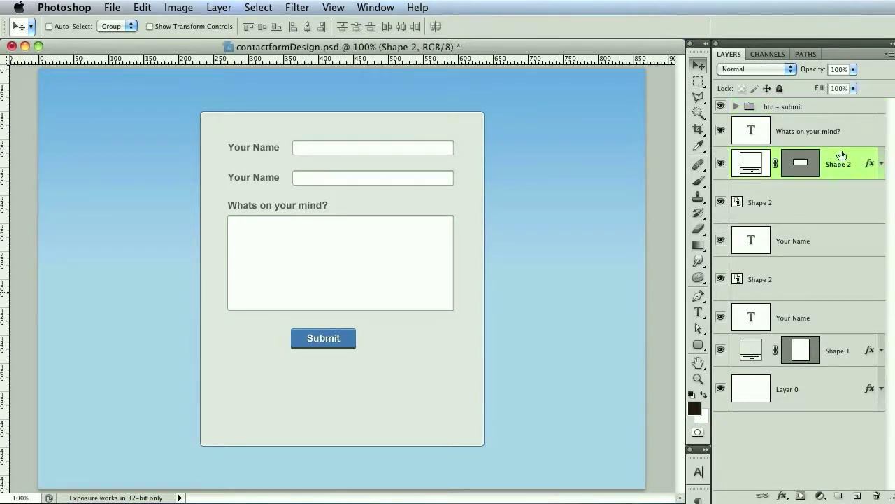
{"action": "key", "text": "BackSpace"}
{"action": "type", "text": "input"}
{"action": "key", "text": "Return"}
{"action": "left_click", "coordinate": [852, 143], "text": "shift"}
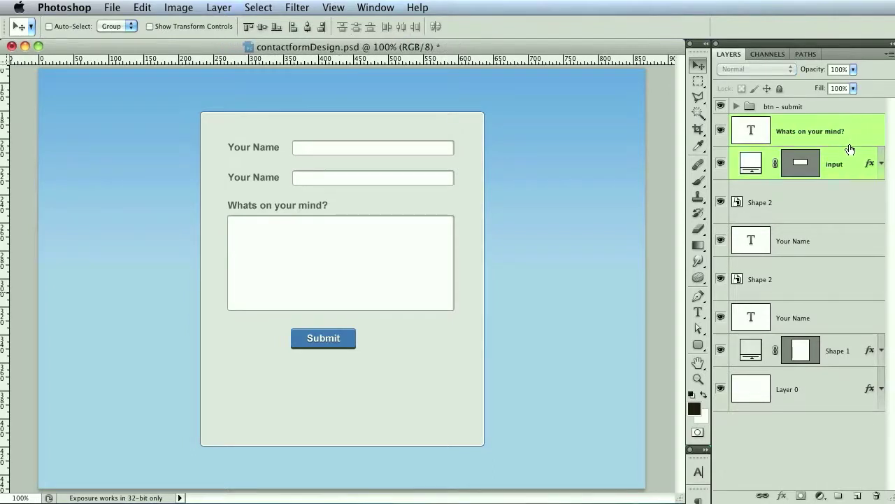
{"action": "key", "text": "super+g"}
{"action": "double_click", "coordinate": [778, 124]}
{"action": "type", "text": "ms"}
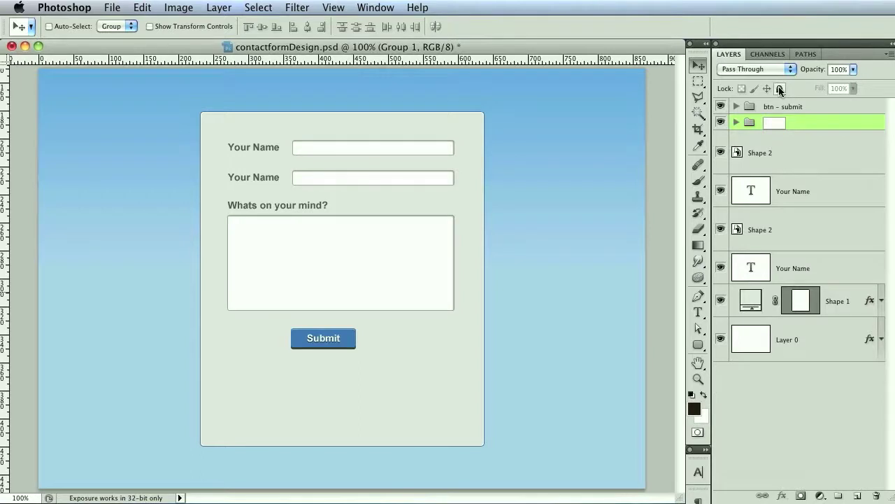
{"action": "type", "text": "g input"}
{"action": "key", "text": "Return"}
Step: Rename the two remaining Shape 2 field layers to input
{"action": "left_click", "coordinate": [765, 160]}
{"action": "double_click", "coordinate": [765, 159]}
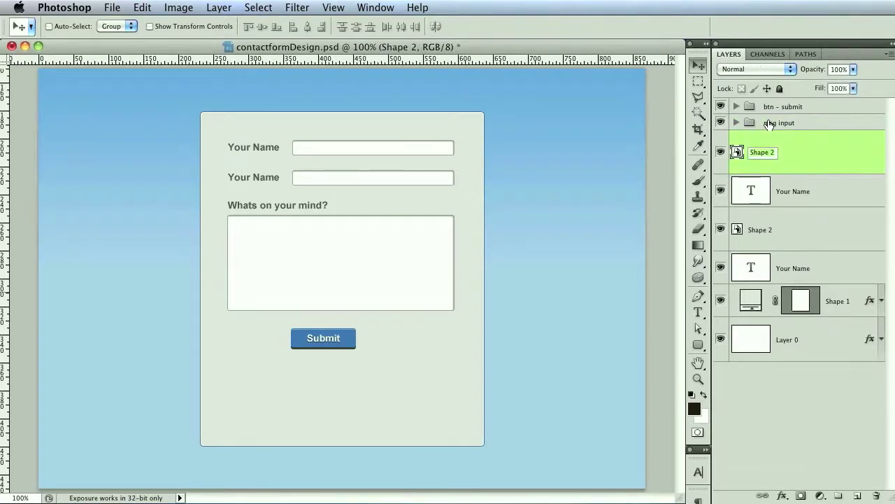
{"action": "type", "text": "input"}
{"action": "key", "text": "Return"}
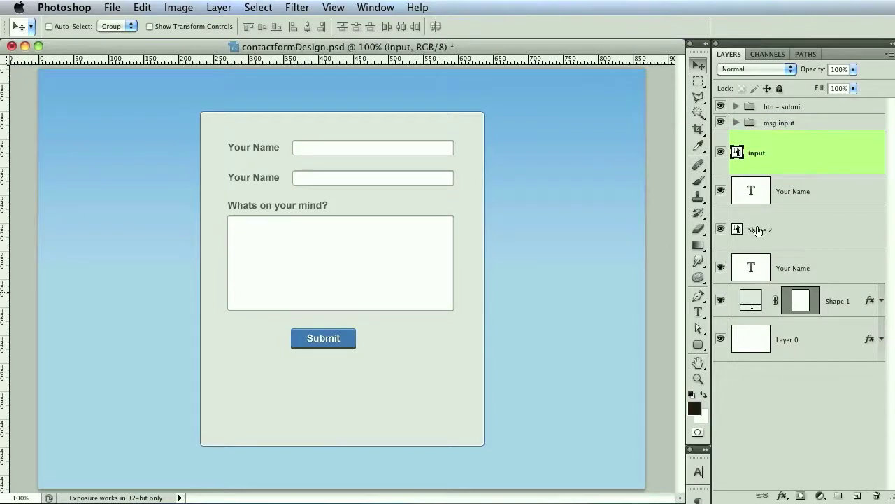
{"action": "double_click", "coordinate": [759, 230]}
{"action": "type", "text": "in"}
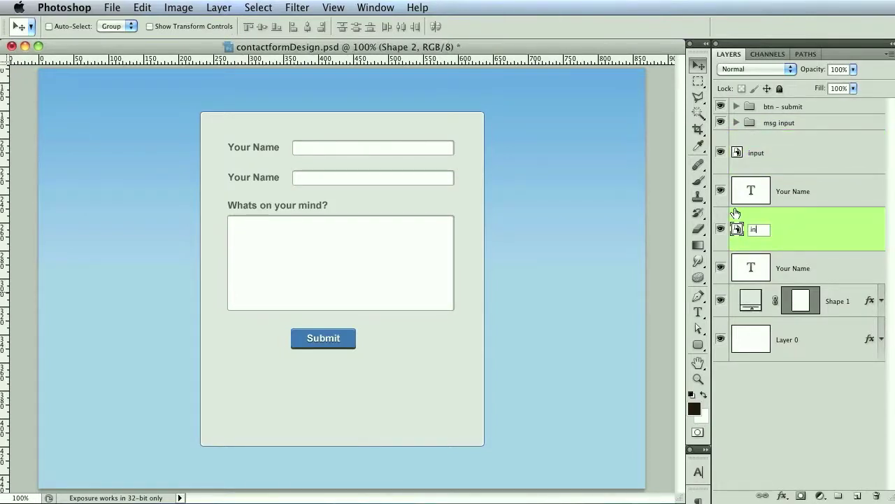
{"action": "type", "text": "put"}
{"action": "key", "text": "Return"}
Step: Group all four name and email label and field layers together
{"action": "left_click", "coordinate": [812, 193]}
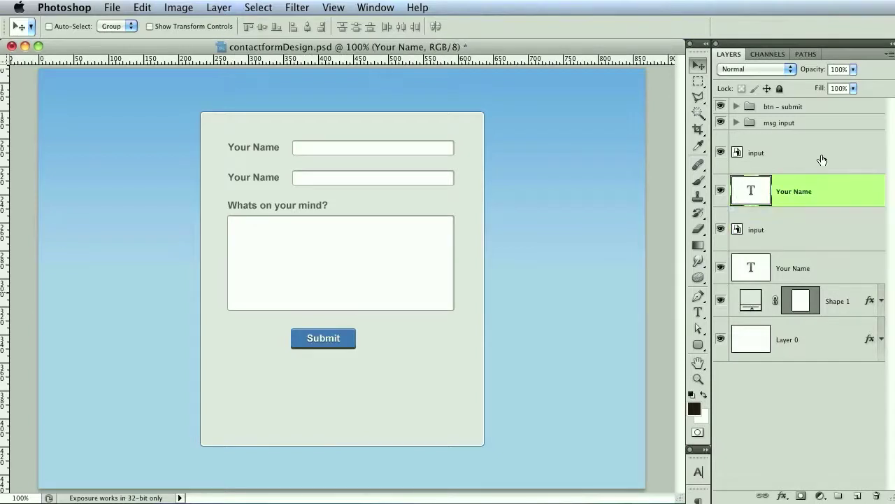
{"action": "left_click", "coordinate": [819, 164], "text": "shift"}
{"action": "key", "text": "ctrl+g"}
{"action": "left_click", "coordinate": [825, 184]}
{"action": "left_click", "coordinate": [833, 208], "text": "shift"}
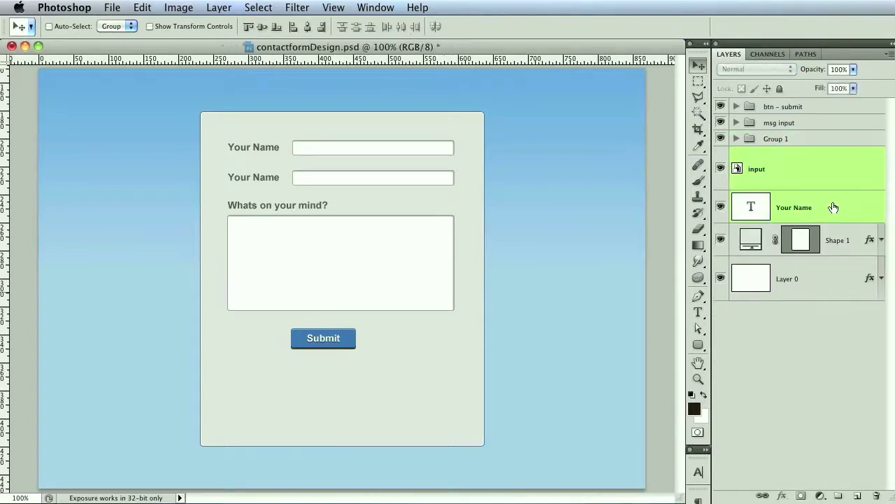
{"action": "key", "text": "ctrl+z"}
{"action": "left_click", "coordinate": [827, 267]}
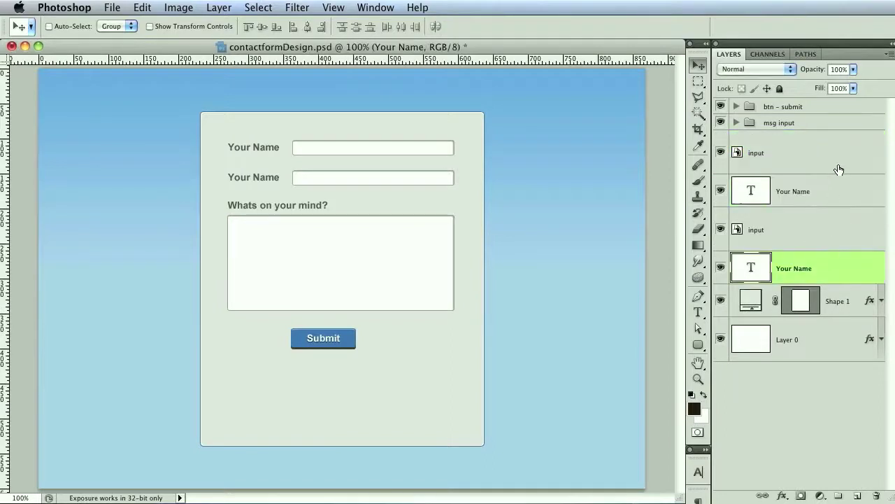
{"action": "left_click", "coordinate": [836, 167], "text": "shift"}
{"action": "key", "text": "ctrl+g"}
Step: Name the new field group 'Info Inputs'
{"action": "double_click", "coordinate": [778, 139]}
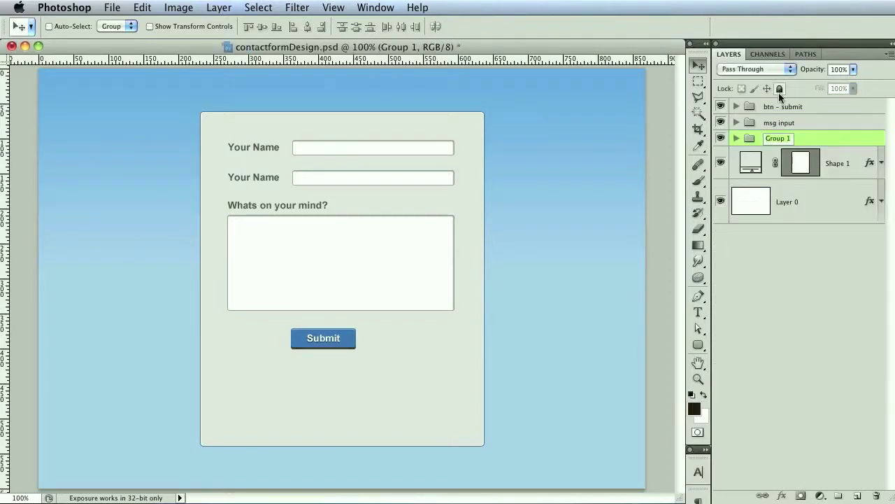
{"action": "type", "text": "Nam"}
{"action": "key", "text": "BackSpace"}
{"action": "key", "text": "BackSpace"}
{"action": "key", "text": "BackSpace"}
{"action": "type", "text": "Info Inputs"}
{"action": "key", "text": "Return"}
Step: Replace 'Name' with 'Email' in the second label so it reads 'Your Email'
{"action": "left_click", "coordinate": [698, 313]}
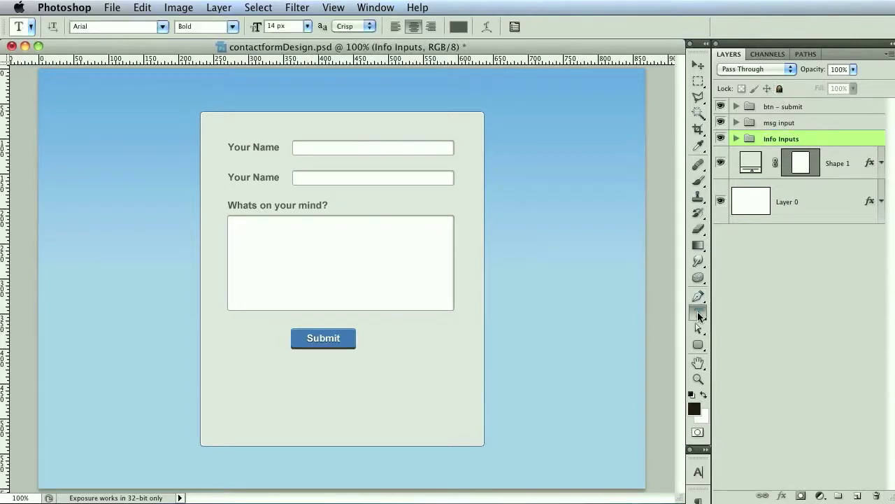
{"action": "left_click", "coordinate": [255, 178]}
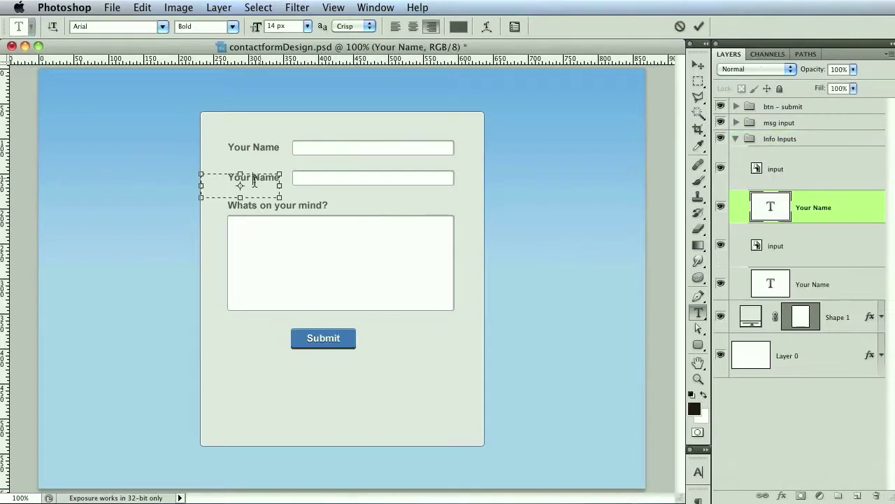
{"action": "left_click_drag", "start_coordinate": [256, 178], "coordinate": [291, 176]}
{"action": "type", "text": "Email"}
{"action": "key", "text": "ctrl+Return"}
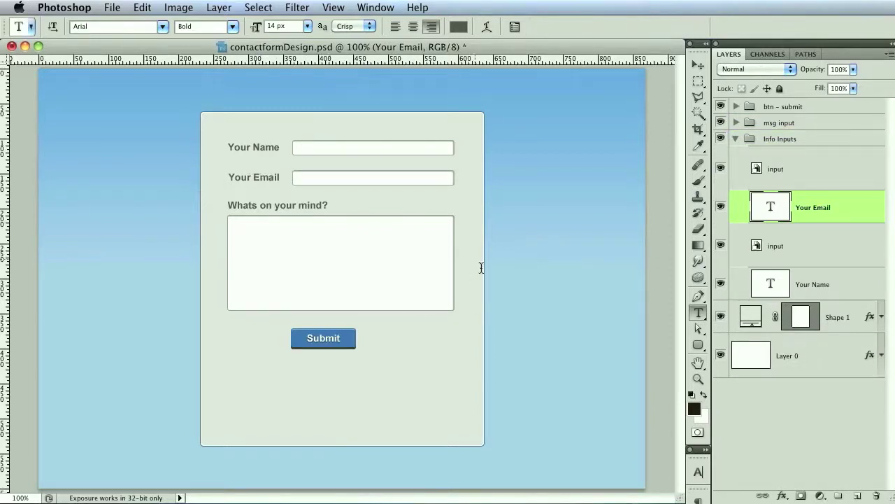
Step: Move the btn - submit group right, under the message box's right edge, and nudge it down
{"action": "left_click", "coordinate": [699, 329]}
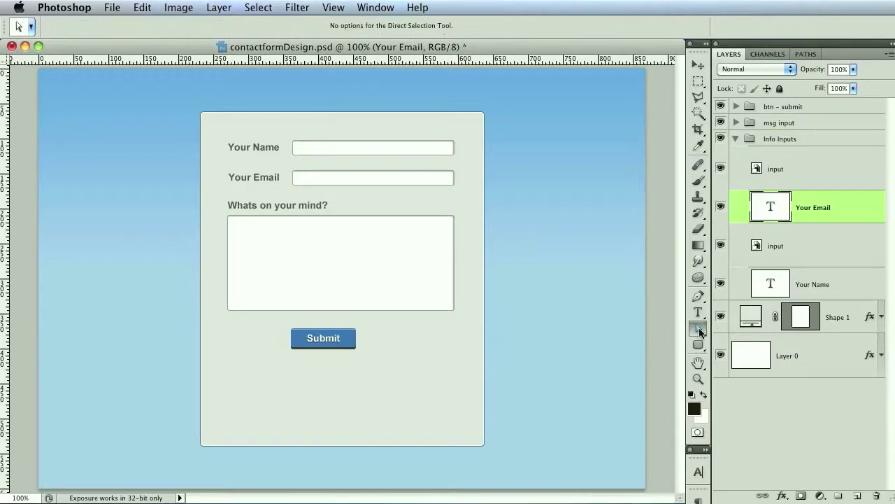
{"action": "left_click", "coordinate": [483, 448]}
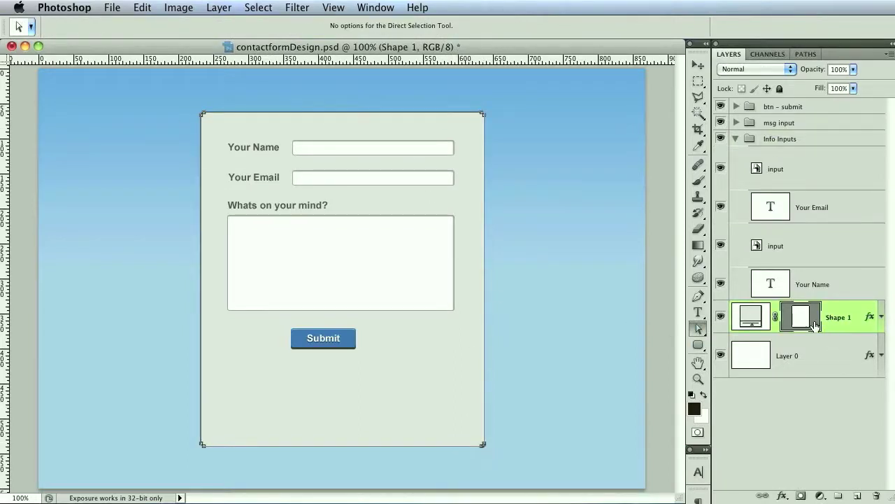
{"action": "left_click_drag", "start_coordinate": [540, 425], "coordinate": [208, 381]}
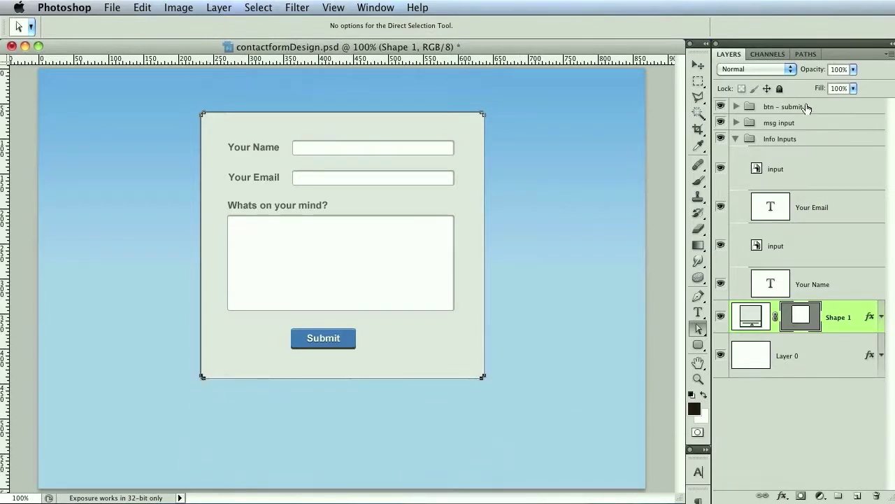
{"action": "left_click", "coordinate": [783, 107]}
{"action": "left_click", "coordinate": [698, 63]}
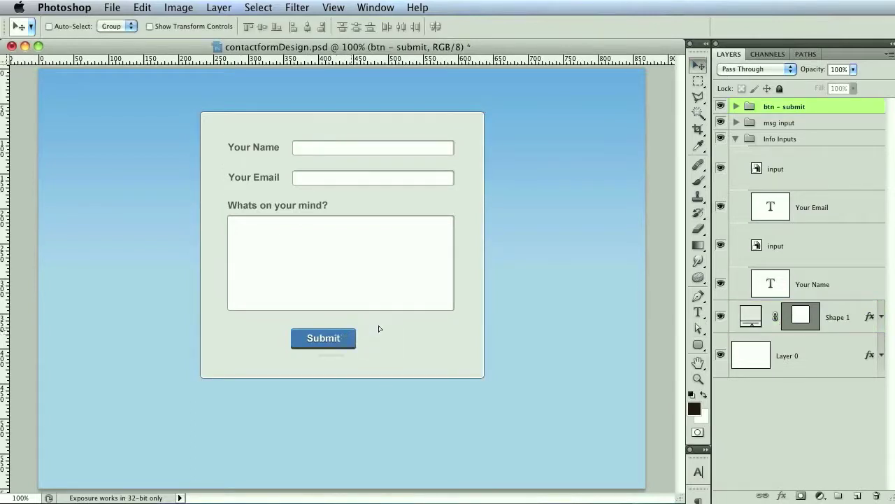
{"action": "left_click_drag", "start_coordinate": [323, 343], "coordinate": [421, 335]}
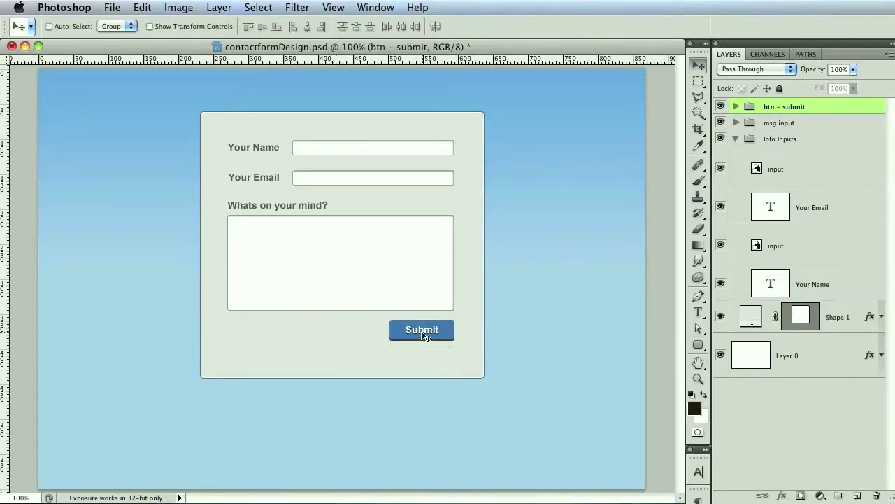
{"action": "key", "text": "Down"}
{"action": "key", "text": "Down"}
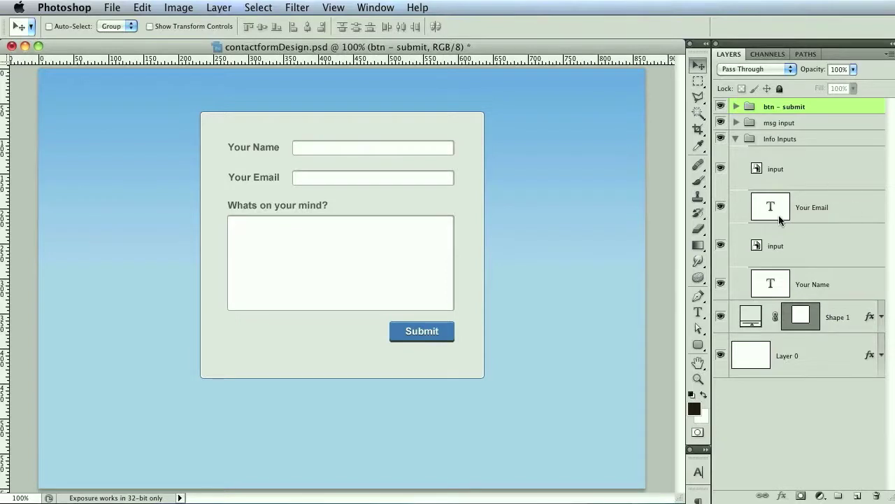
Step: Raise the form panel's bottom edge toward Submit and rename the panel layer wrapper
{"action": "left_click", "coordinate": [796, 317]}
{"action": "left_click", "coordinate": [697, 328]}
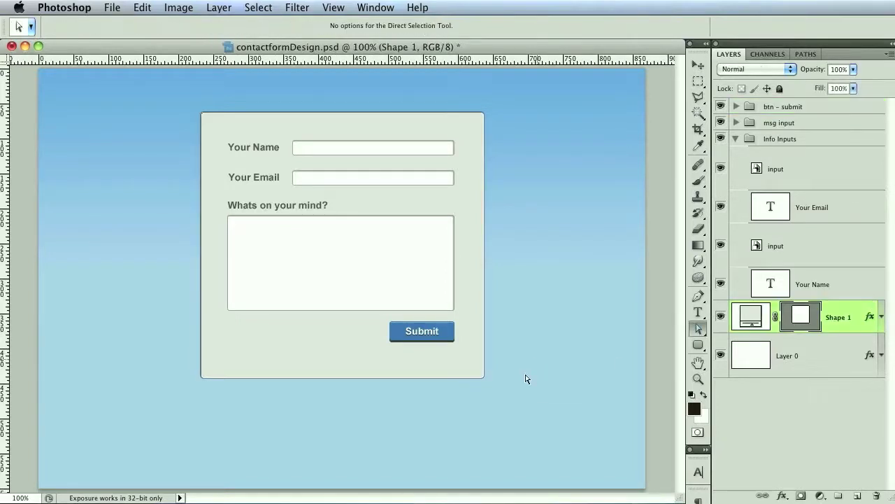
{"action": "left_click_drag", "start_coordinate": [536, 358], "coordinate": [174, 434]}
{"action": "left_click_drag", "start_coordinate": [202, 372], "coordinate": [202, 362]}
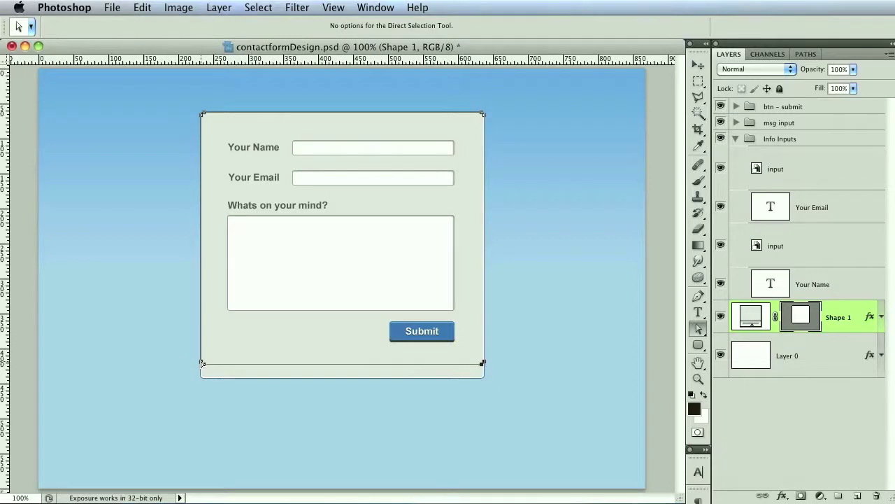
{"action": "double_click", "coordinate": [838, 317]}
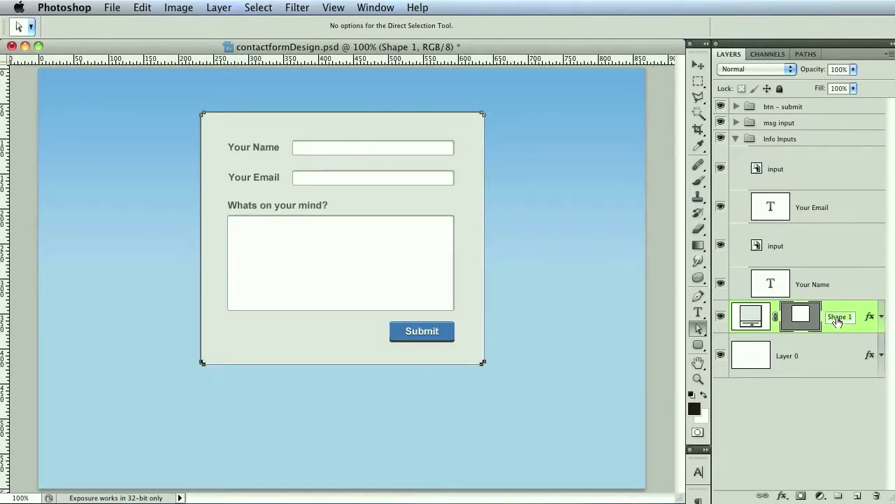
{"action": "type", "text": "wrapper"}
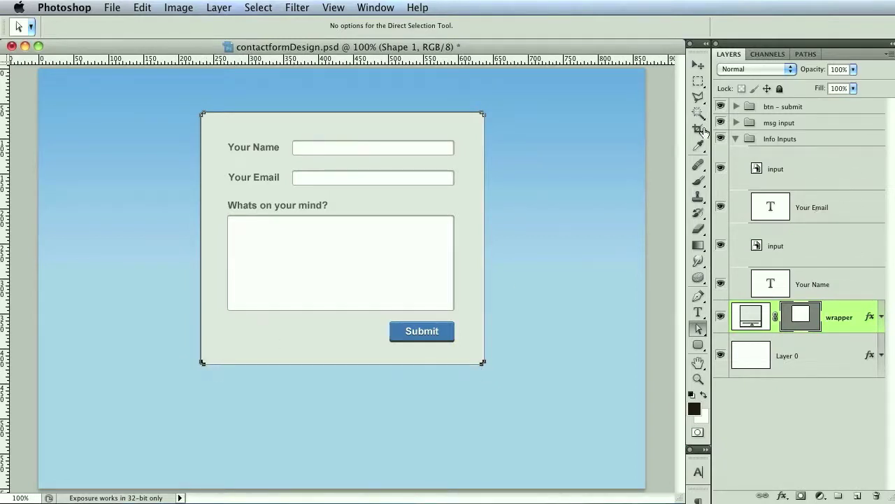
{"action": "key", "text": "Return"}
Step: Move all the form layers down about 73 px
{"action": "left_click", "coordinate": [828, 109], "text": "shift"}
{"action": "key", "text": "v"}
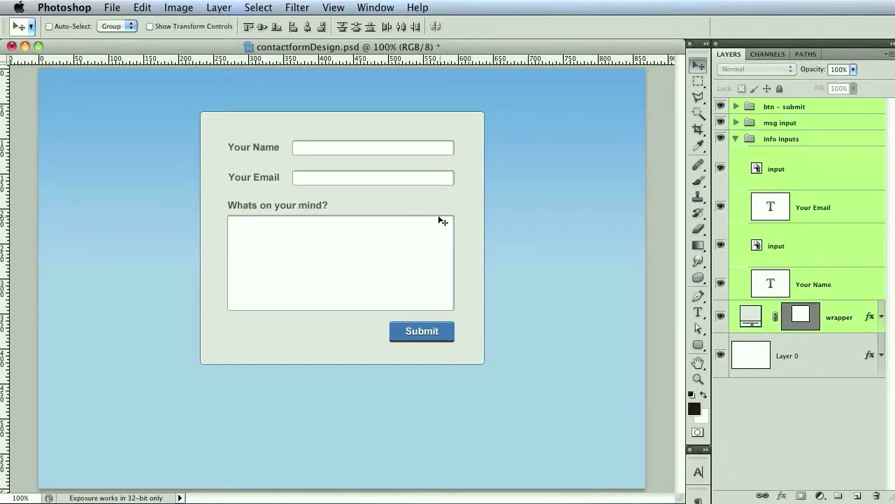
{"action": "left_click_drag", "start_coordinate": [441, 220], "coordinate": [435, 265]}
{"action": "left_click", "coordinate": [832, 112]}
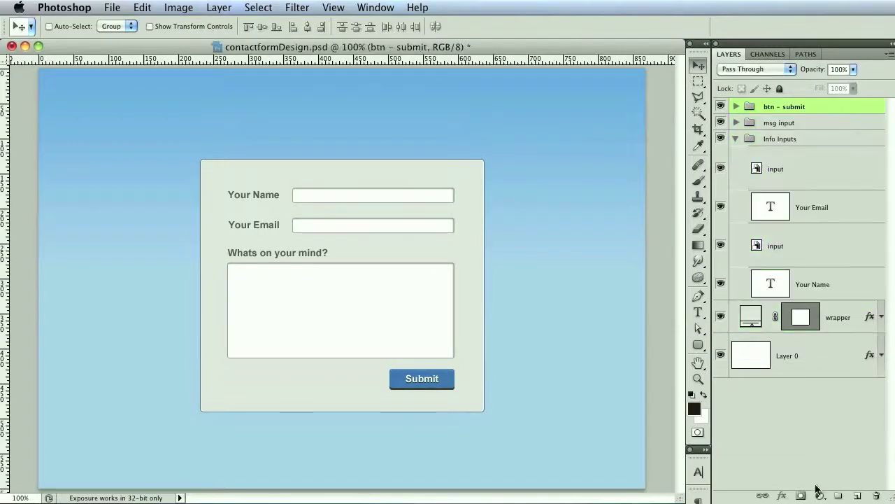
Step: Add a centre-aligned 'Send me a compliment' text layer above the form
{"action": "left_click", "coordinate": [856, 495]}
{"action": "left_click", "coordinate": [698, 312]}
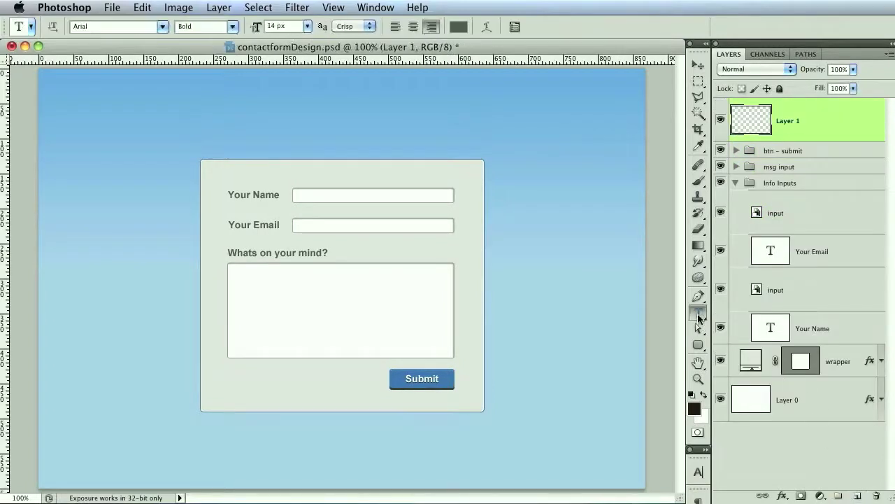
{"action": "left_click", "coordinate": [207, 126]}
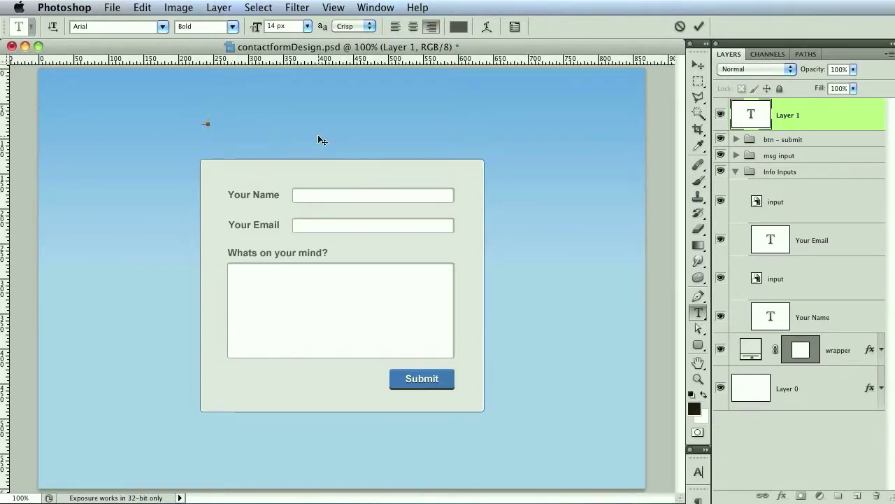
{"action": "type", "text": "Send me a compliment"}
{"action": "key", "text": "super+a"}
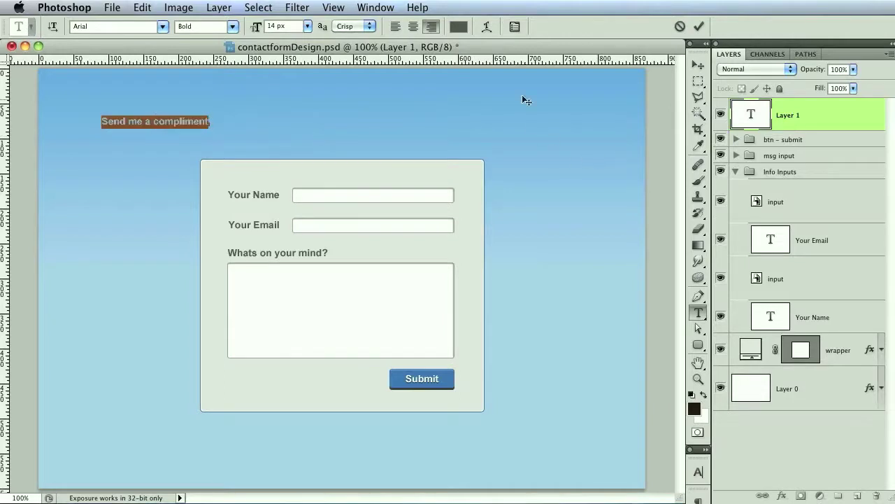
{"action": "left_click", "coordinate": [431, 26]}
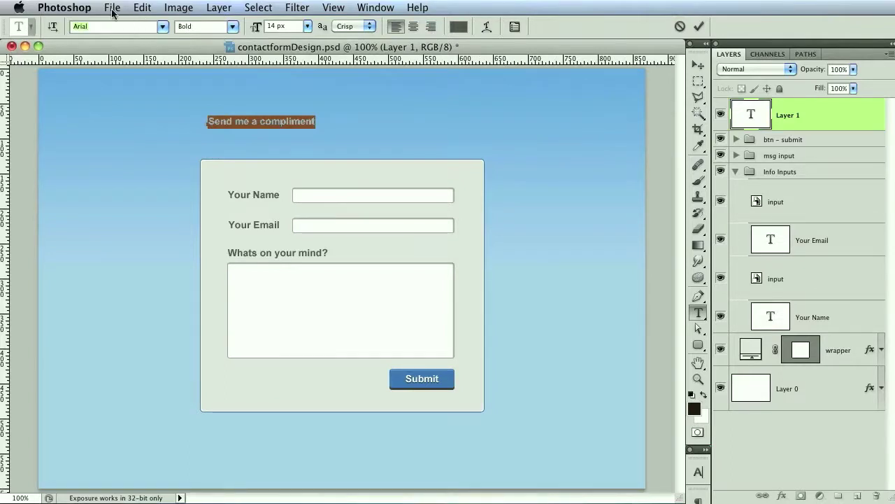
Step: Set the title font to Ballpark Weiner at 28 px
{"action": "type", "text": "b"}
{"action": "key", "text": "Return"}
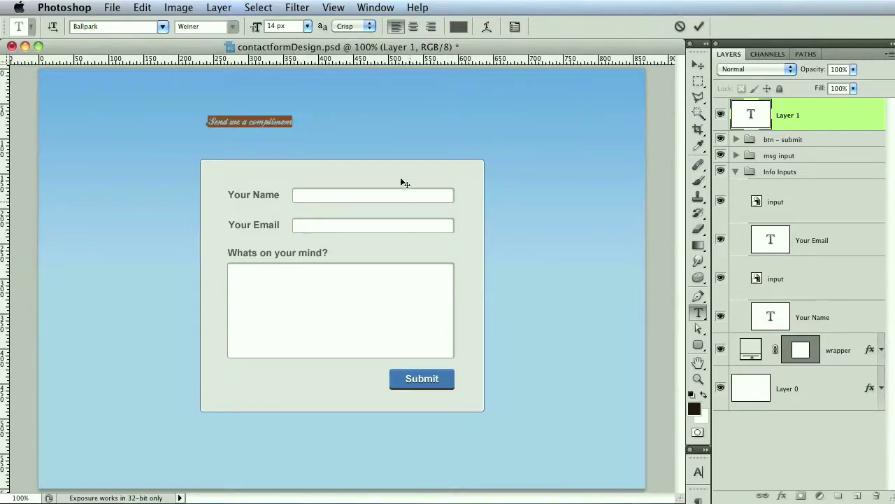
{"action": "left_click_drag", "start_coordinate": [266, 35], "coordinate": [263, 30]}
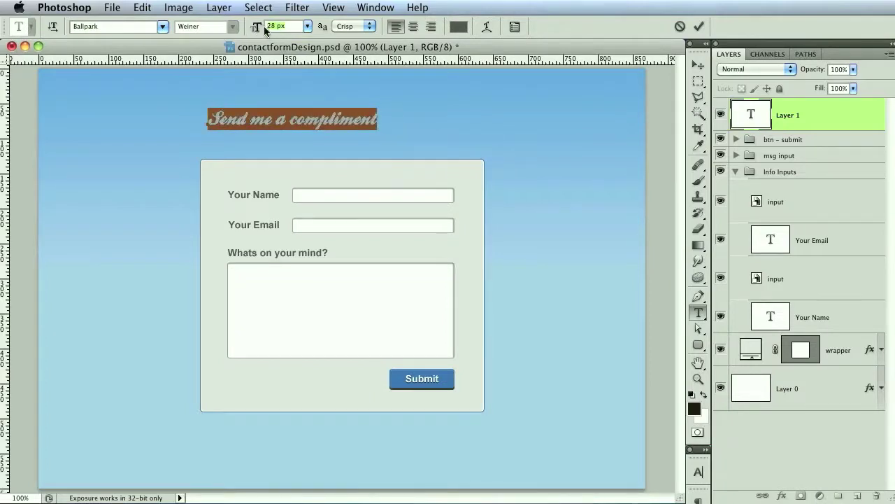
{"action": "left_click", "coordinate": [292, 117]}
{"action": "key", "text": "ctrl+a"}
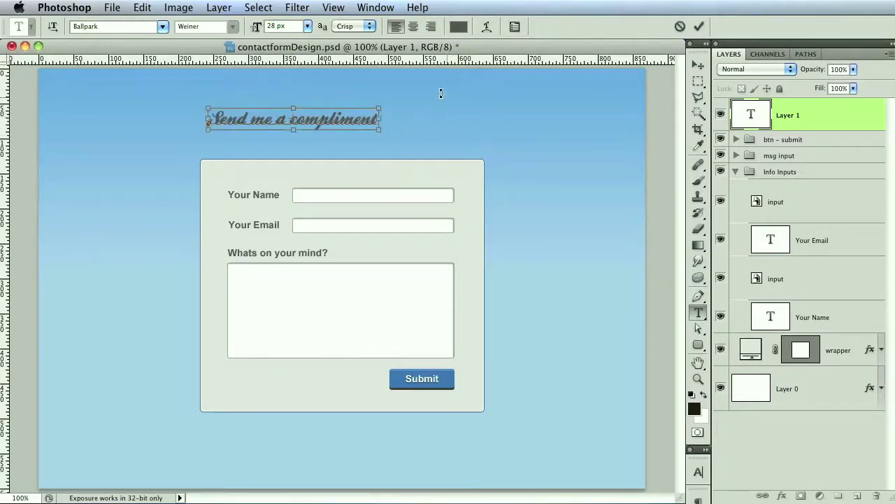
Step: Colour the title navy #133755, darkened from the Submit button's blue, and enlarge it to 30 px
{"action": "left_click", "coordinate": [459, 26]}
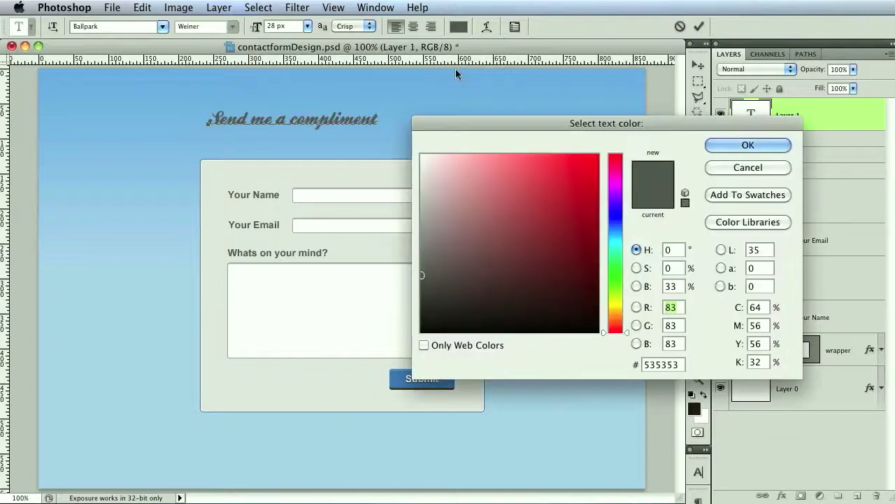
{"action": "left_click", "coordinate": [400, 385]}
{"action": "left_click", "coordinate": [559, 255]}
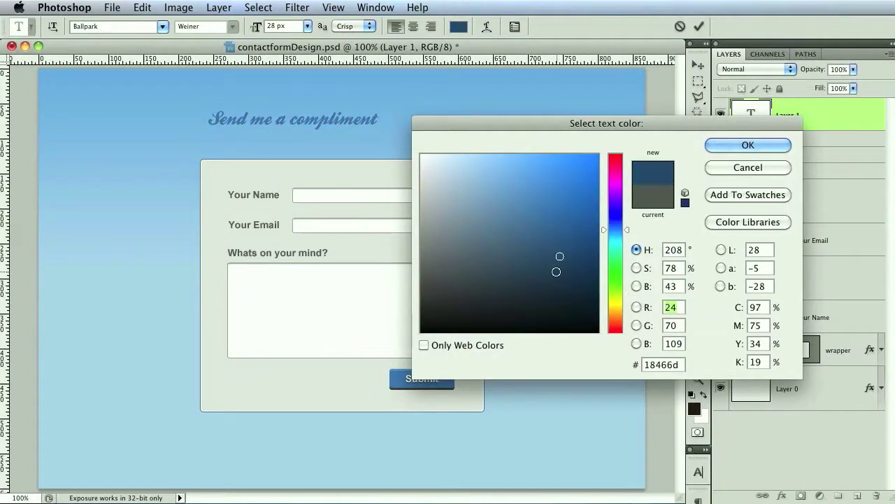
{"action": "left_click", "coordinate": [559, 273]}
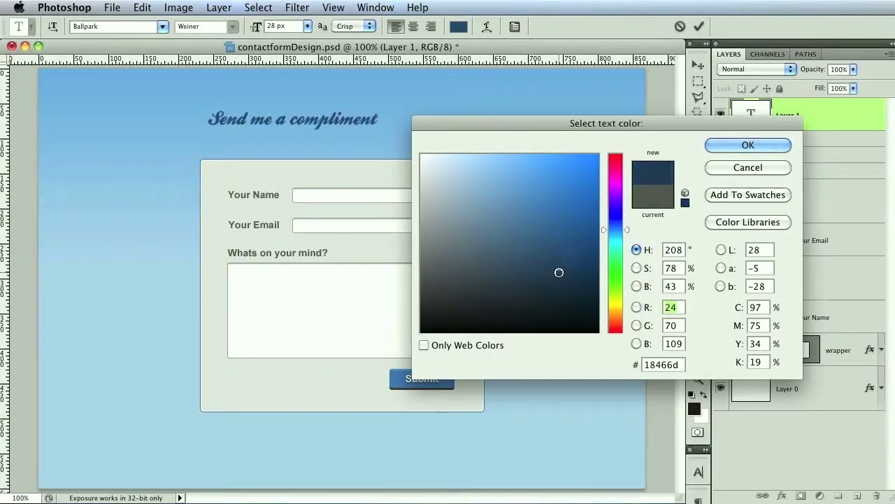
{"action": "left_click", "coordinate": [763, 145]}
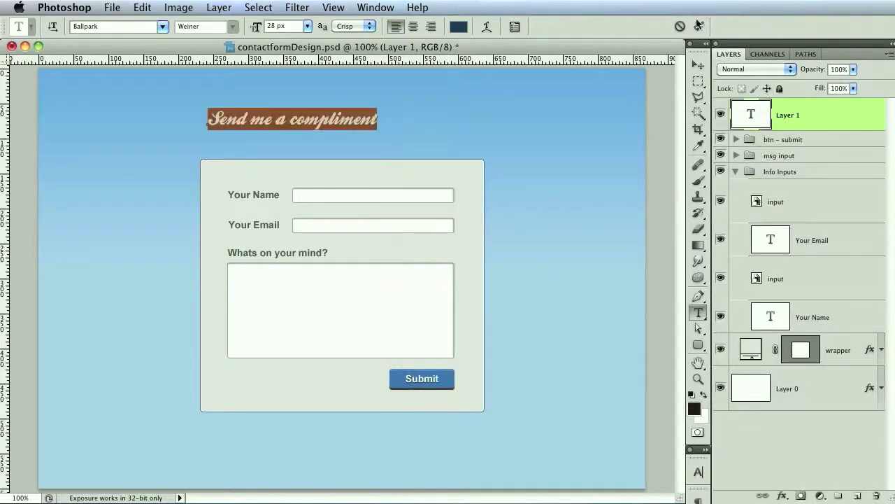
{"action": "key", "text": "super+Return"}
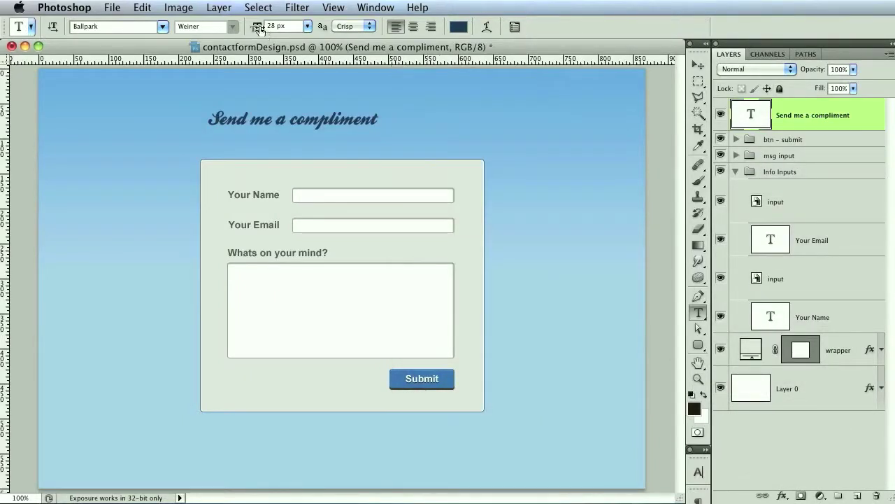
{"action": "left_click_drag", "start_coordinate": [256, 28], "coordinate": [258, 28]}
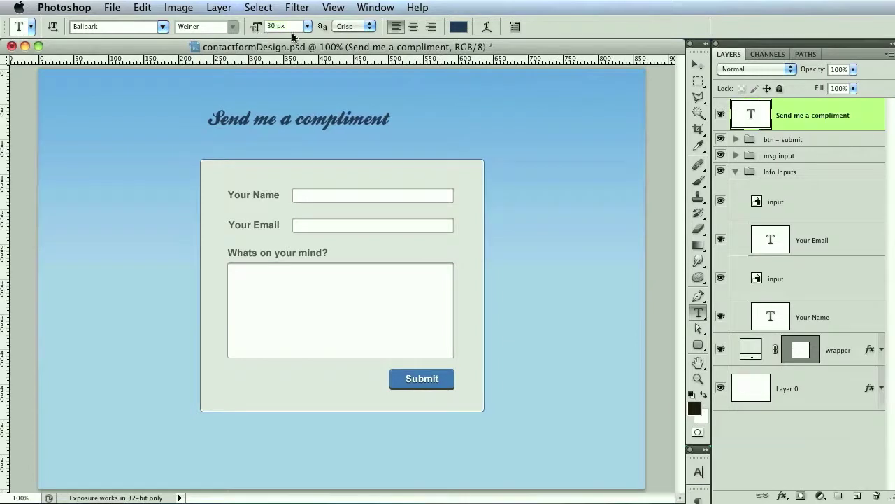
Step: Add a drop shadow to the title with Distance 1 px, Spread 100% and Size 0
{"action": "double_click", "coordinate": [819, 128]}
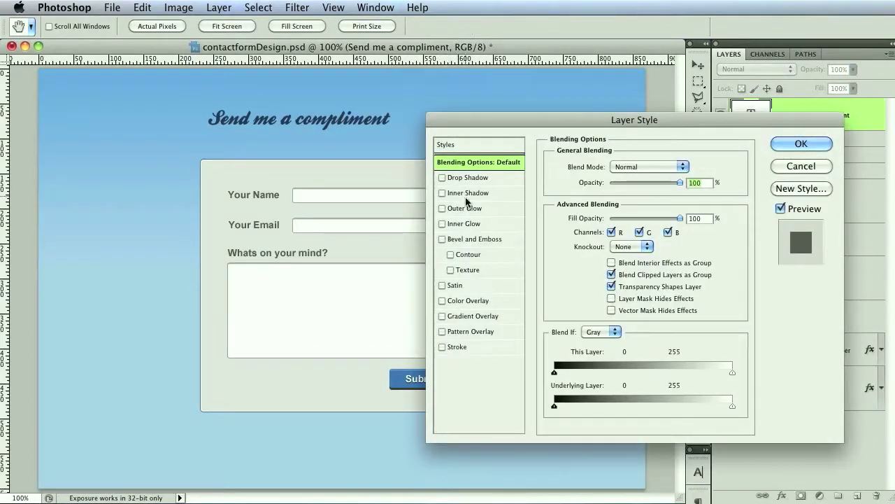
{"action": "left_click", "coordinate": [443, 177]}
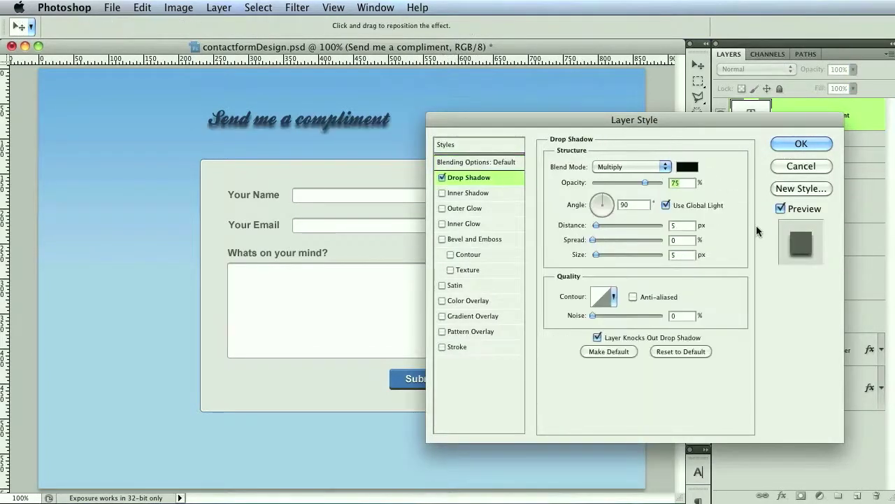
{"action": "double_click", "coordinate": [683, 226]}
{"action": "type", "text": "1"}
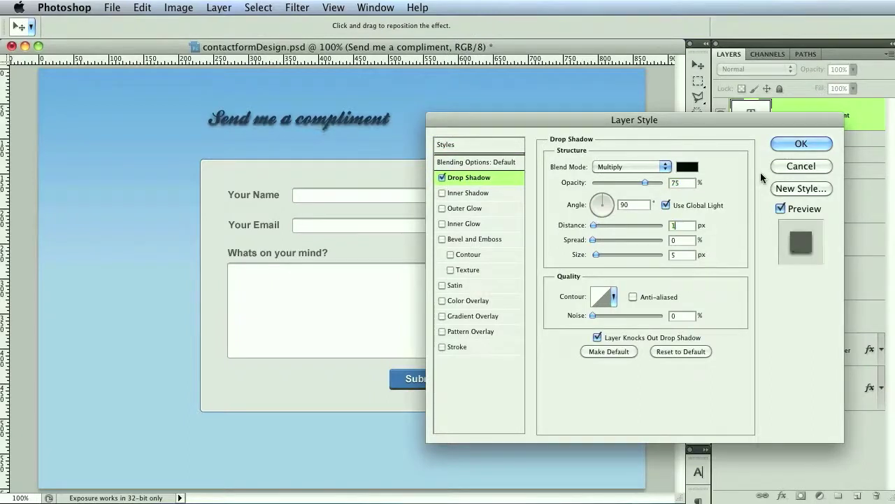
{"action": "left_click_drag", "start_coordinate": [639, 239], "coordinate": [677, 240]}
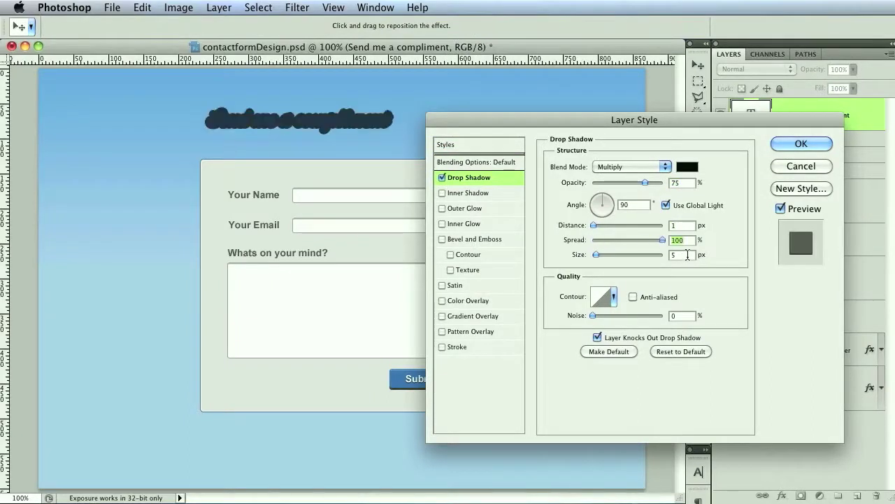
{"action": "double_click", "coordinate": [688, 255]}
{"action": "type", "text": "0"}
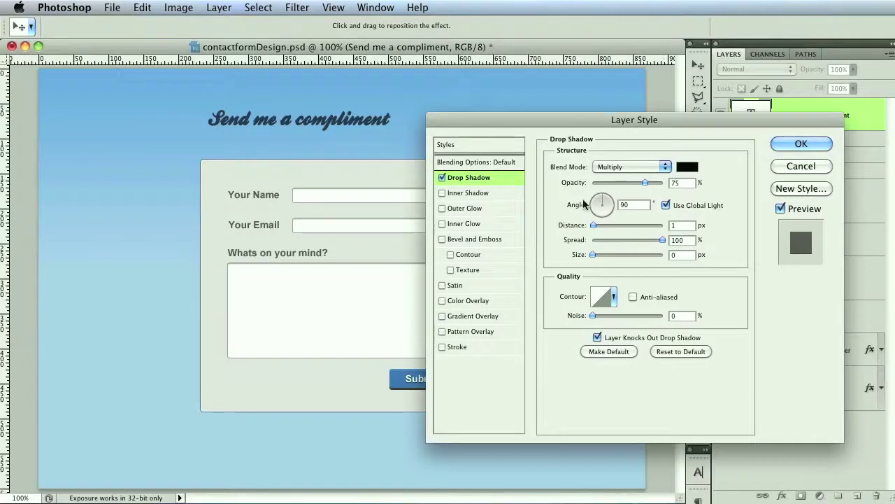
Step: Set the title shadow's blend mode to Normal and its colour to white
{"action": "left_click", "coordinate": [658, 166]}
{"action": "left_click", "coordinate": [650, 130]}
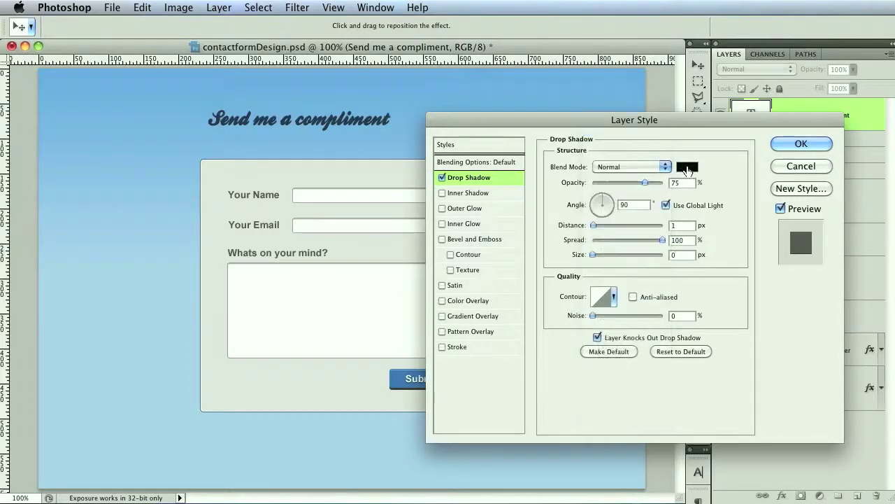
{"action": "left_click", "coordinate": [688, 168]}
{"action": "left_click", "coordinate": [422, 156]}
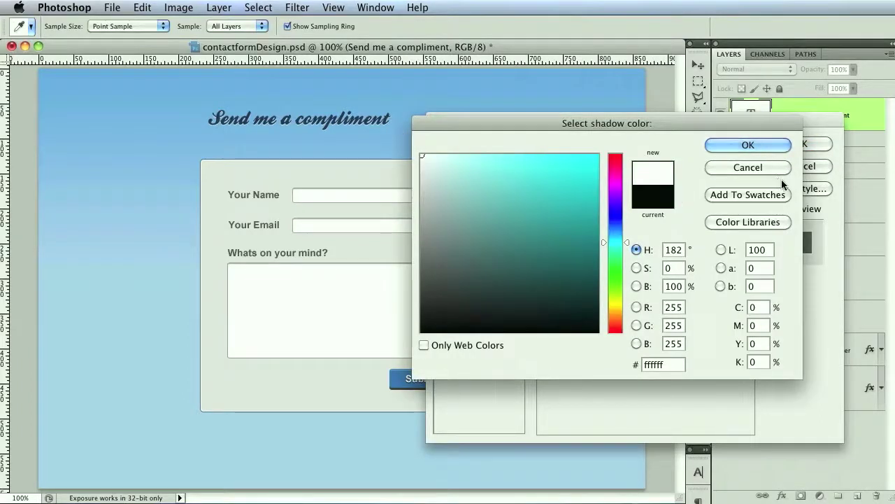
{"action": "left_click", "coordinate": [769, 146]}
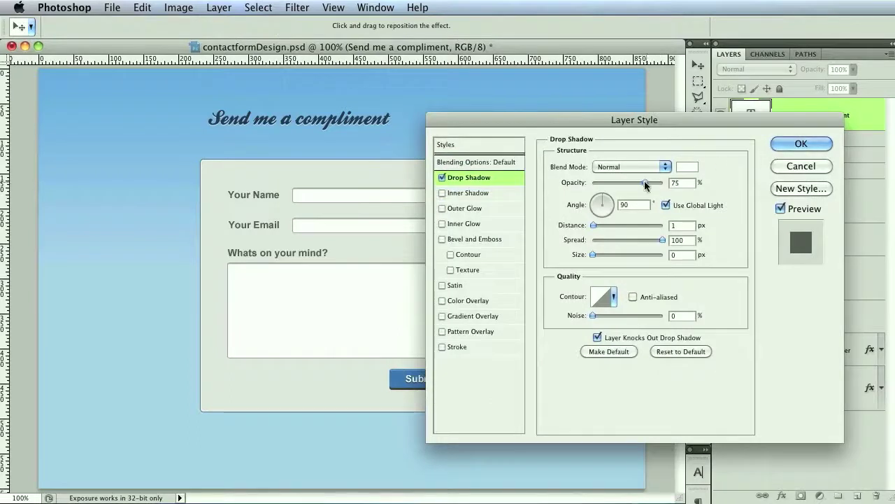
{"action": "left_click", "coordinate": [801, 143]}
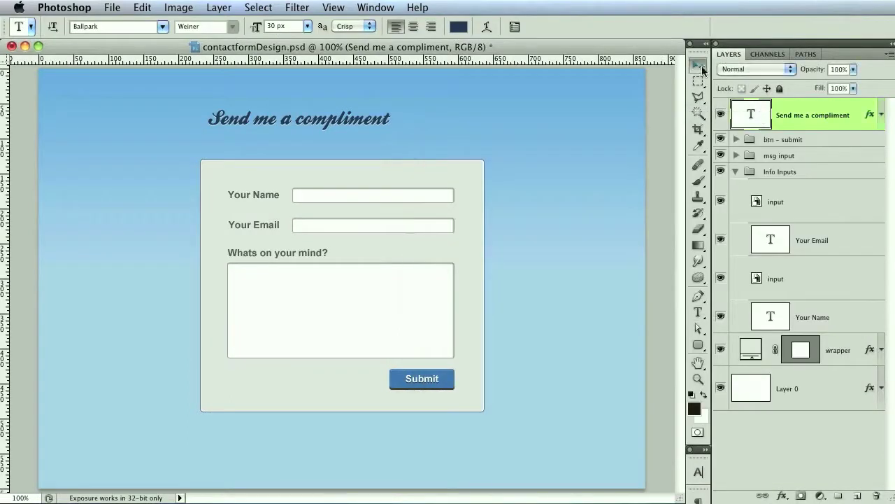
Step: Drop the title just above the form's left edge, then nudge title and form up-left together
{"action": "left_click", "coordinate": [701, 67]}
{"action": "left_click_drag", "start_coordinate": [316, 114], "coordinate": [305, 137]}
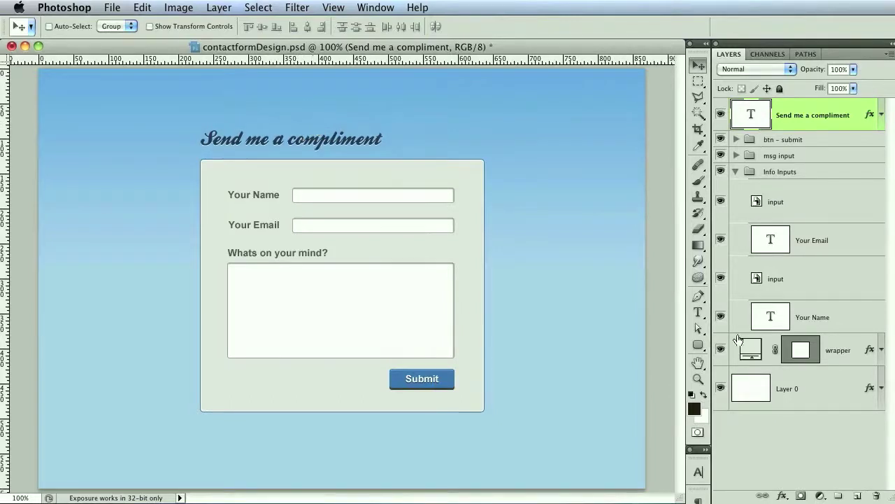
{"action": "left_click", "coordinate": [845, 352], "text": "shift"}
{"action": "key", "text": "Up"}
{"action": "key", "text": "Up"}
{"action": "key", "text": "Up"}
{"action": "key", "text": "Up"}
{"action": "key", "text": "Up"}
{"action": "key", "text": "Up"}
{"action": "key", "text": "Up"}
{"action": "key", "text": "Up"}
{"action": "key", "text": "Up"}
{"action": "key", "text": "Up"}
{"action": "key", "text": "Left"}
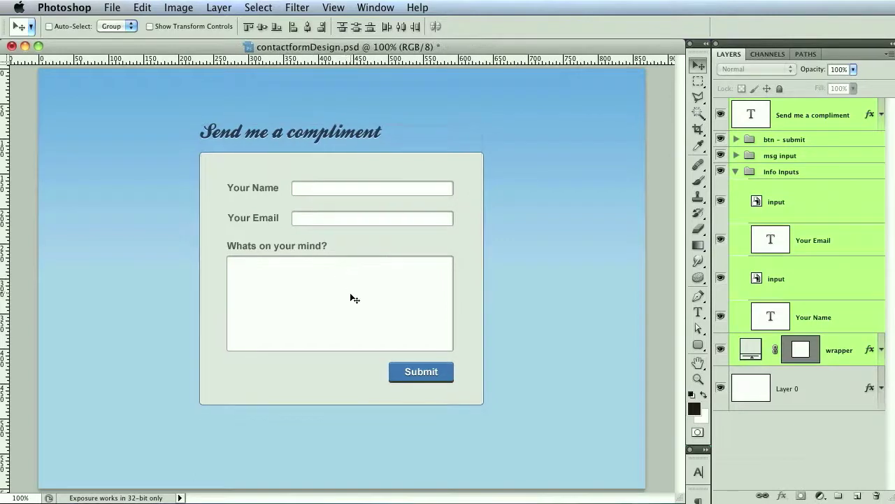